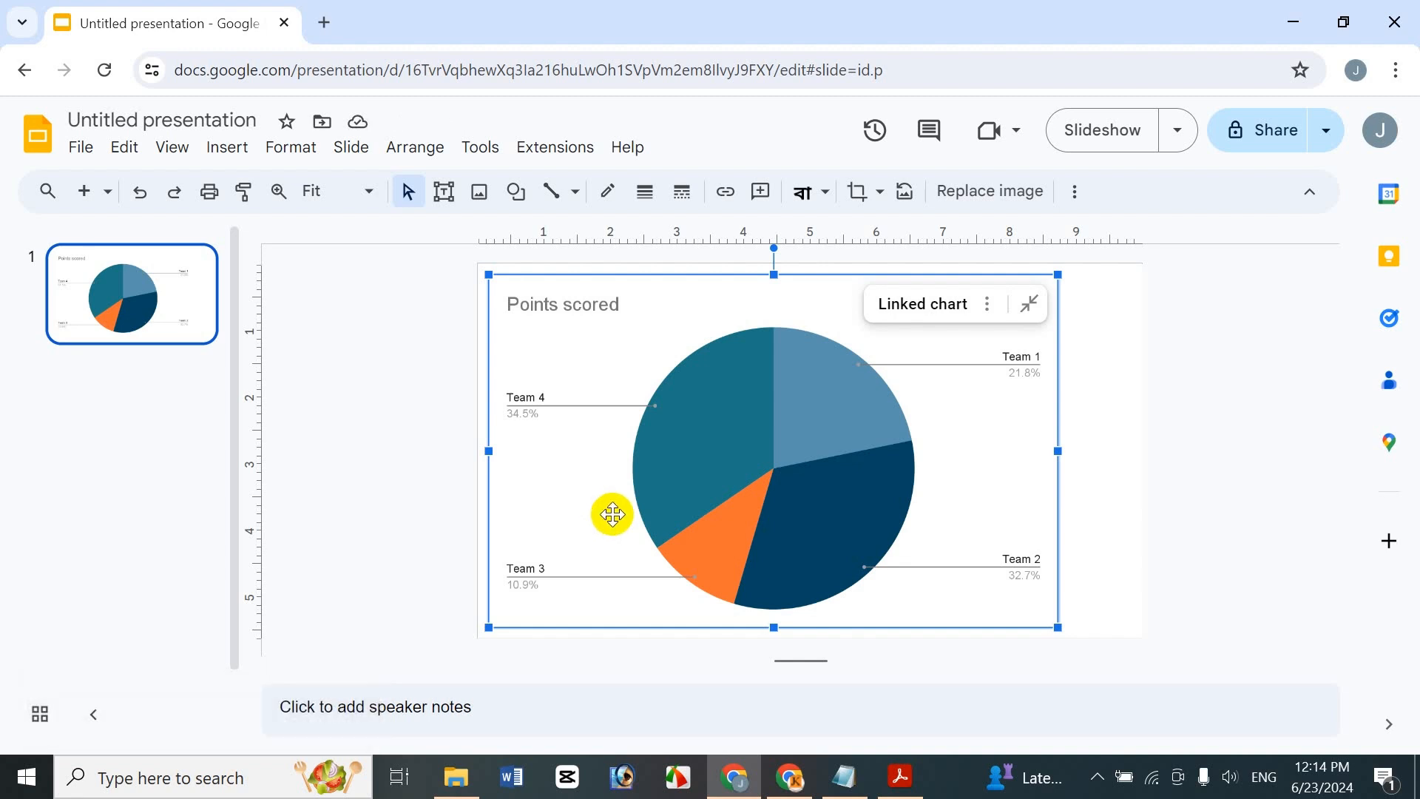
Open the linked pie chart's source spreadsheet in Google Sheets and change the heading in cell B1 to "Parcentage".
{"action": "left_click", "coordinate": [987, 304]}
{"action": "left_click", "coordinate": [941, 354]}
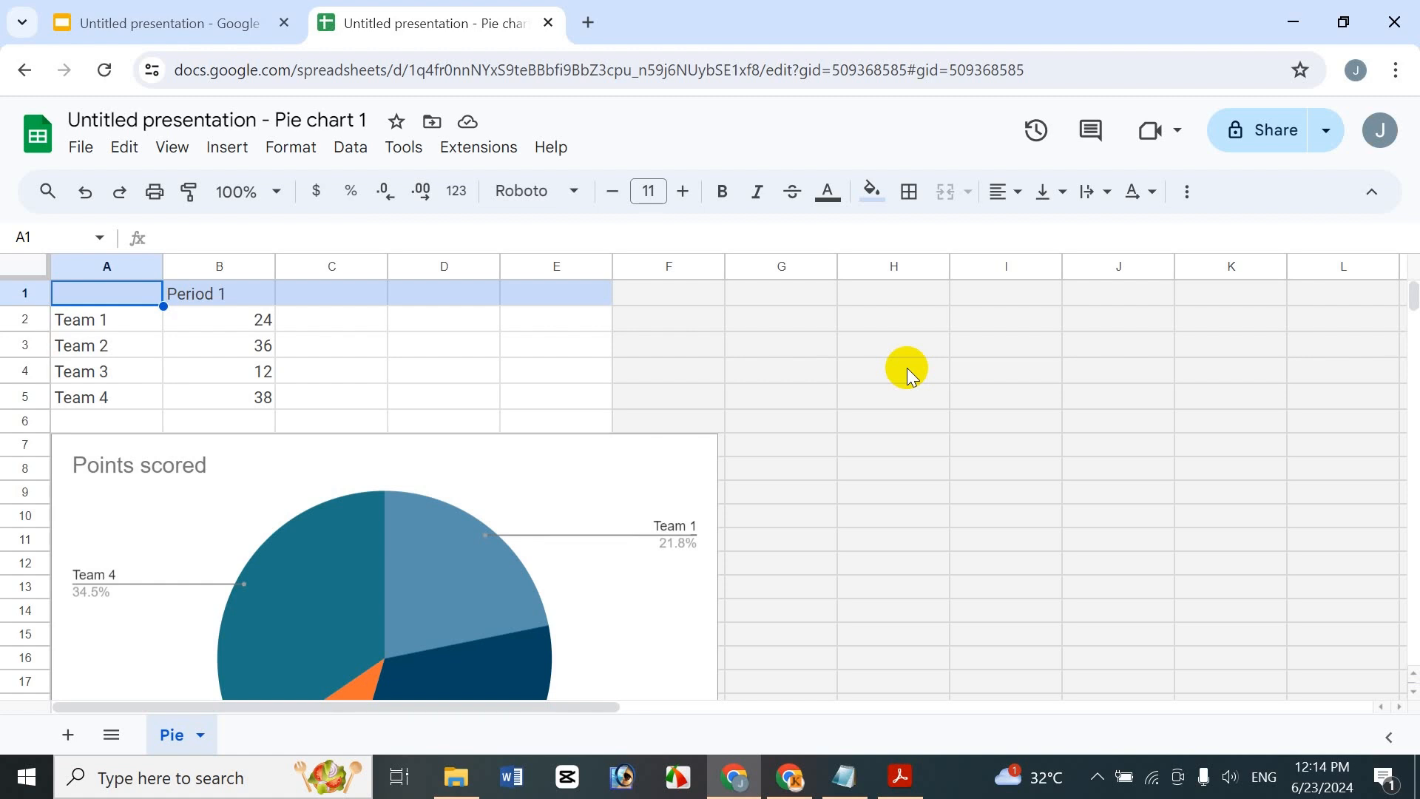
{"action": "left_click", "coordinate": [243, 297]}
{"action": "type", "text": "P"}
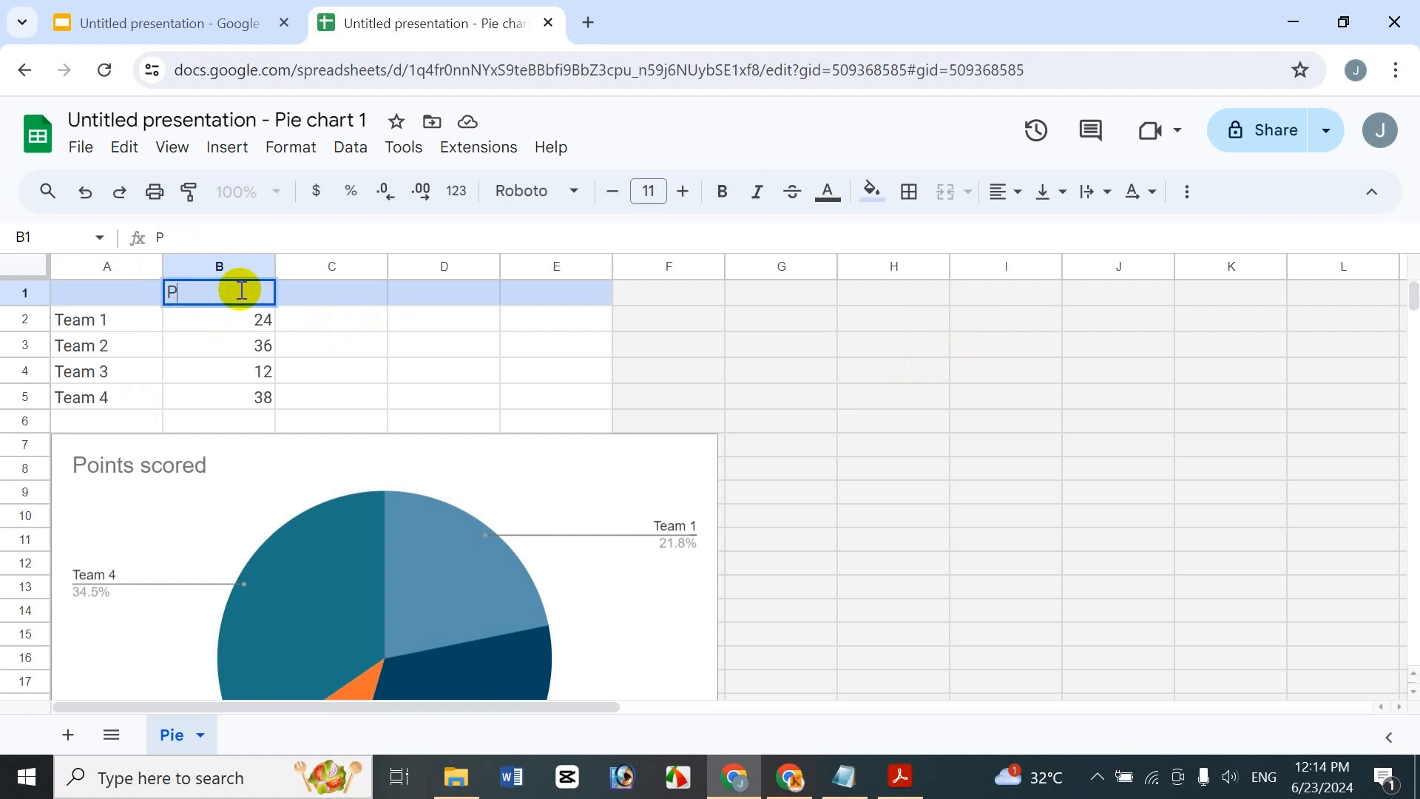
{"action": "type", "text": "ar"}
{"action": "type", "text": "t"}
{"action": "type", "text": "cen"}
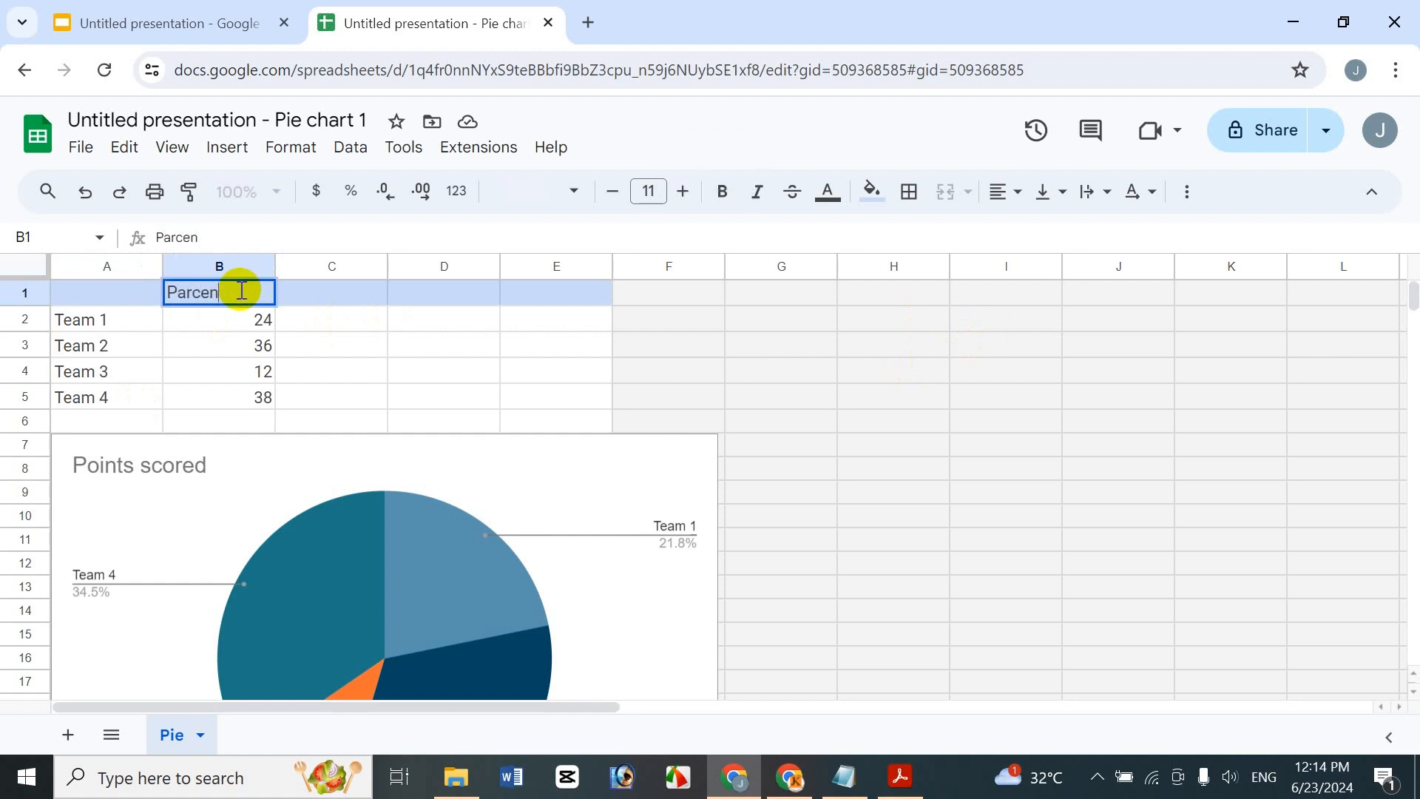
{"action": "type", "text": "tege"}
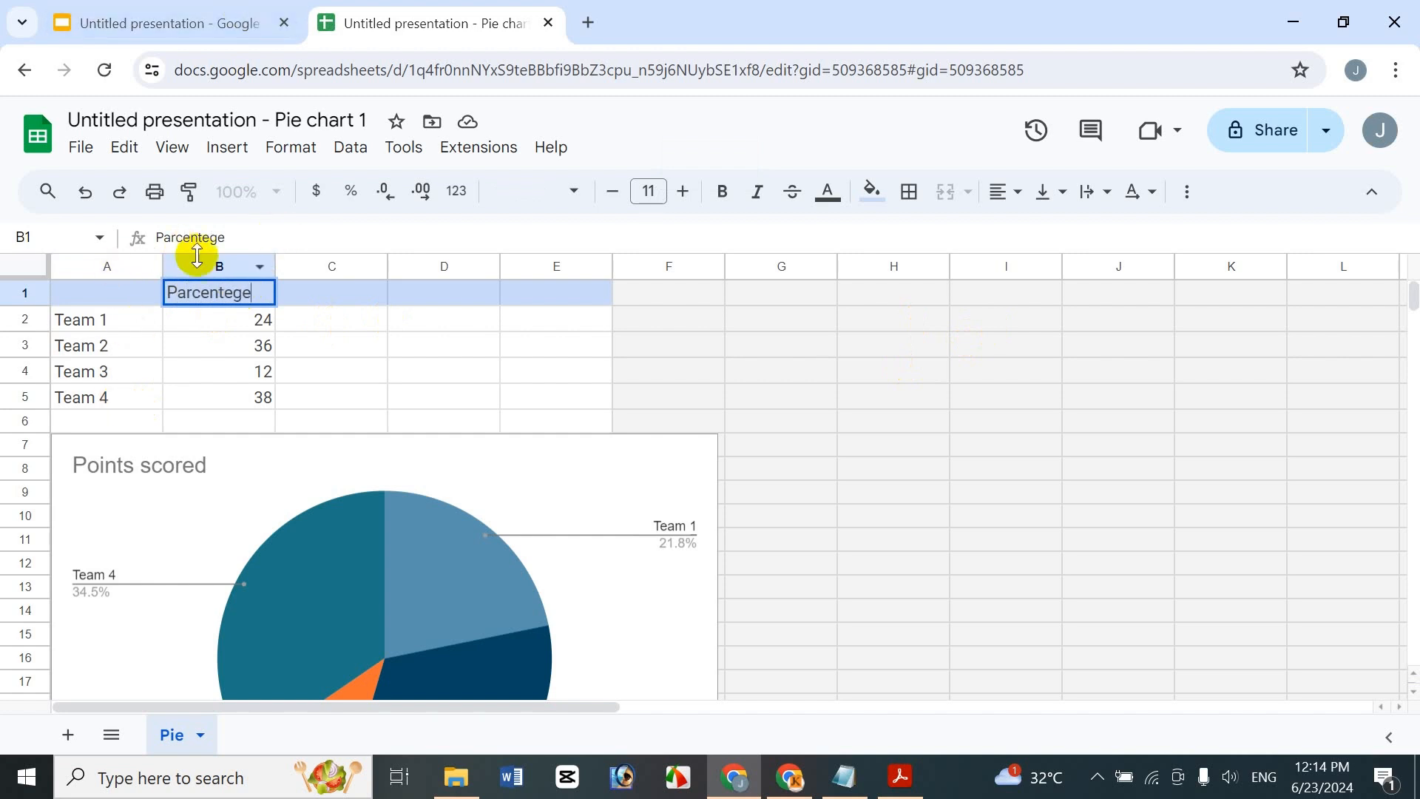
{"action": "left_click", "coordinate": [235, 295]}
{"action": "key", "text": "BackSpace"}
{"action": "type", "text": "a"}
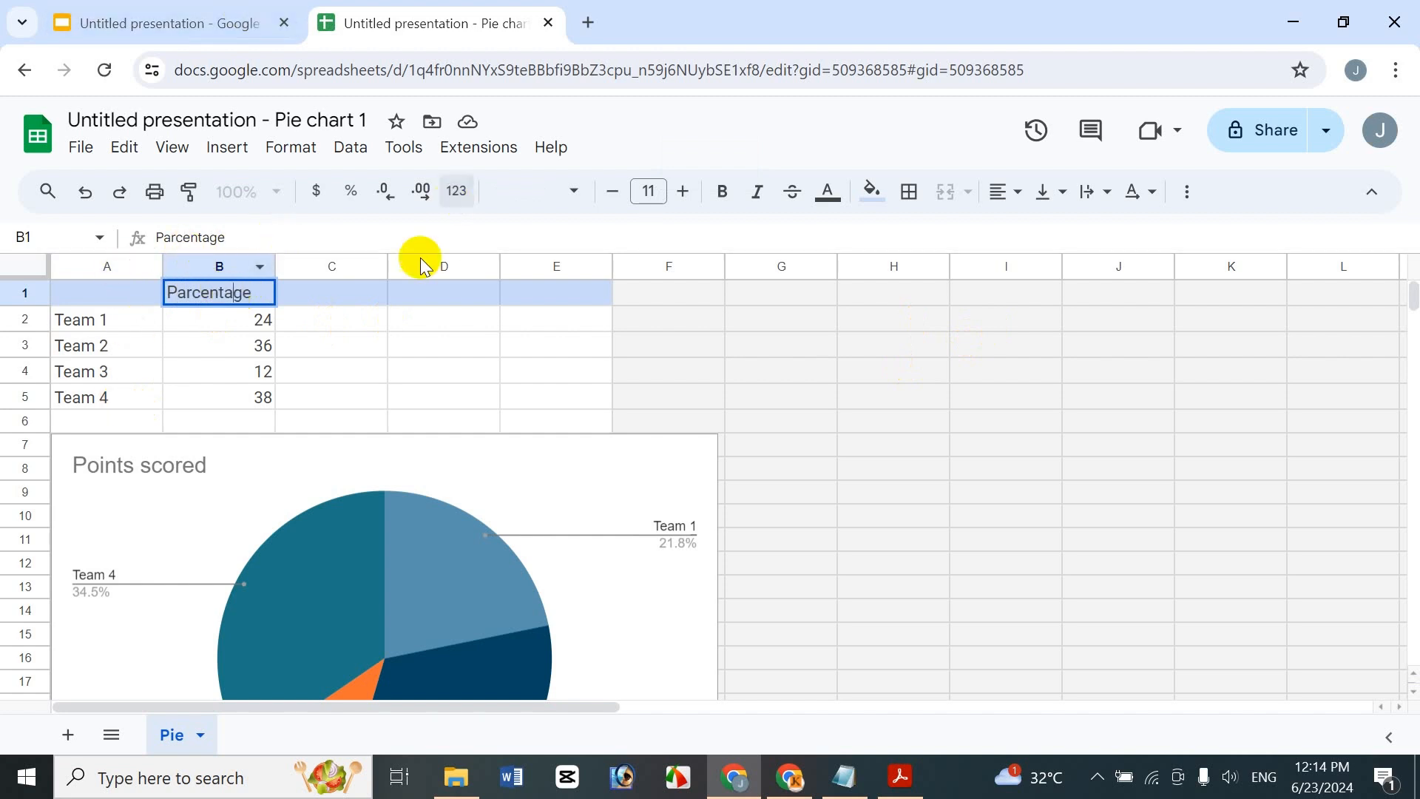
{"action": "left_click", "coordinate": [237, 340]}
Replace the labels in cells A2 and A3 with Dhaka and Rajshahi.
{"action": "left_click", "coordinate": [77, 322]}
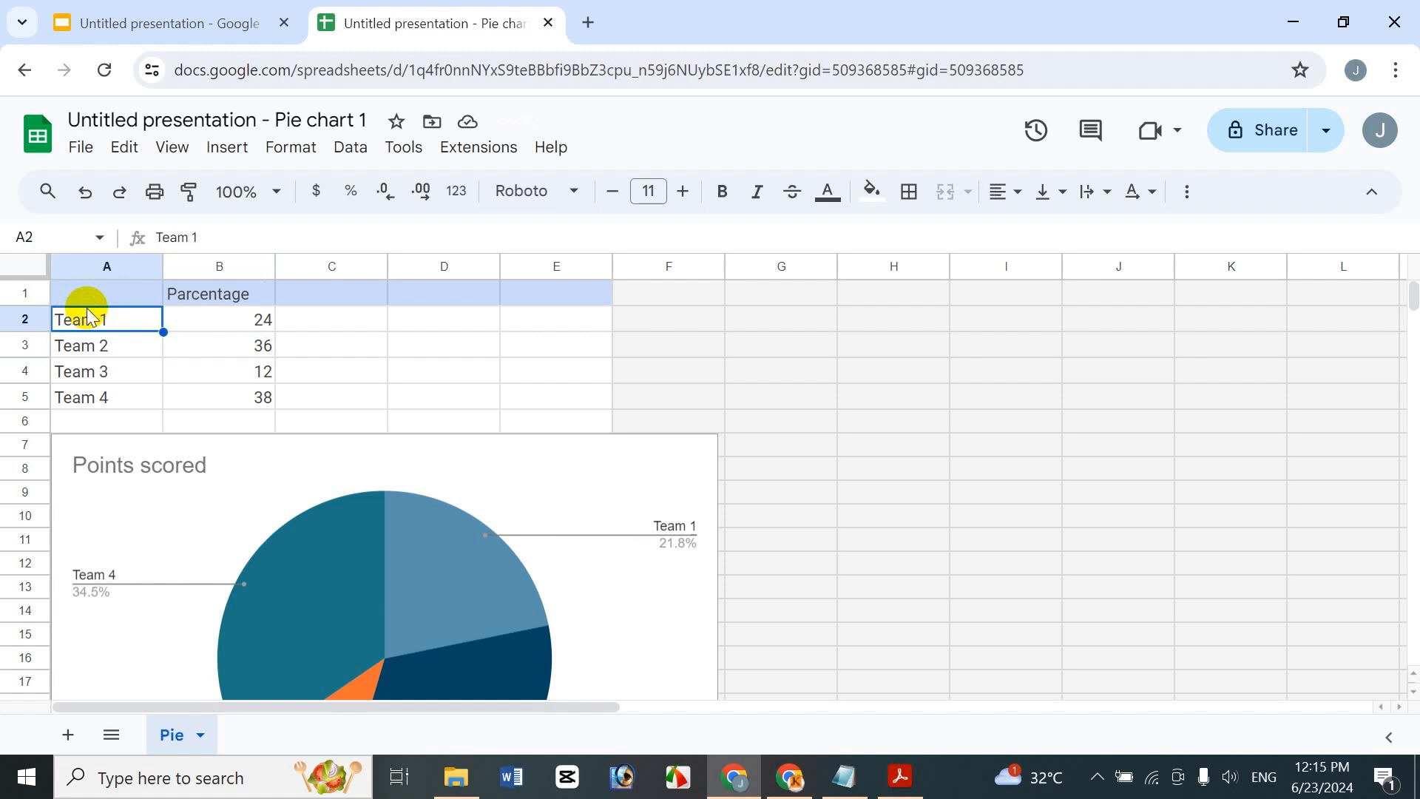
{"action": "type", "text": "Dhaka"}
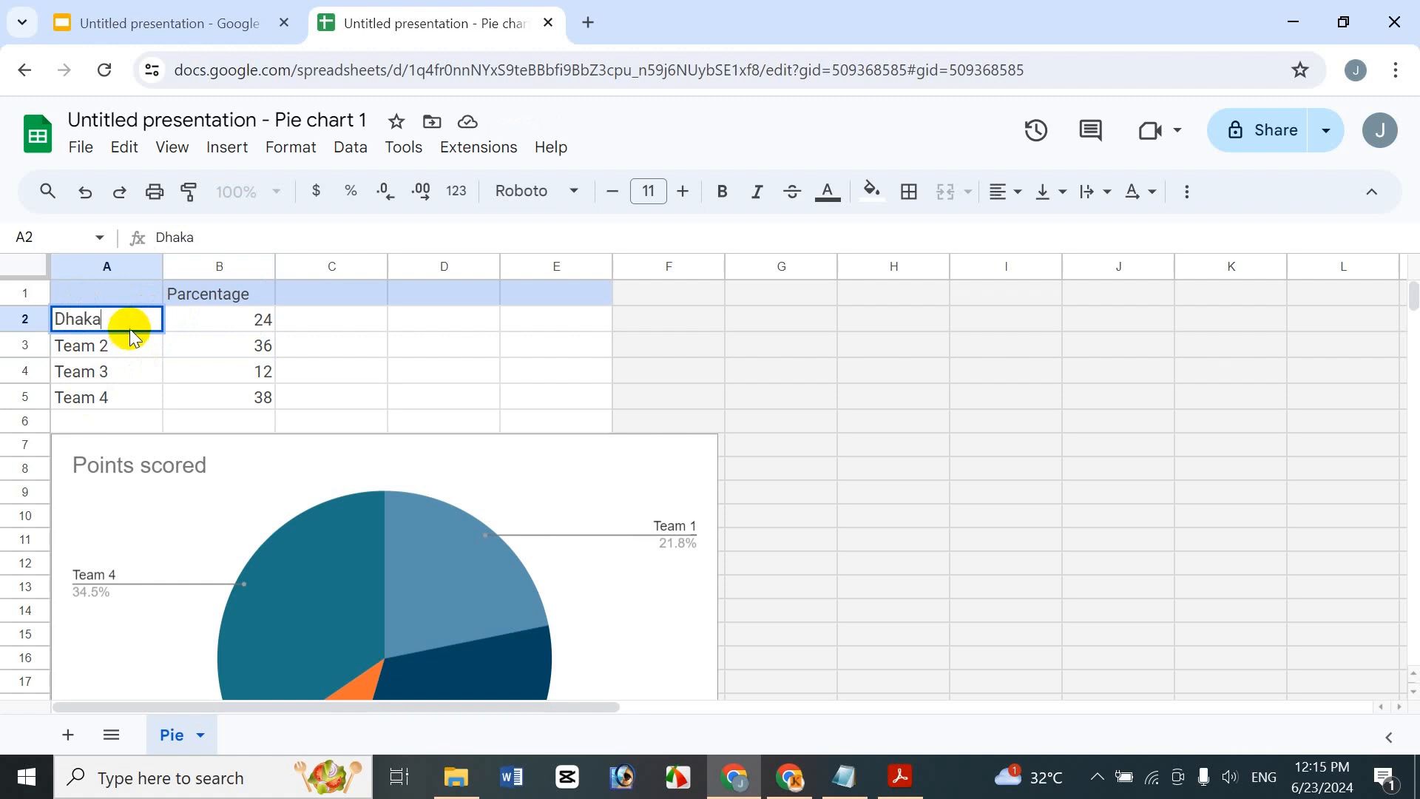
{"action": "left_click", "coordinate": [103, 336]}
{"action": "type", "text": "Raj"}
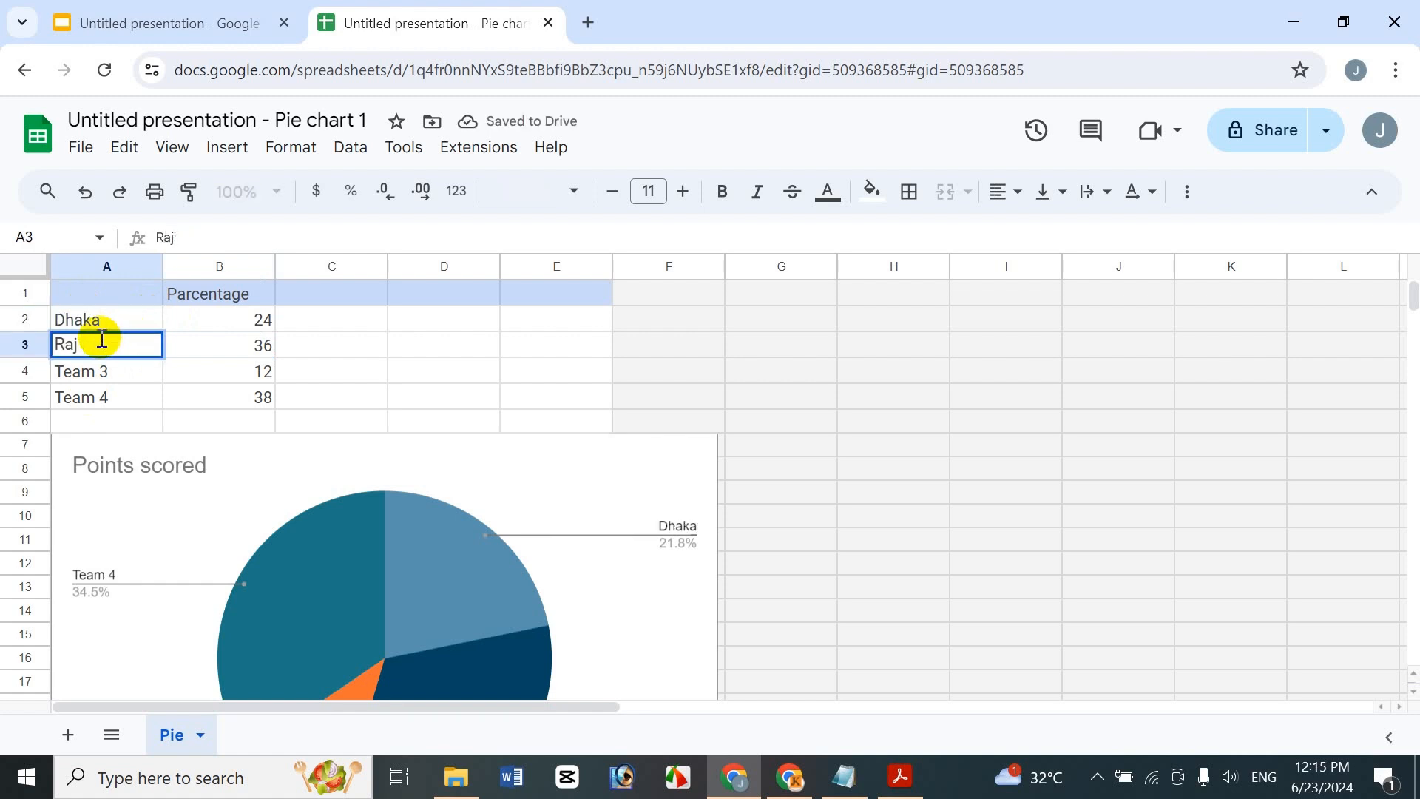
{"action": "type", "text": "shahi"}
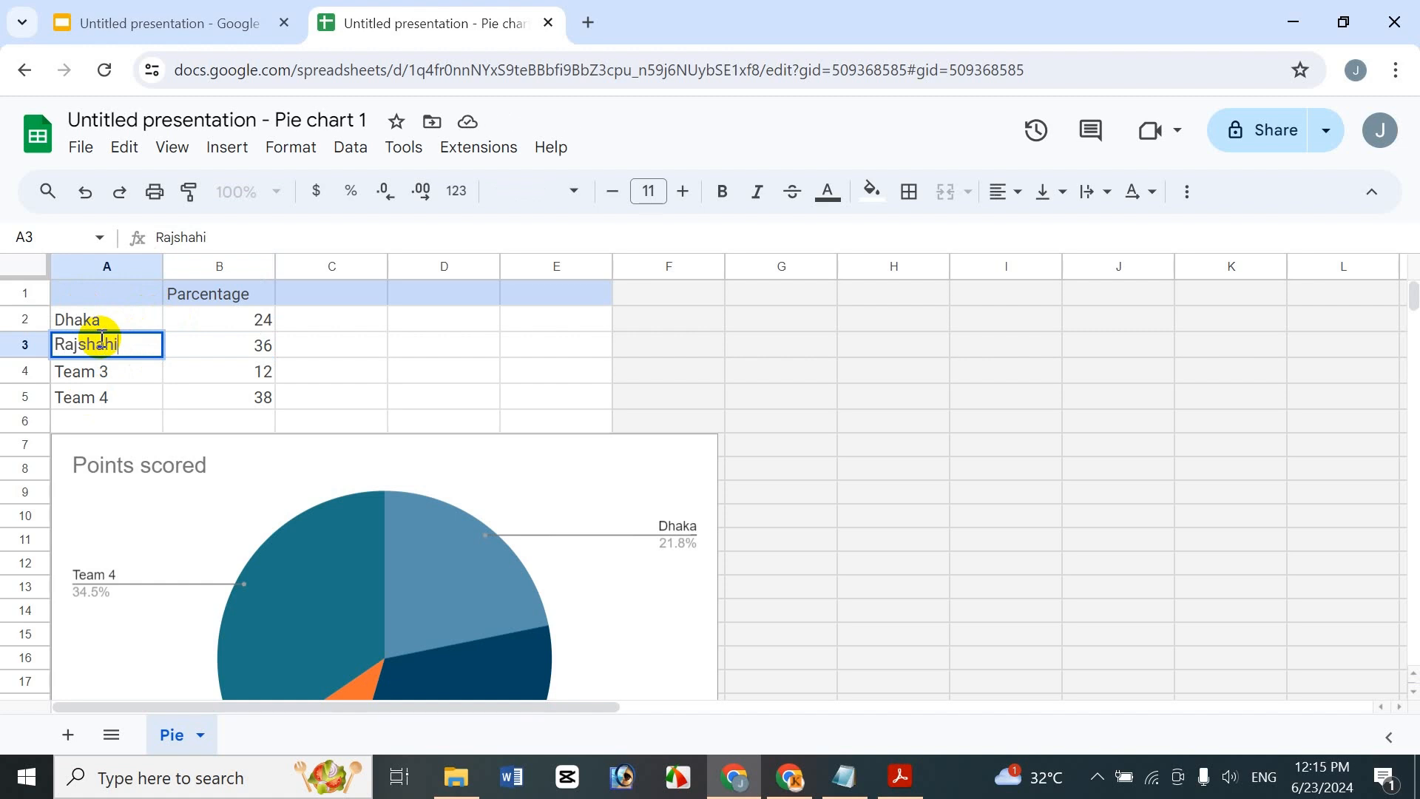
{"action": "key", "text": "Return"}
Replace the labels in cells A4 and A5 with Jessor and Barisal.
{"action": "type", "text": "K"}
{"action": "key", "text": "BackSpace"}
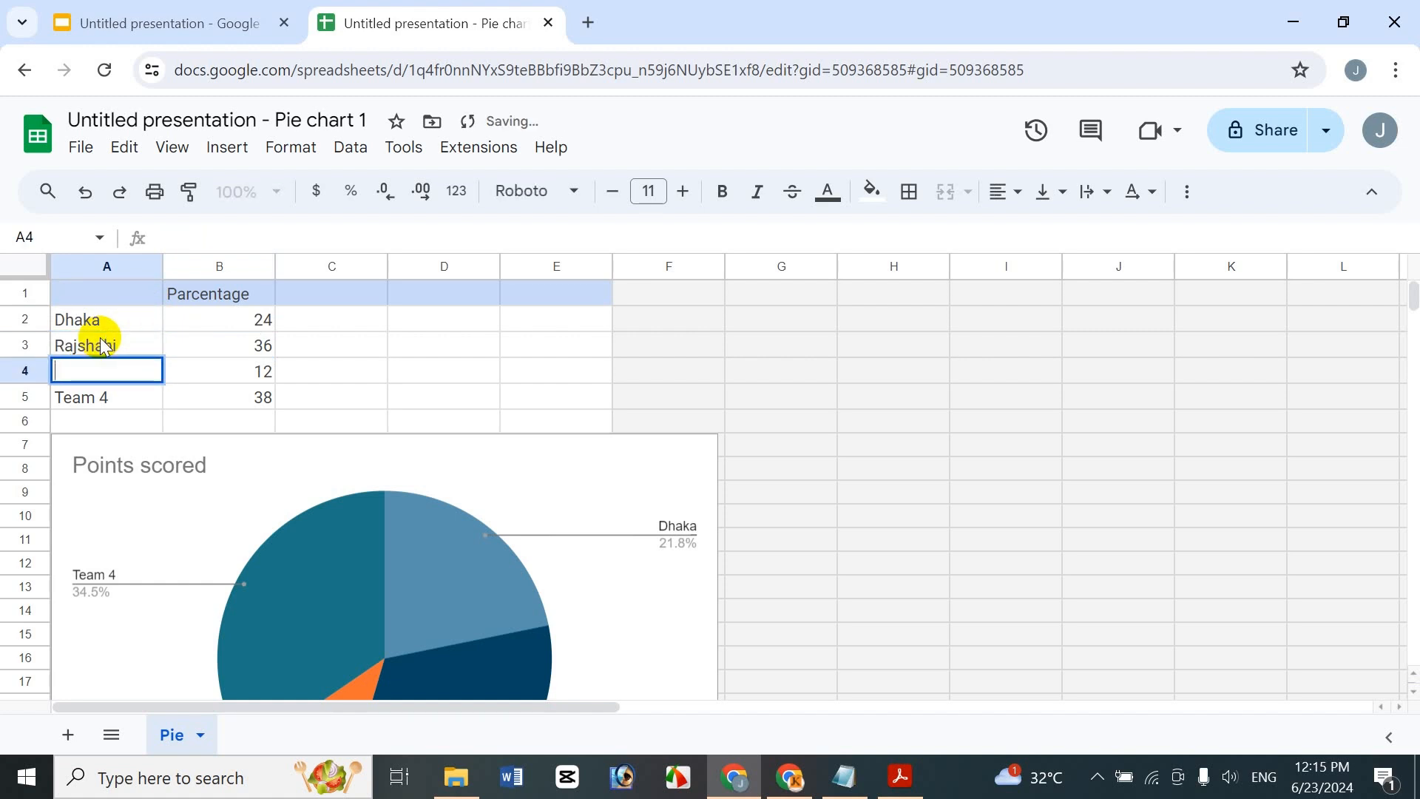
{"action": "type", "text": "J"}
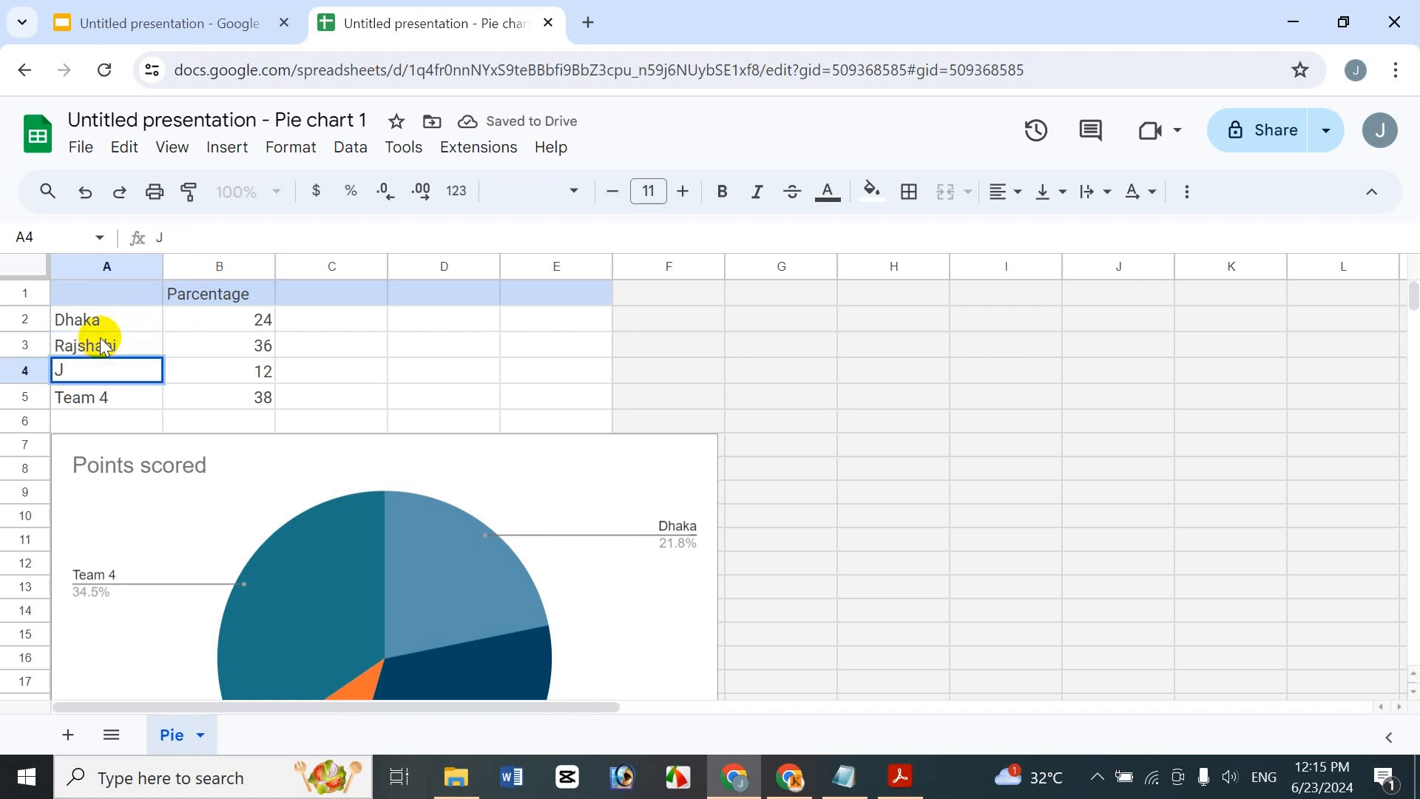
{"action": "key", "text": "BackSpace"}
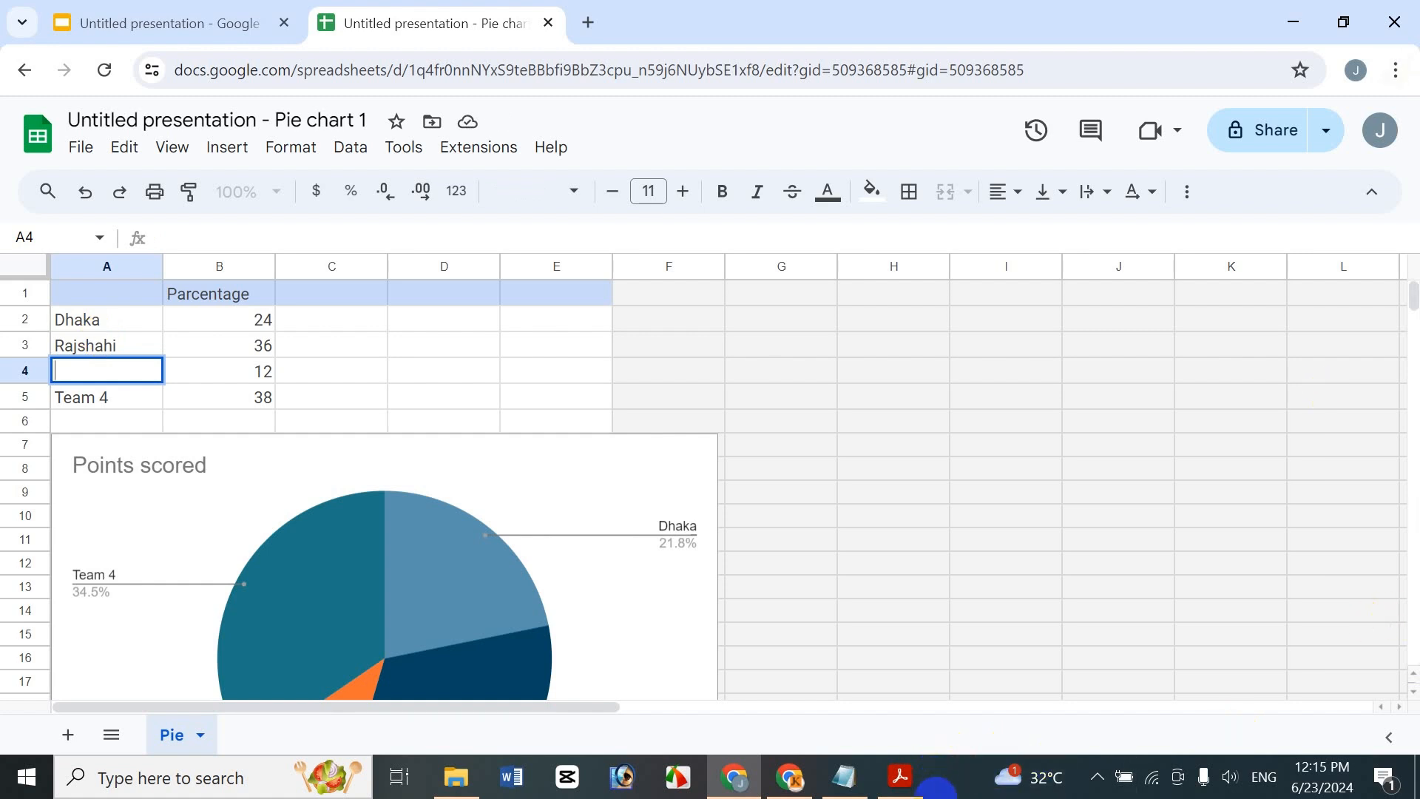
{"action": "type", "text": "J"}
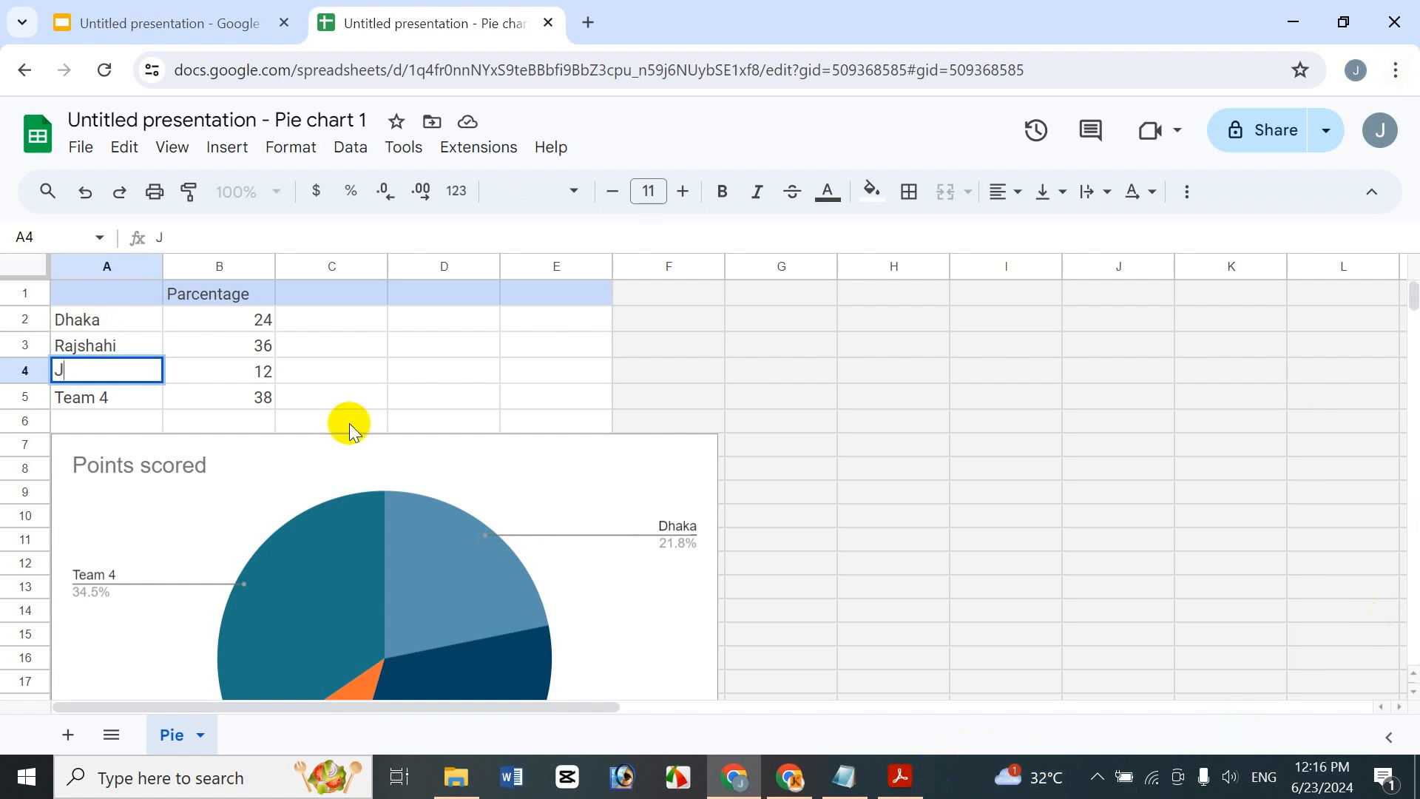
{"action": "type", "text": "essor"}
{"action": "left_click", "coordinate": [105, 396]}
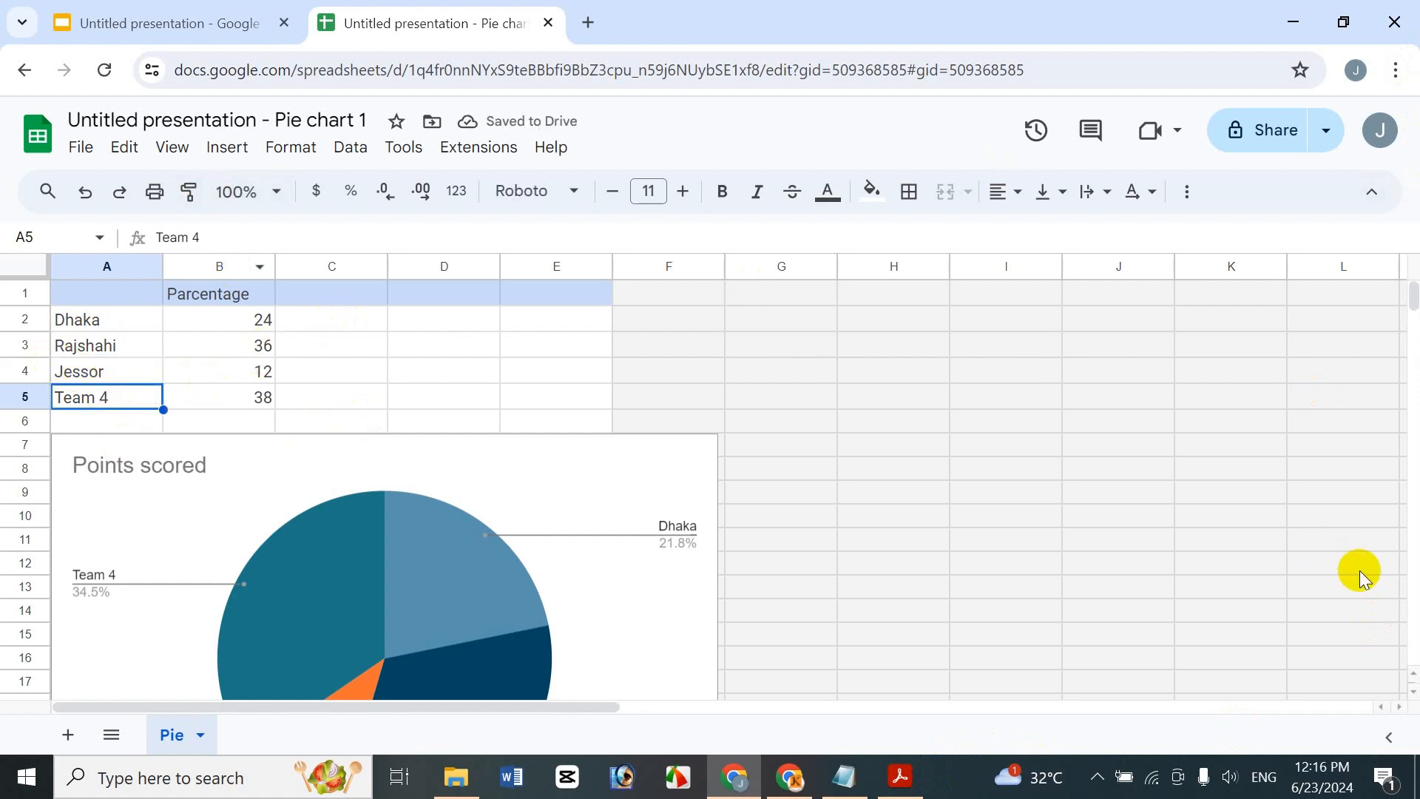
{"action": "type", "text": "Bari"}
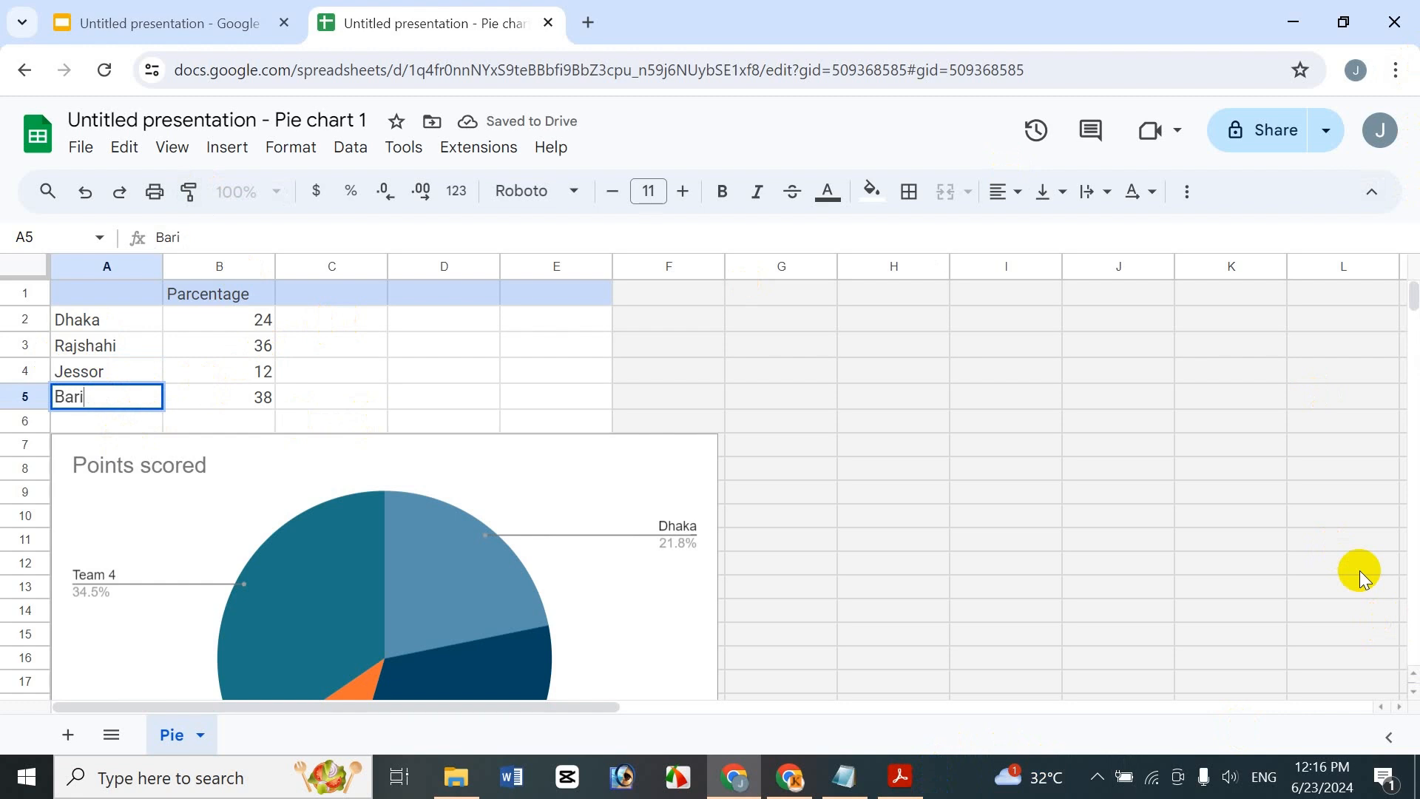
{"action": "type", "text": "sal"}
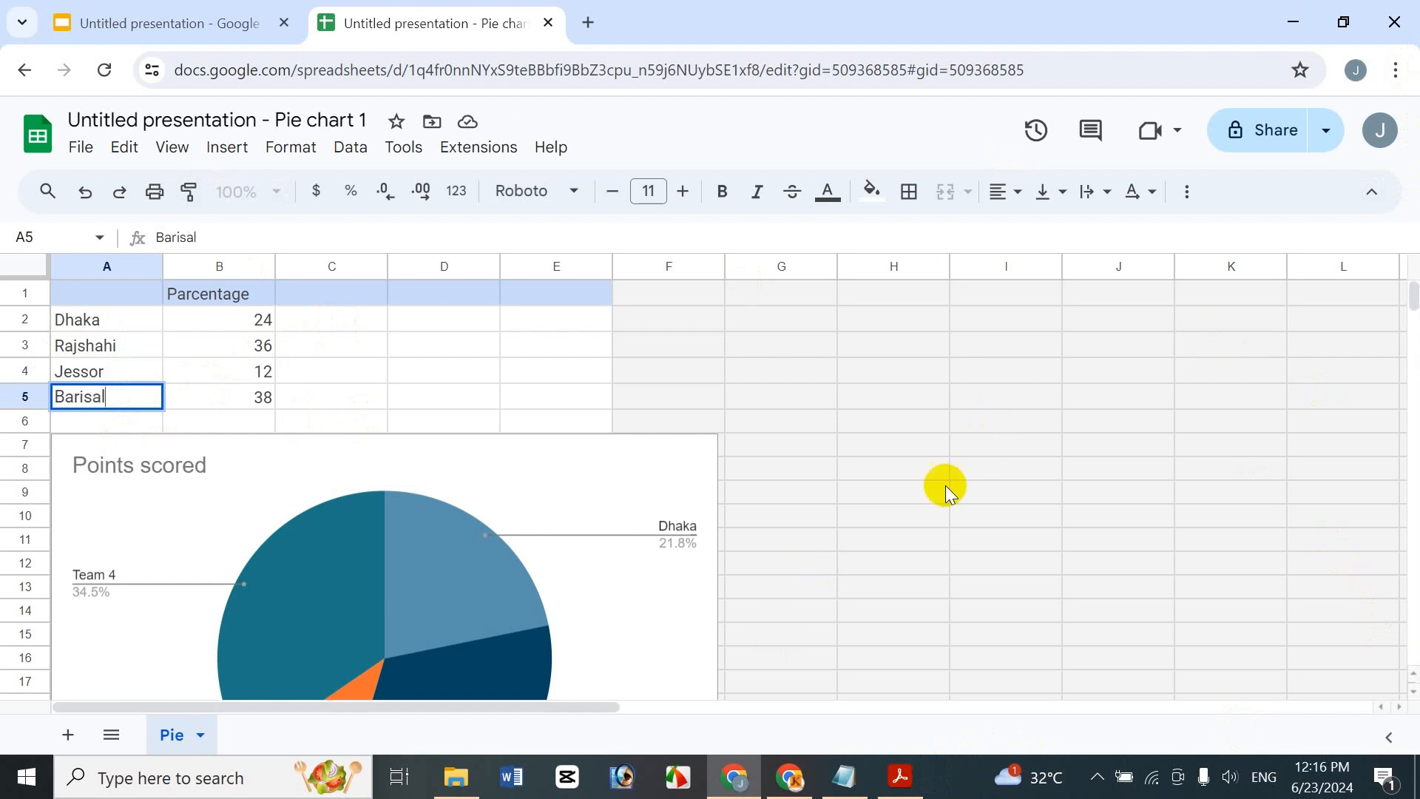
Set the values in cells B2 through B5 to 90, 80, 70 and 60.
{"action": "left_click", "coordinate": [260, 320]}
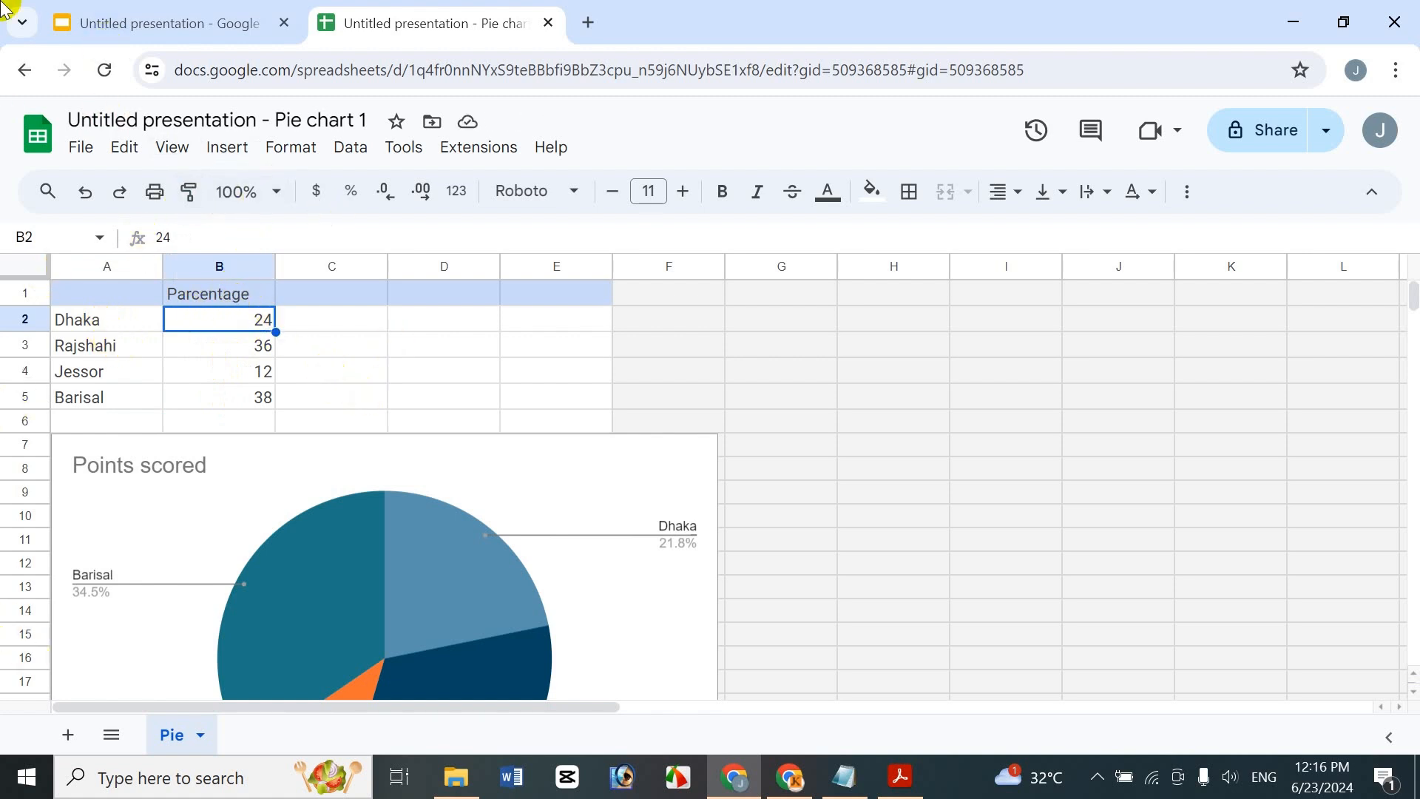
{"action": "type", "text": "90"}
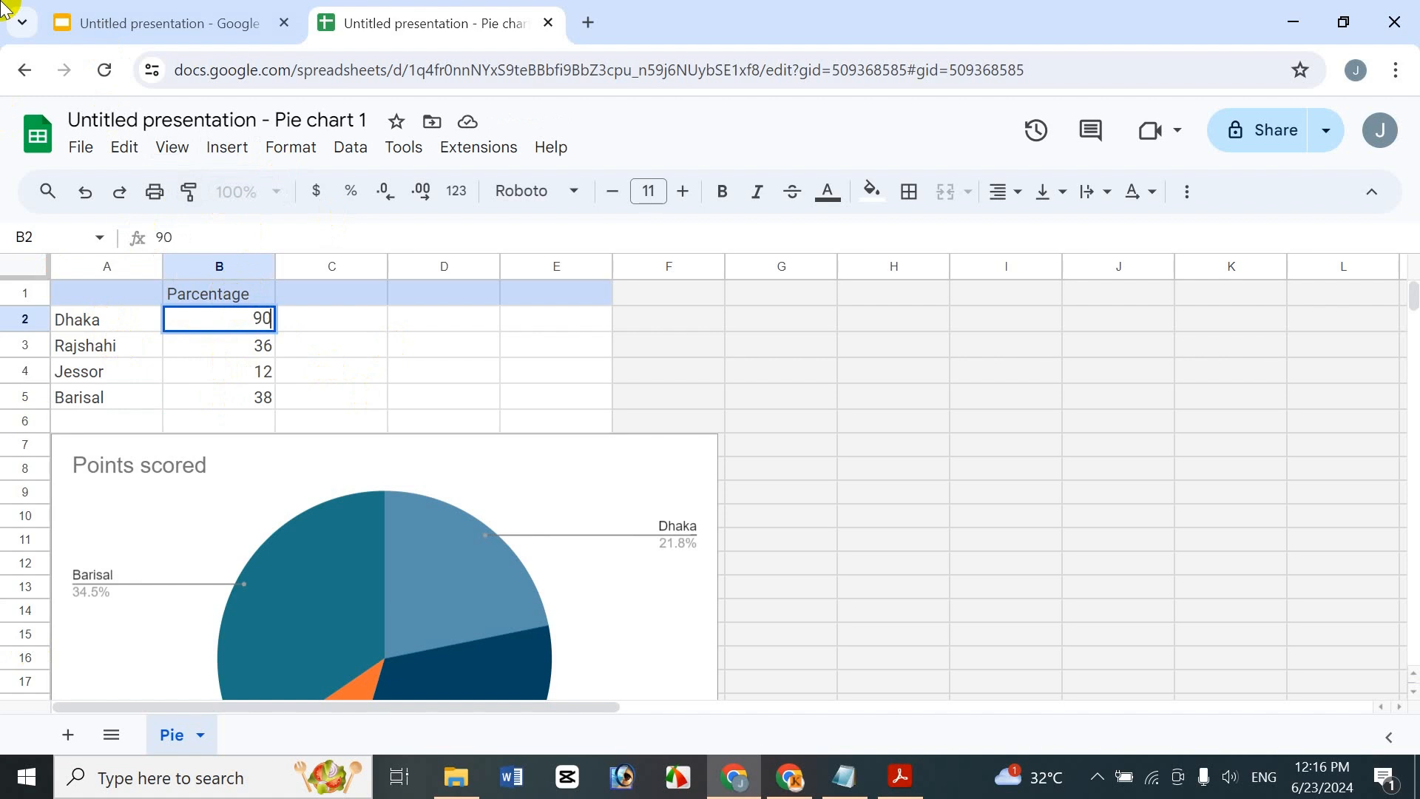
{"action": "key", "text": "Return"}
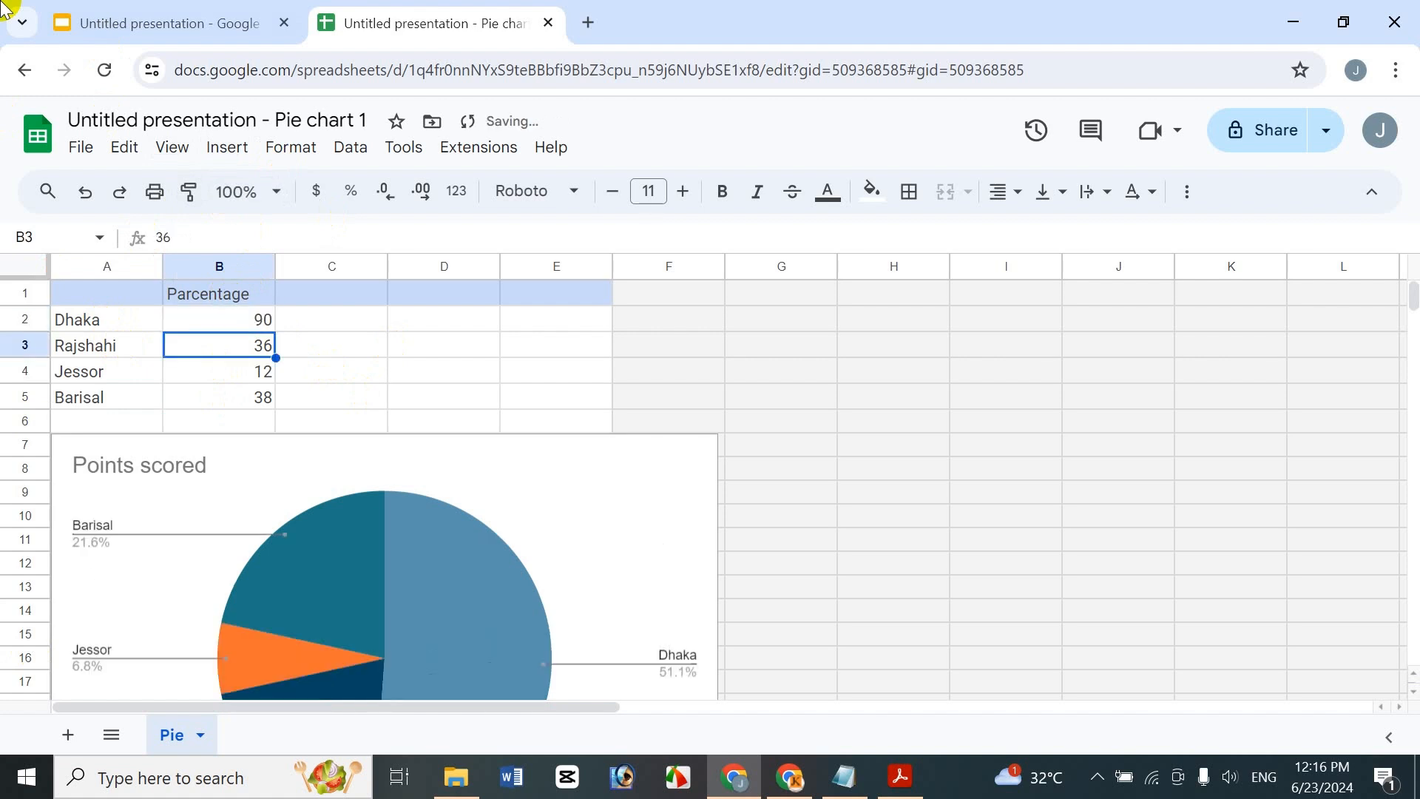
{"action": "type", "text": "80"}
{"action": "key", "text": "Return"}
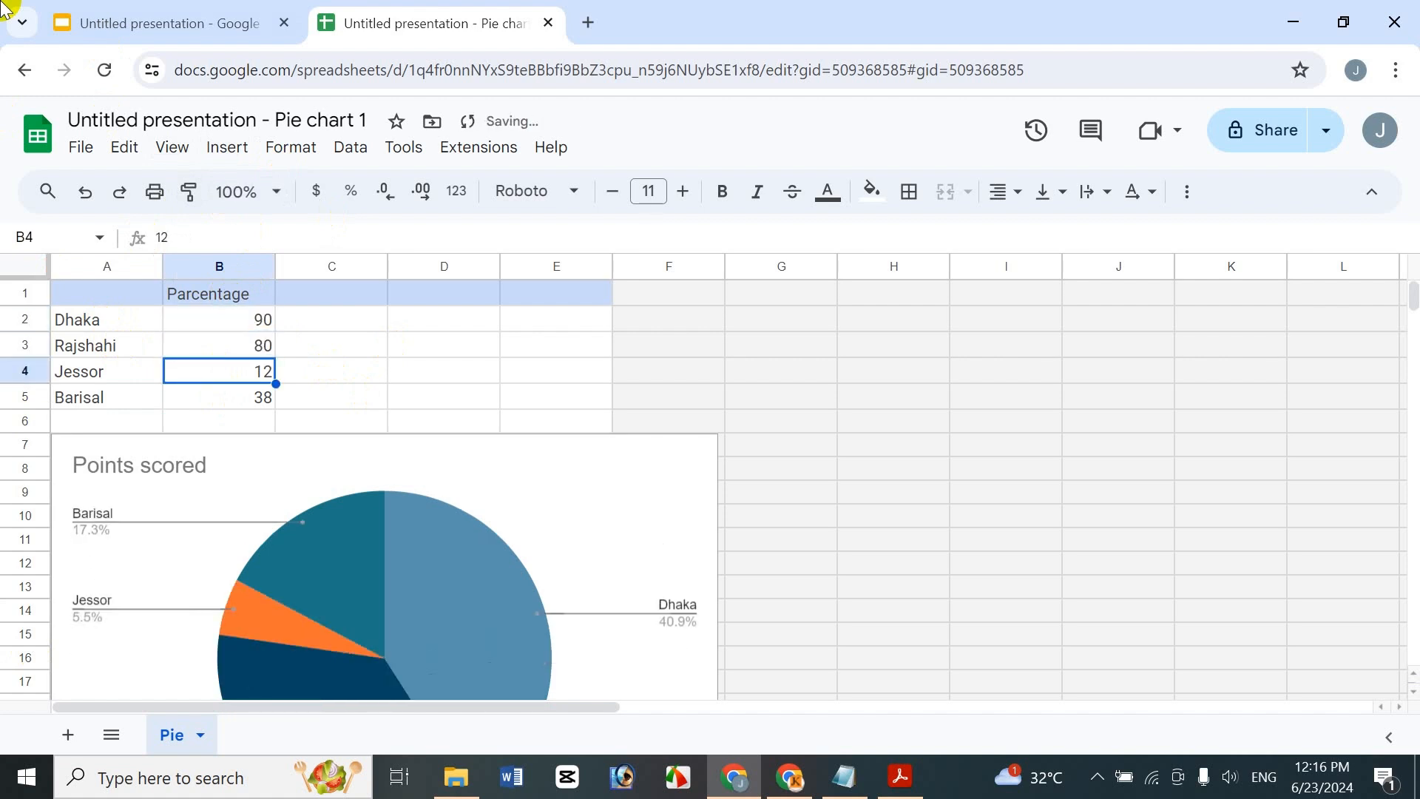
{"action": "type", "text": "70"}
{"action": "key", "text": "Return"}
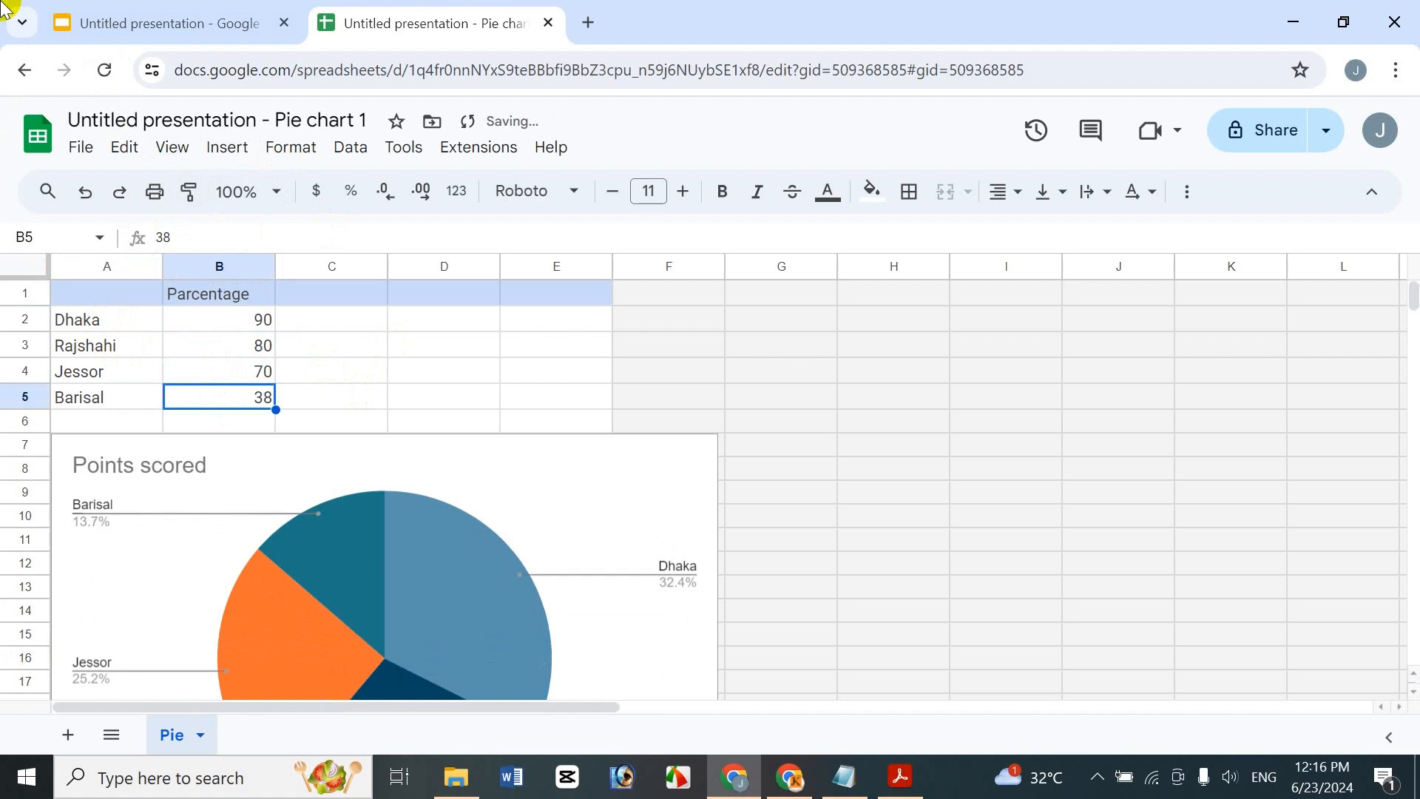
{"action": "type", "text": "60"}
{"action": "key", "text": "Return"}
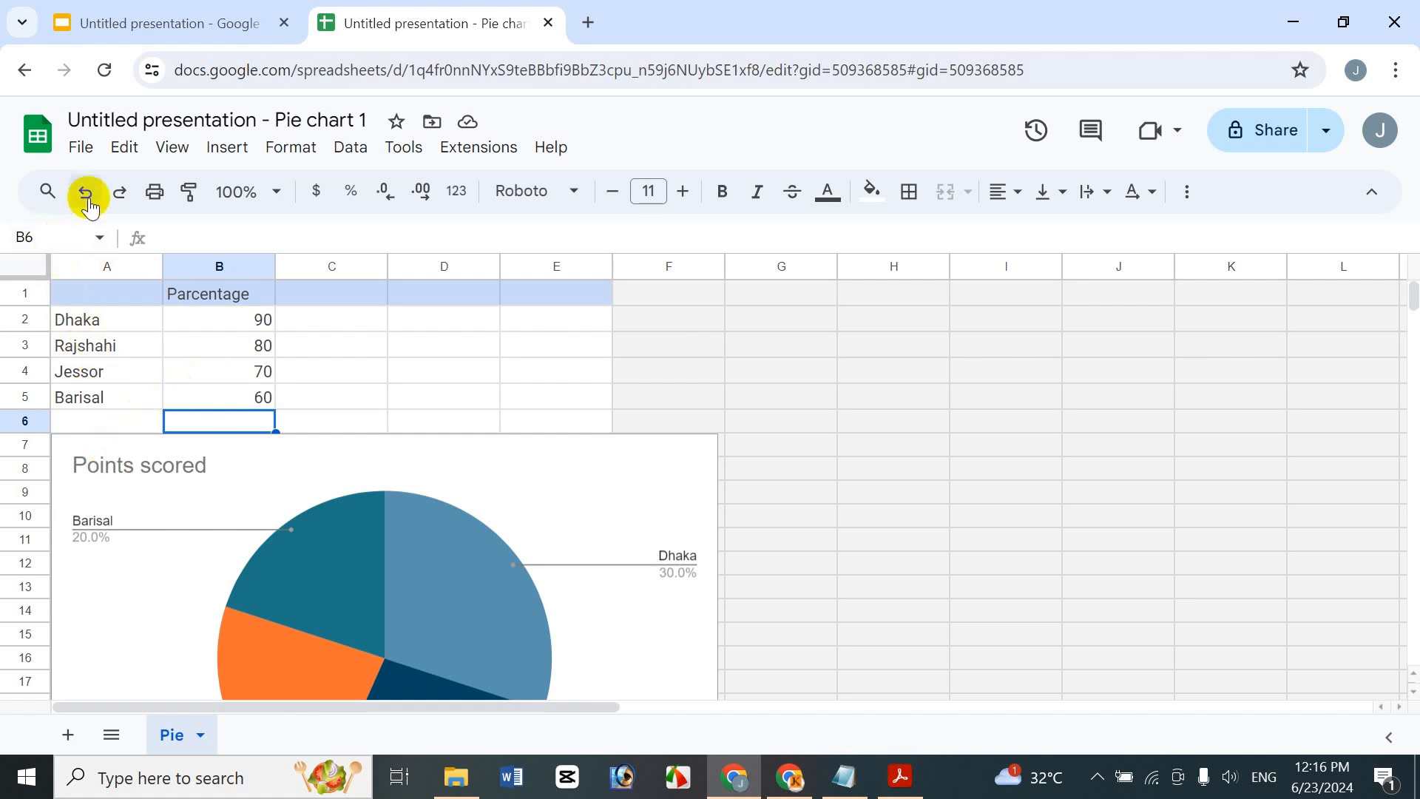
{"action": "left_click", "coordinate": [343, 385]}
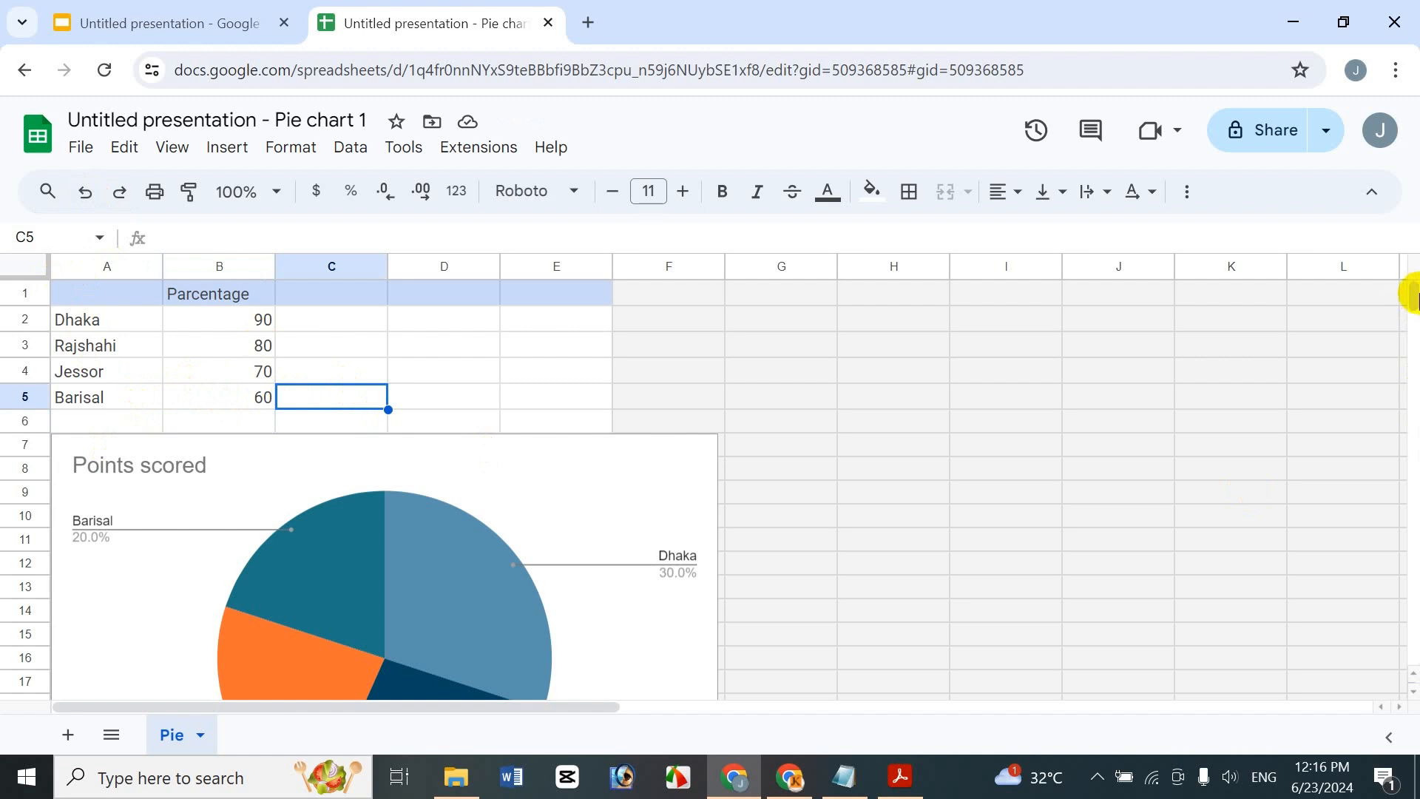
Examine the slices, labels and percentages of the pie chart below the data table.
{"action": "mouse_move", "coordinate": [1411, 296]}
{"action": "left_mouse_down"}
{"action": "mouse_move", "coordinate": [1415, 320]}
{"action": "mouse_move", "coordinate": [1409, 295]}
{"action": "left_mouse_up"}
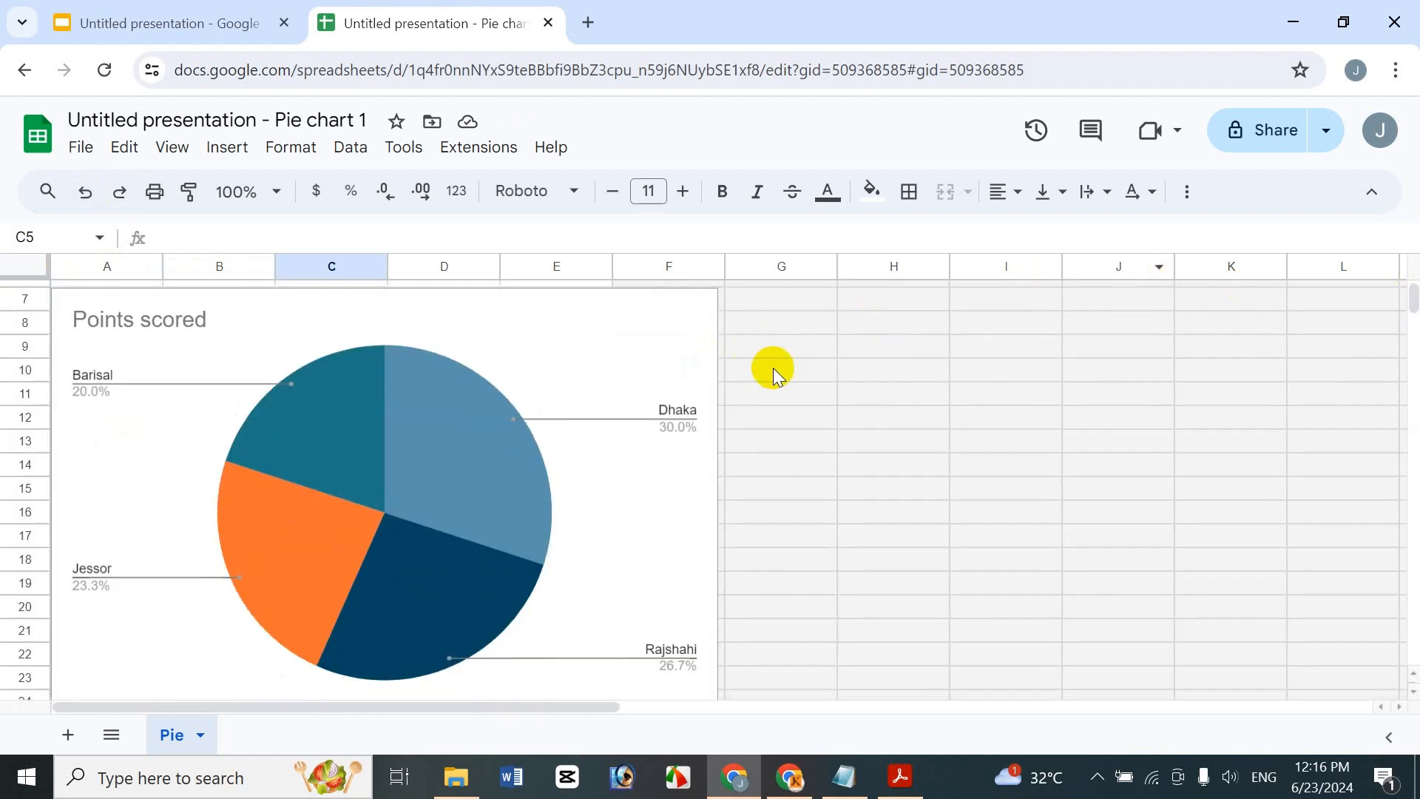
{"action": "left_click", "coordinate": [661, 320]}
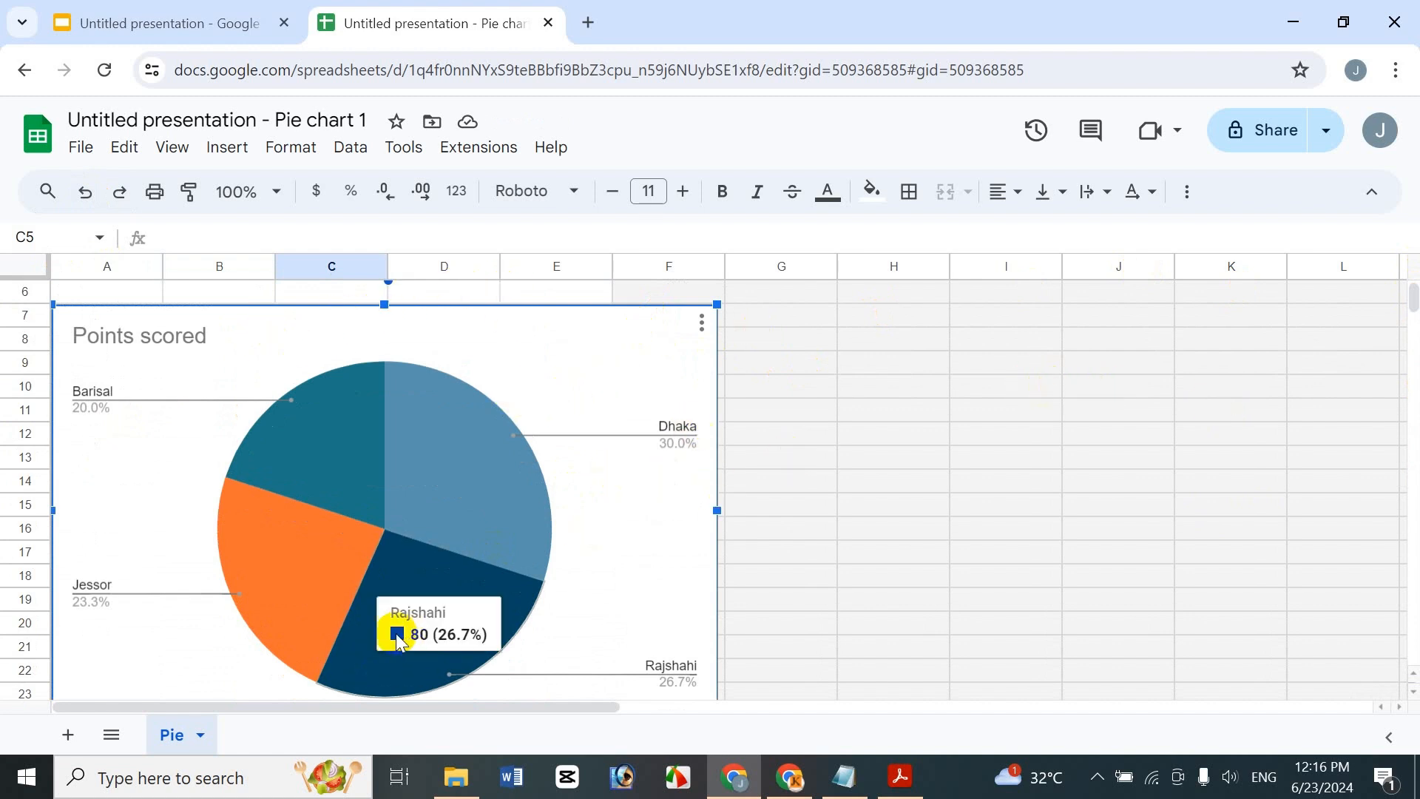
{"action": "mouse_move", "coordinate": [265, 575]}
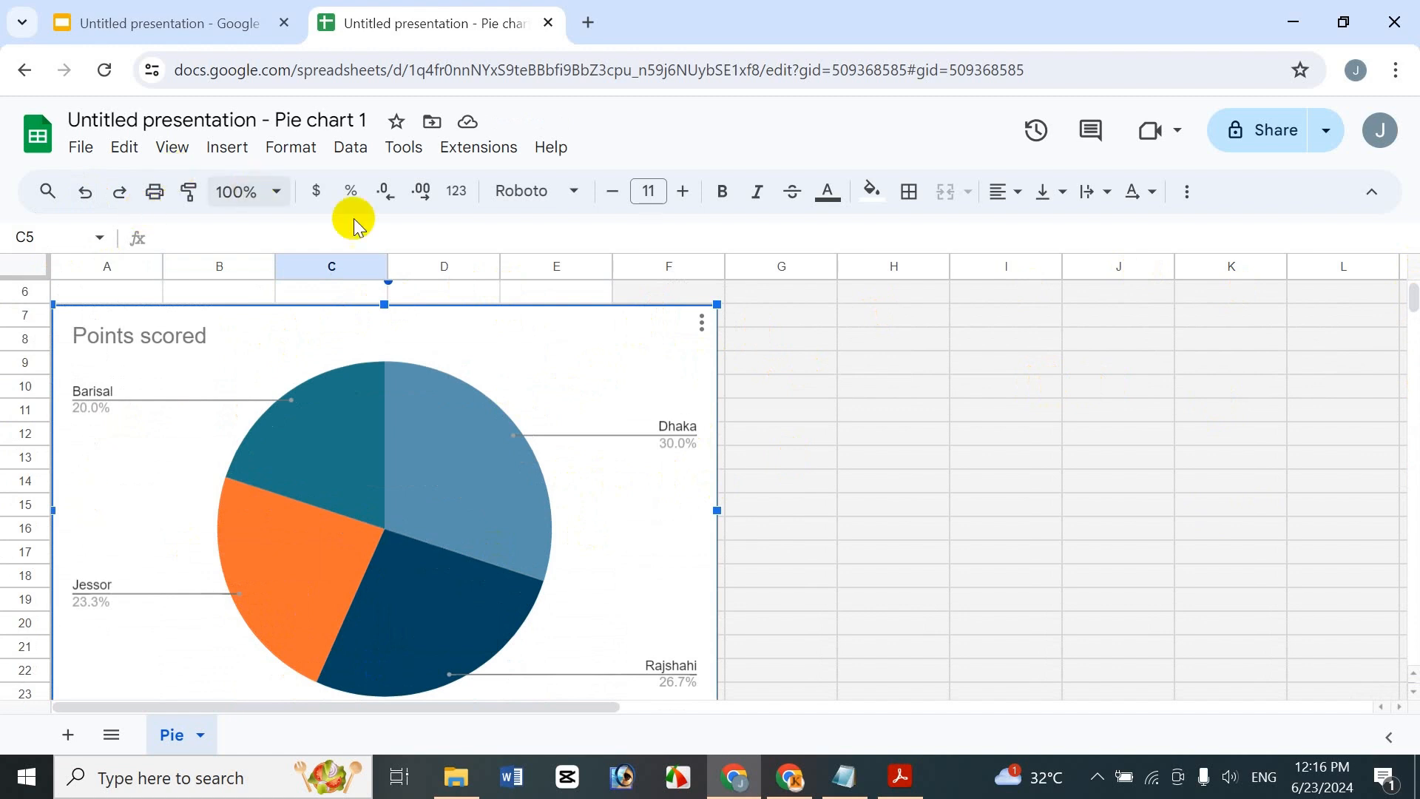
{"action": "mouse_move", "coordinate": [263, 445]}
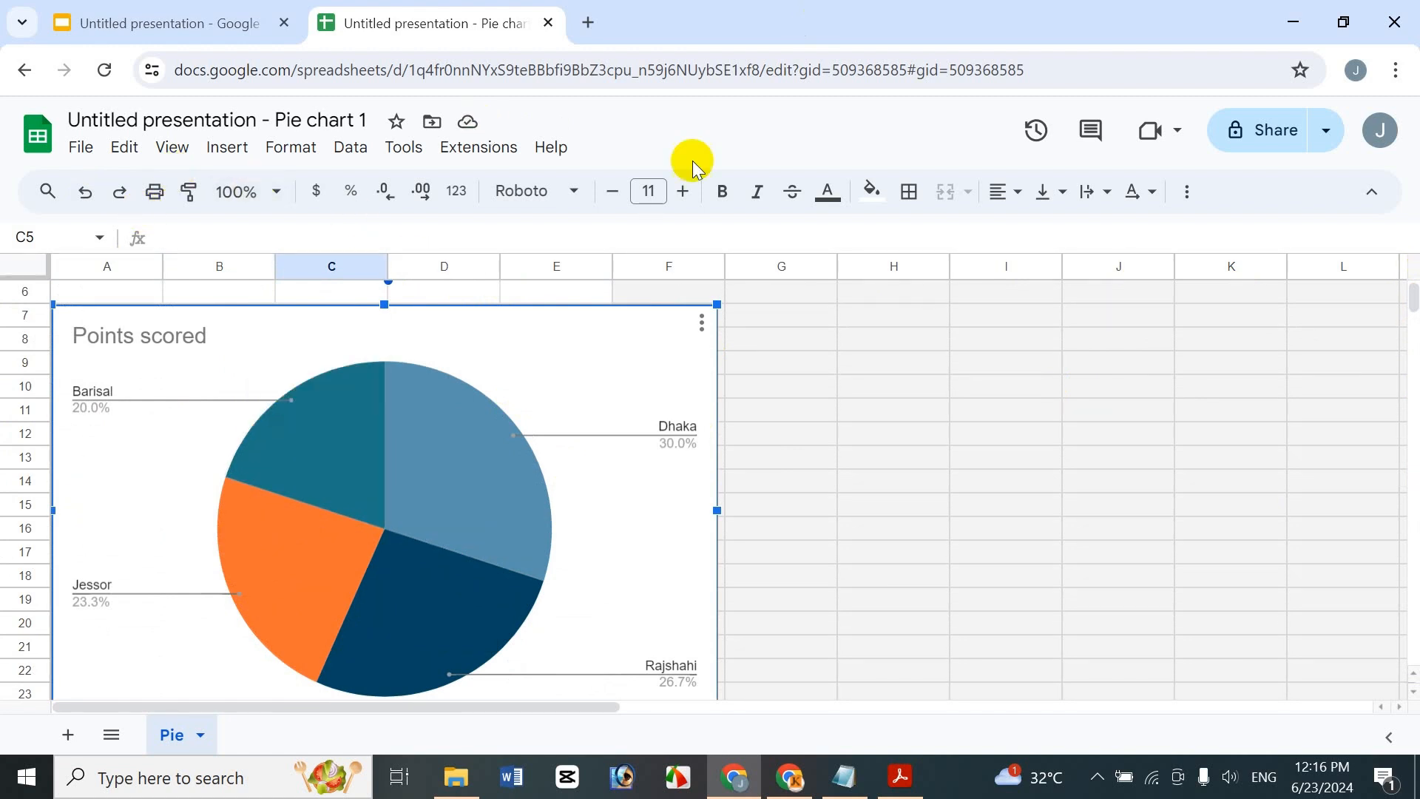
{"action": "mouse_move", "coordinate": [486, 466]}
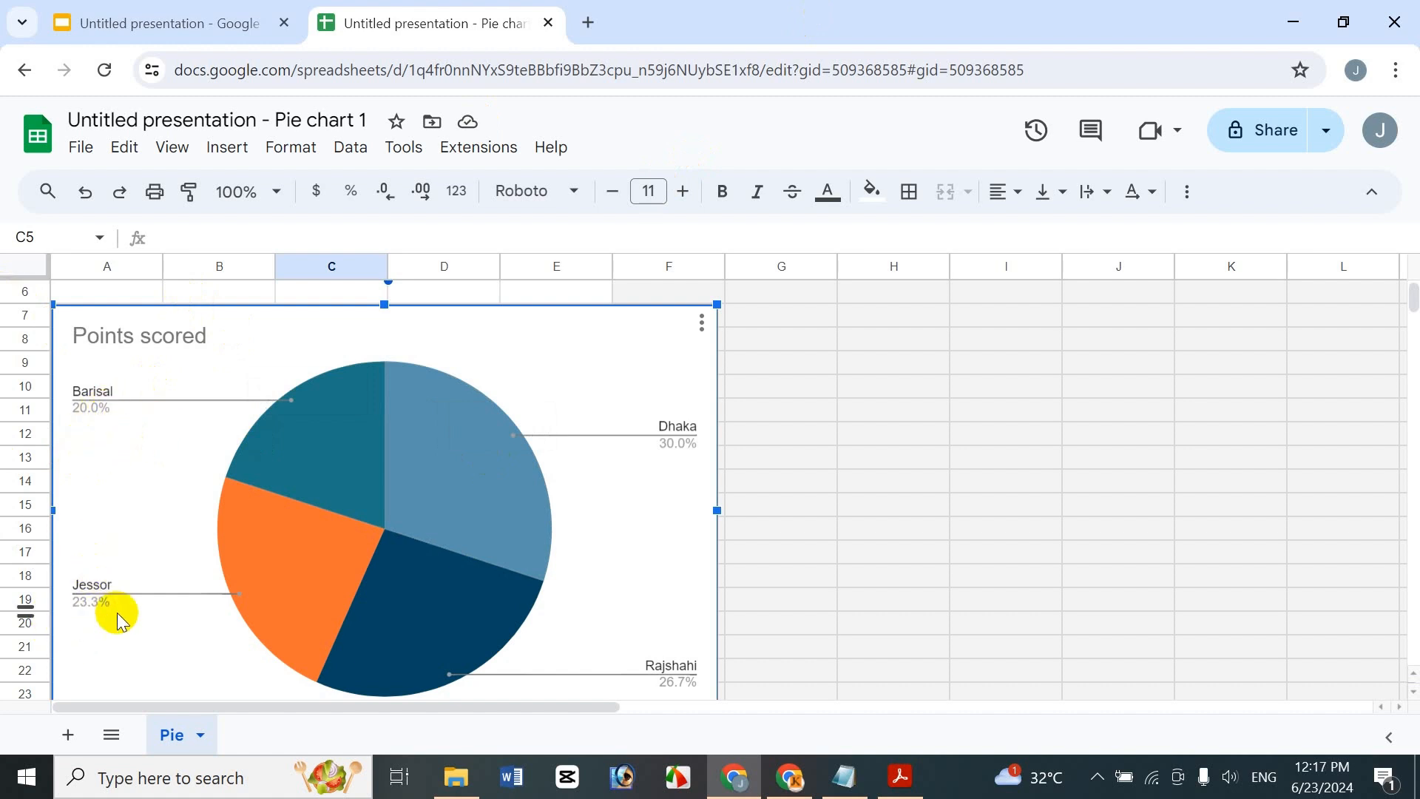
{"action": "mouse_move", "coordinate": [488, 533]}
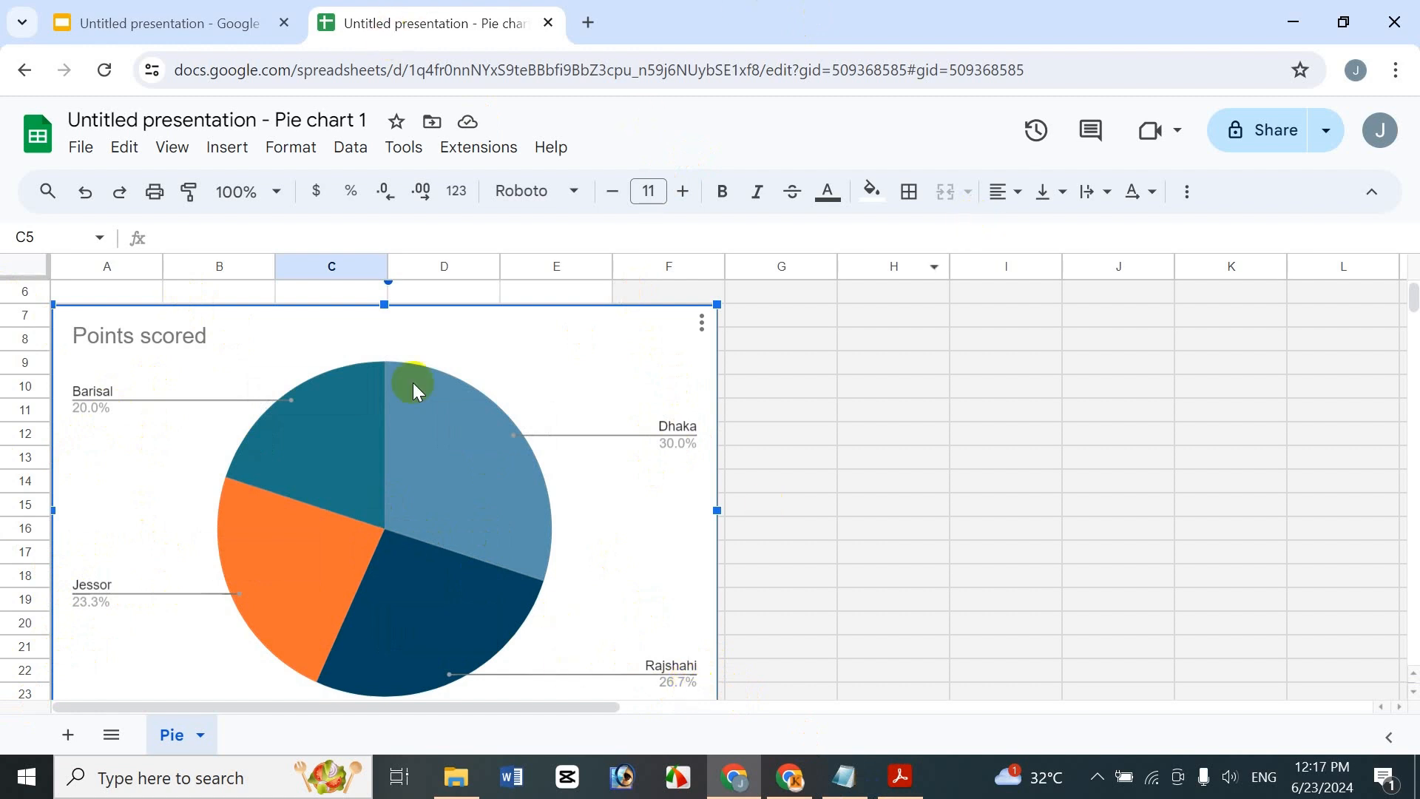
{"action": "mouse_move", "coordinate": [452, 490]}
{"action": "mouse_move", "coordinate": [392, 474]}
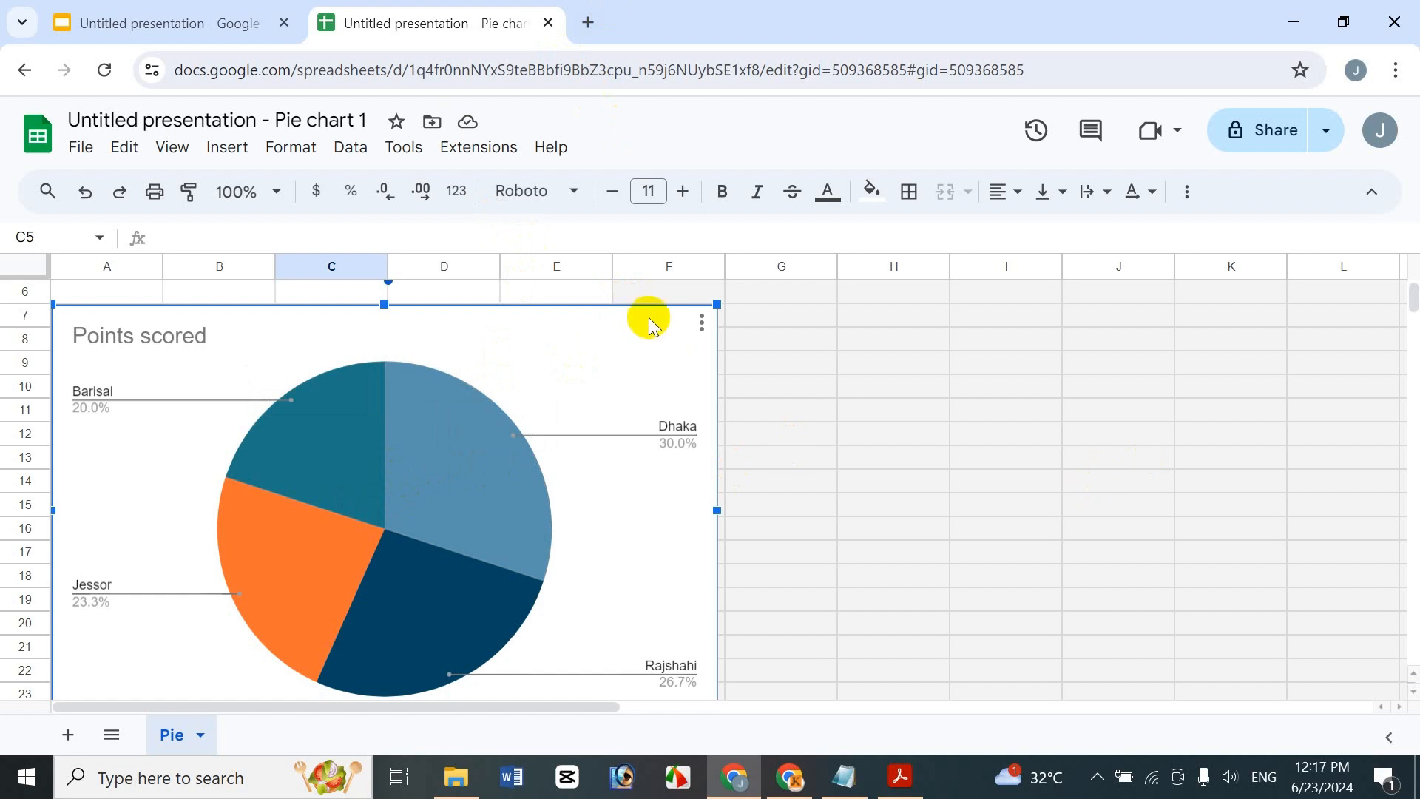
Open the pie chart for editing and enable the Switch rows / columns option in its setup.
{"action": "left_click", "coordinate": [697, 328]}
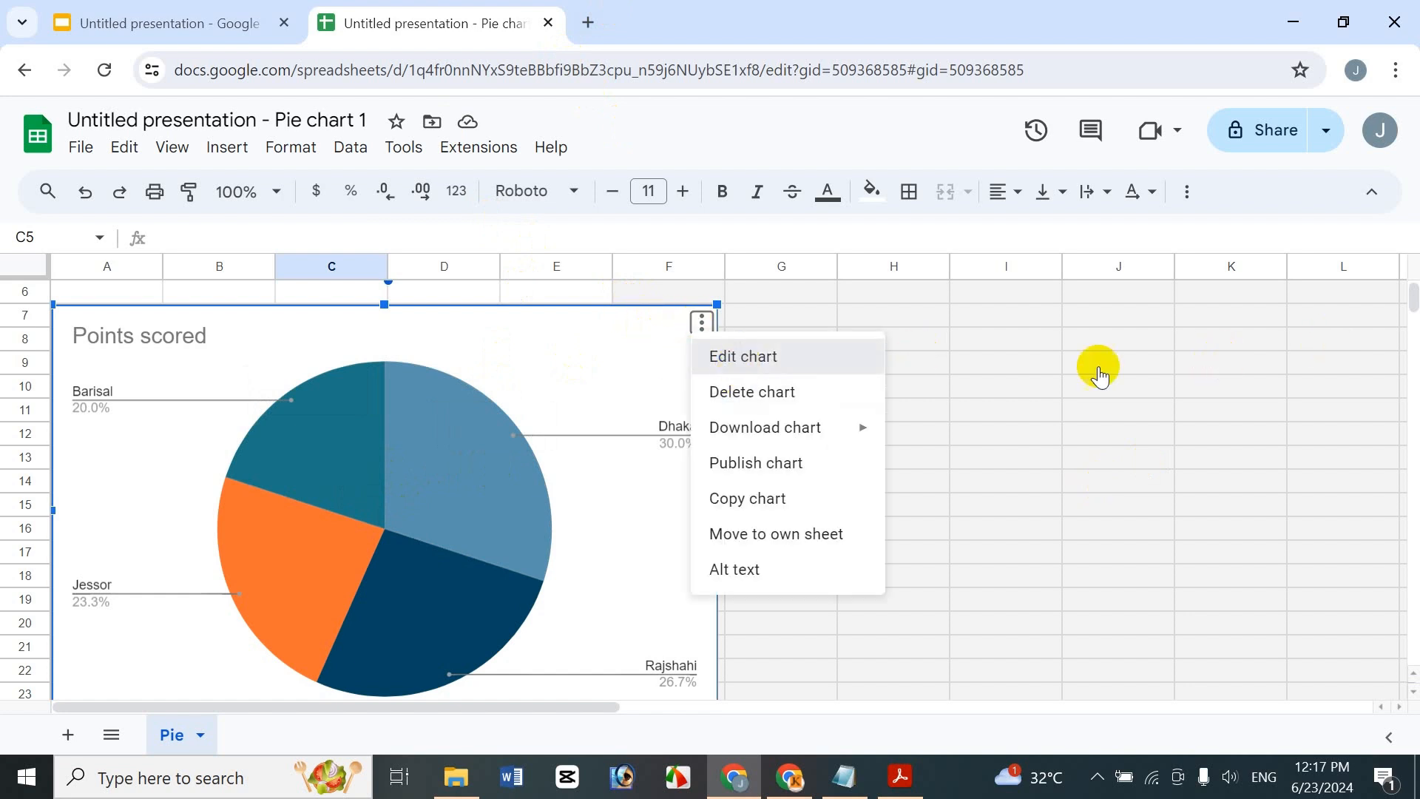
{"action": "left_click", "coordinate": [873, 351]}
{"action": "left_click", "coordinate": [1265, 361]}
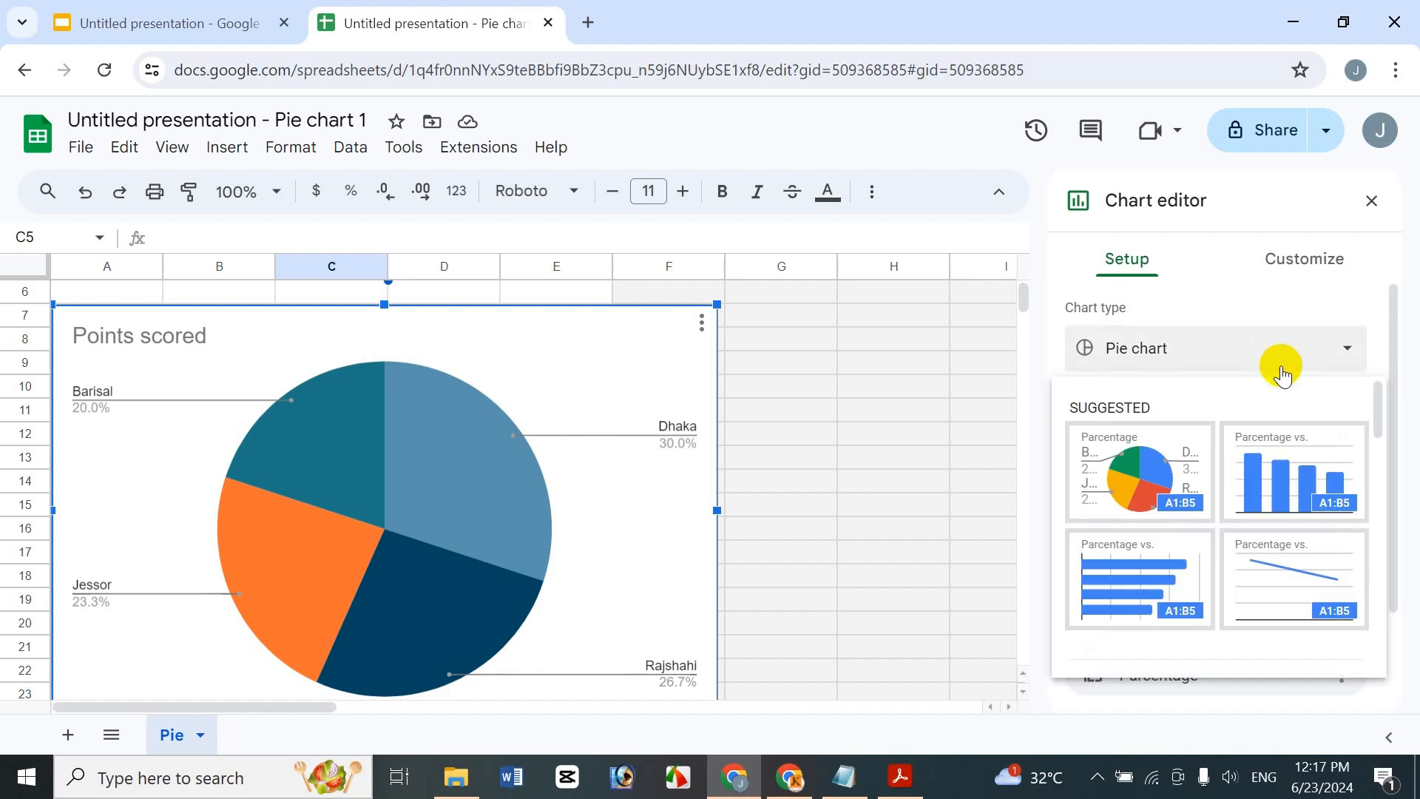
{"action": "left_click", "coordinate": [1391, 419]}
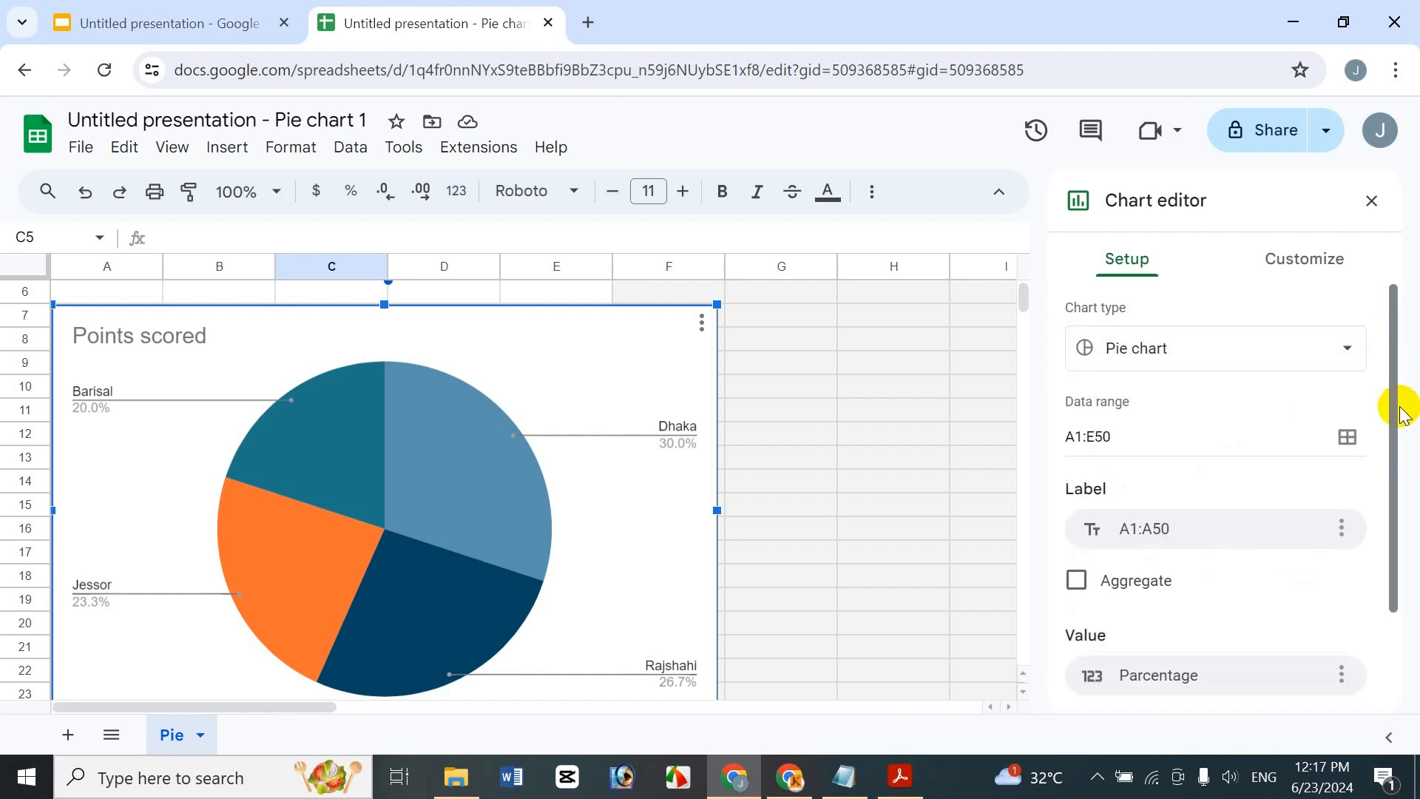
{"action": "left_click_drag", "start_coordinate": [1395, 402], "coordinate": [1387, 580]}
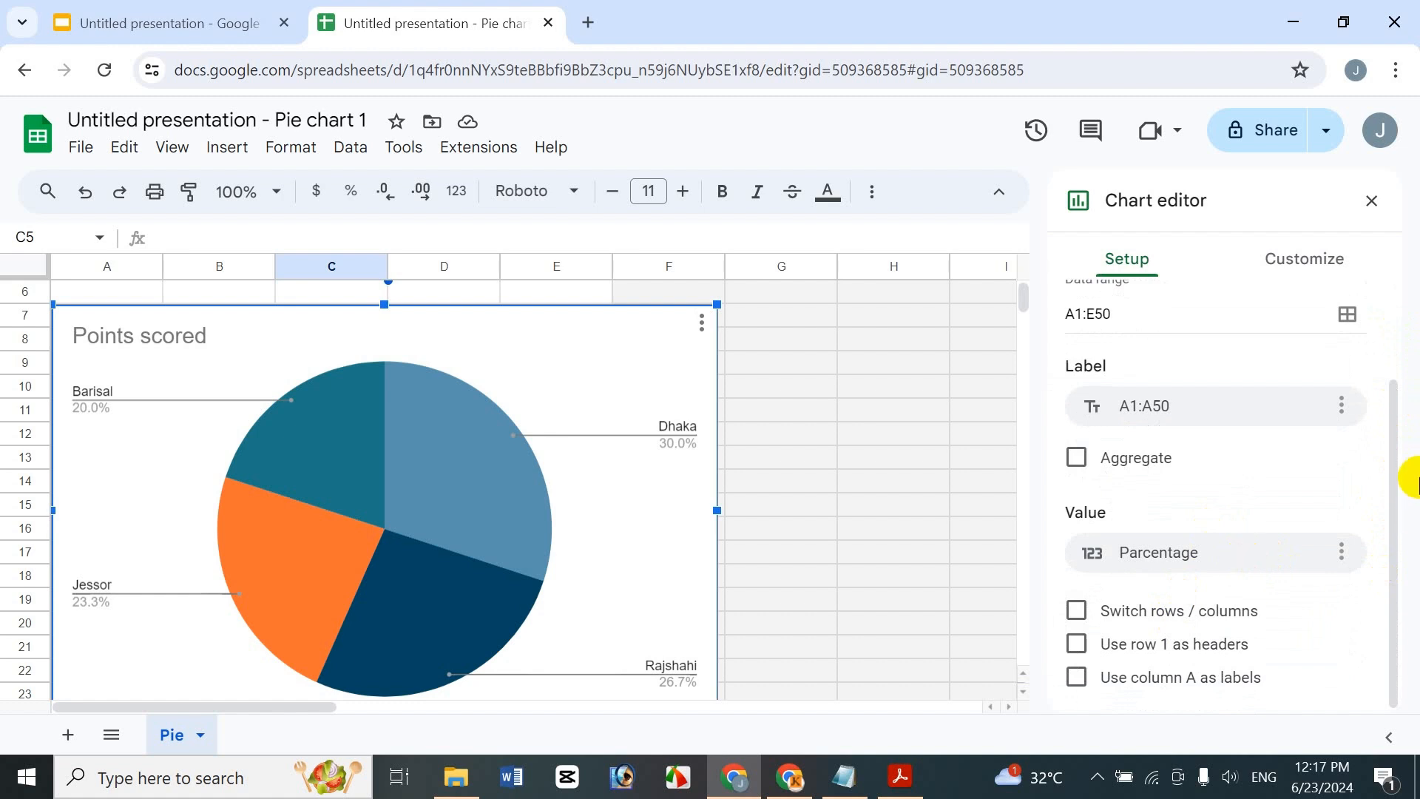
{"action": "left_click", "coordinate": [1176, 616]}
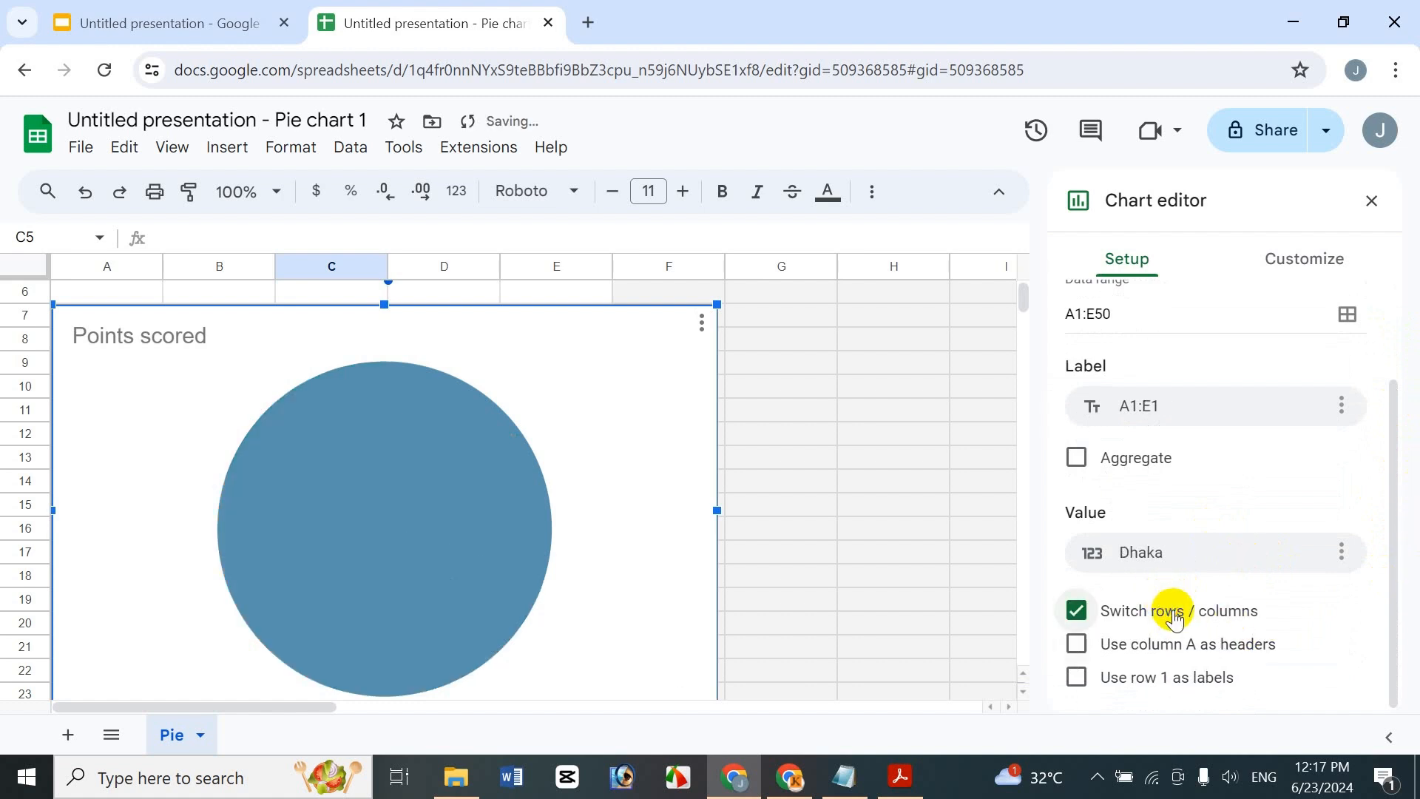
Turn off Switch rows / columns, Use row 1 as headers and Use column A as labels in the pie chart's setup.
{"action": "left_click", "coordinate": [1176, 616]}
{"action": "left_click", "coordinate": [1177, 644]}
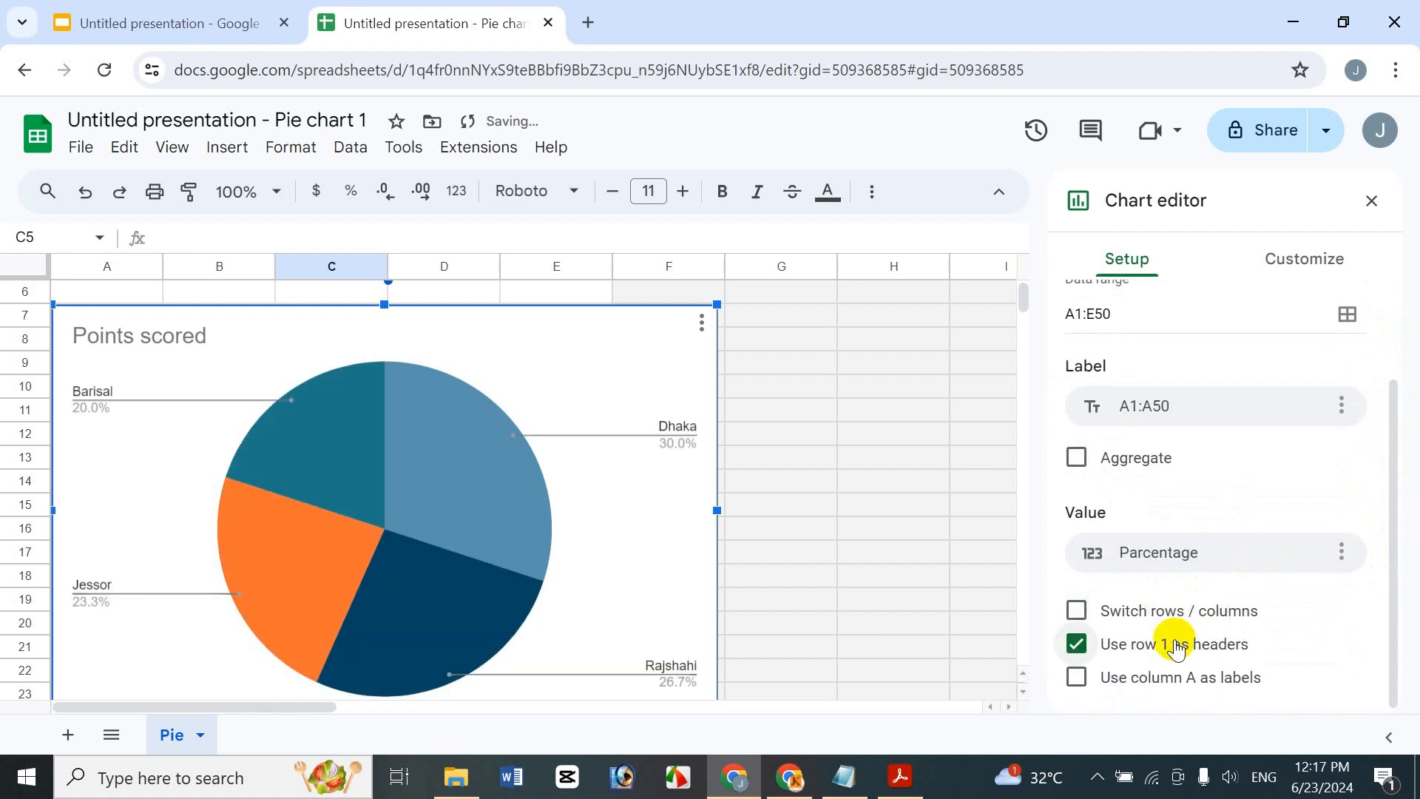
{"action": "left_click", "coordinate": [1177, 677]}
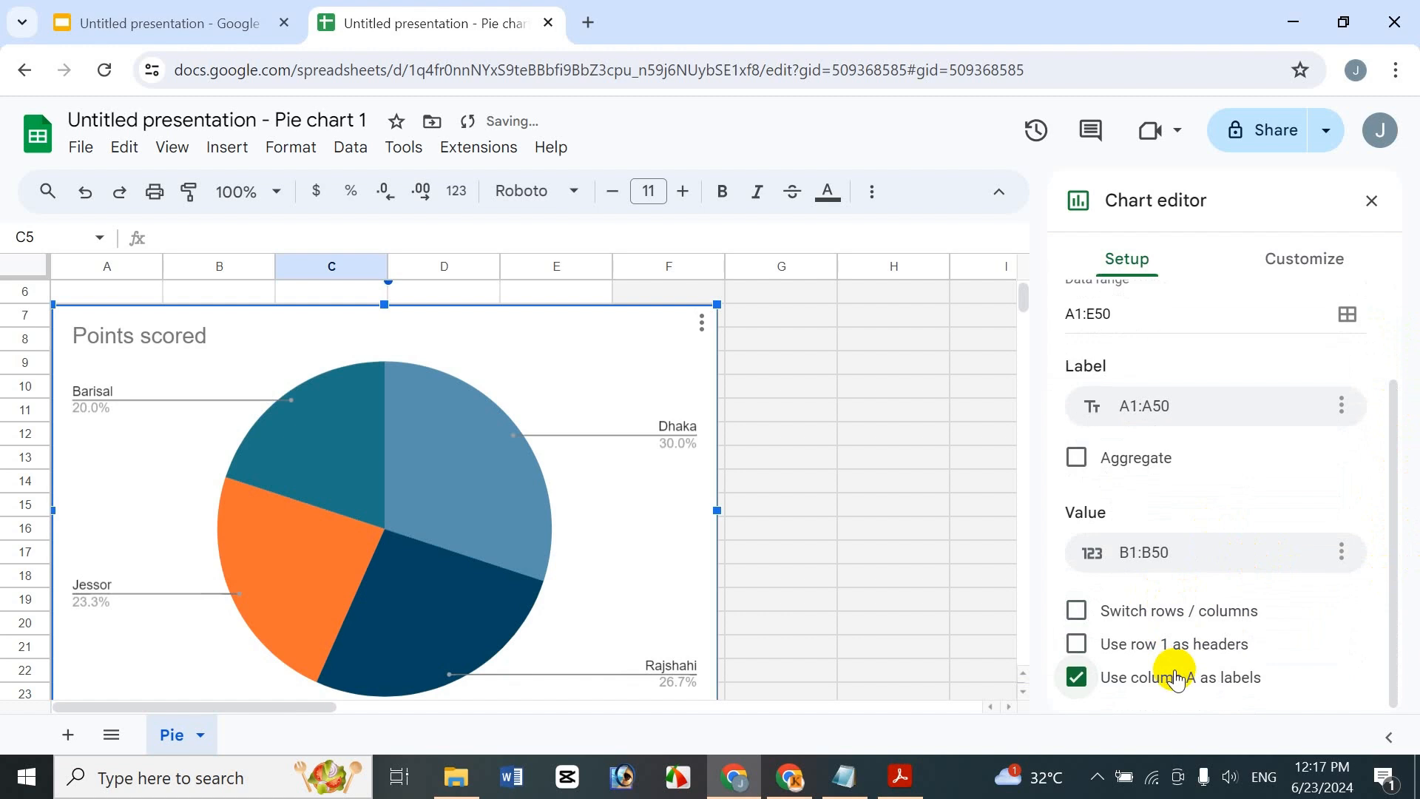
{"action": "left_click", "coordinate": [1177, 677]}
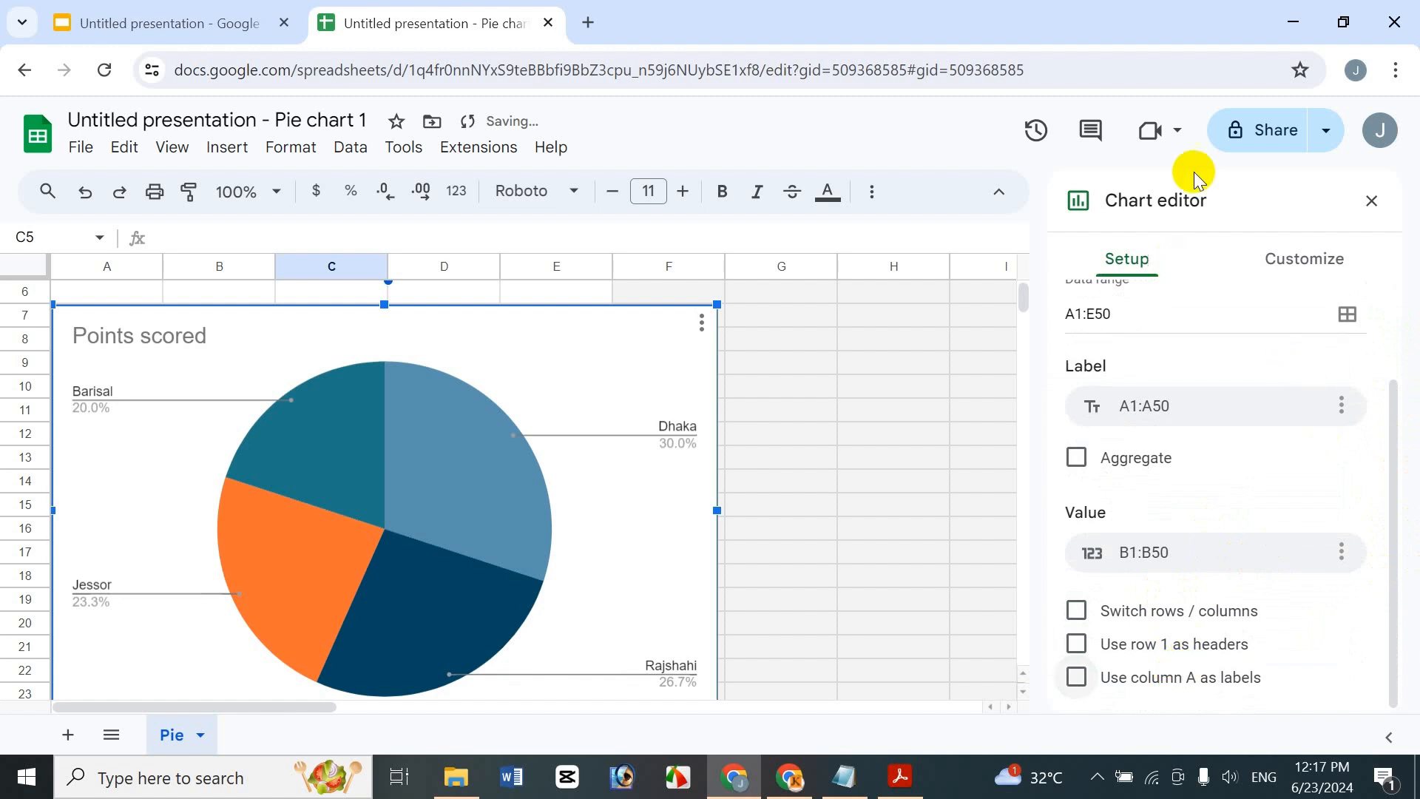
Set the pie chart's background color to pale pink in its chart style settings.
{"action": "left_click", "coordinate": [1335, 259]}
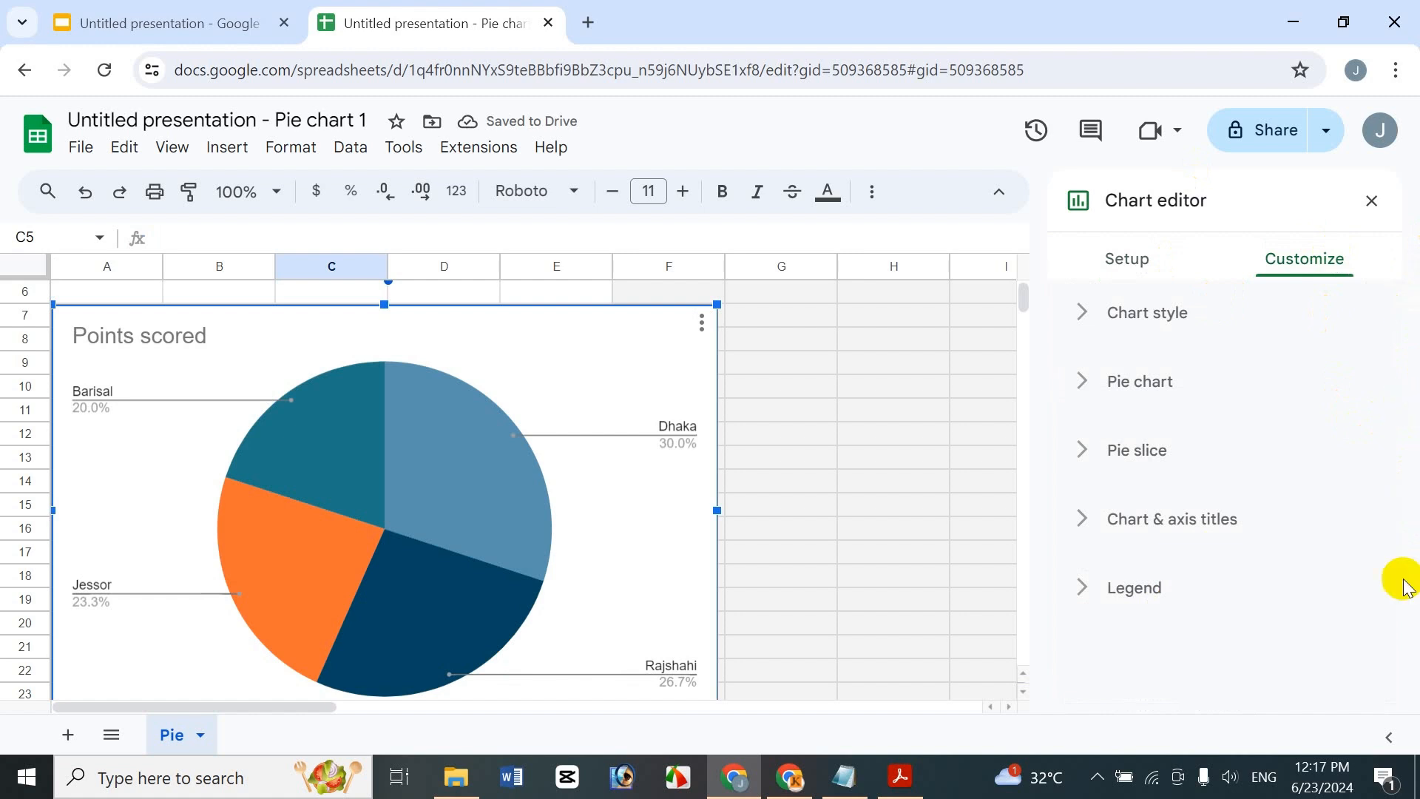
{"action": "left_click", "coordinate": [1192, 588]}
{"action": "left_click", "coordinate": [1191, 588]}
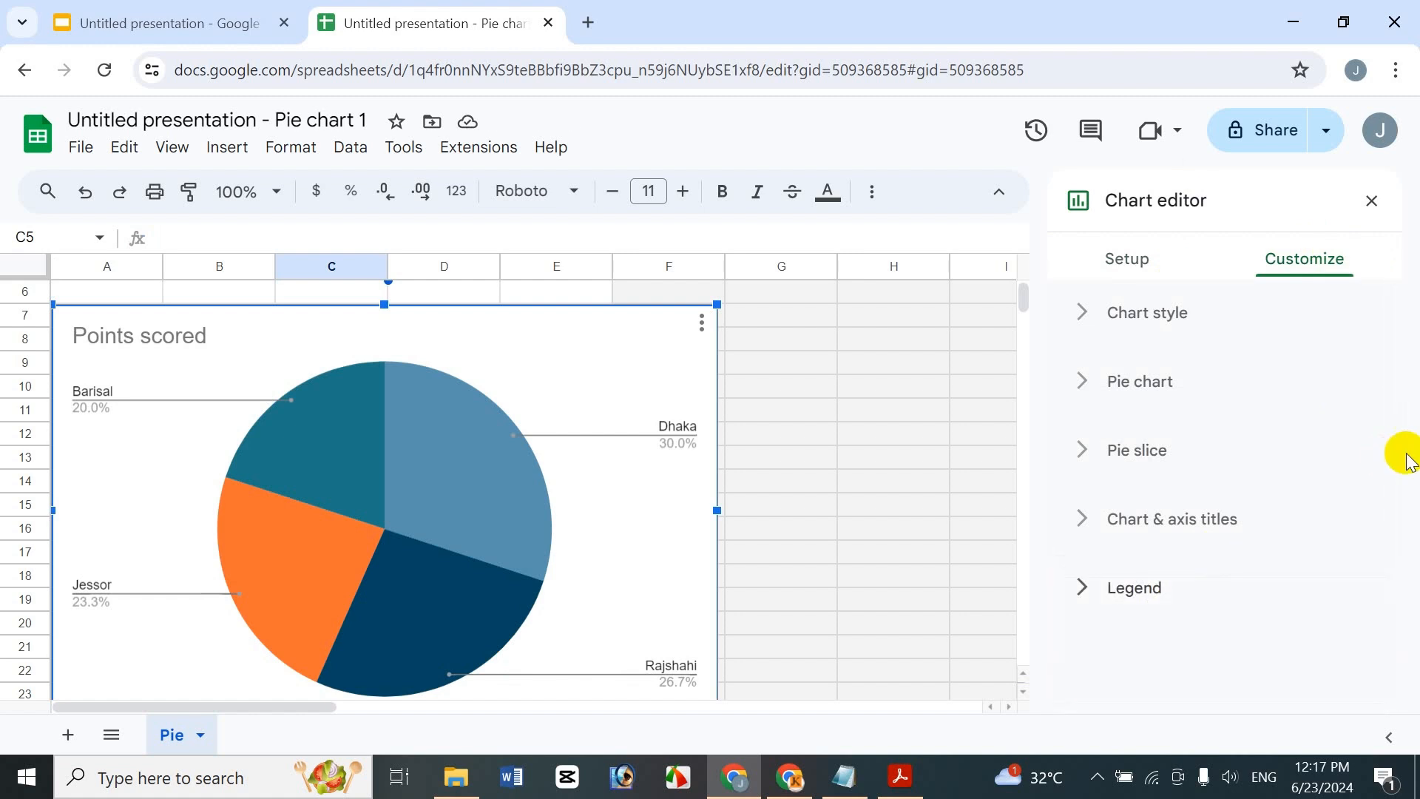
{"action": "left_click", "coordinate": [1169, 319]}
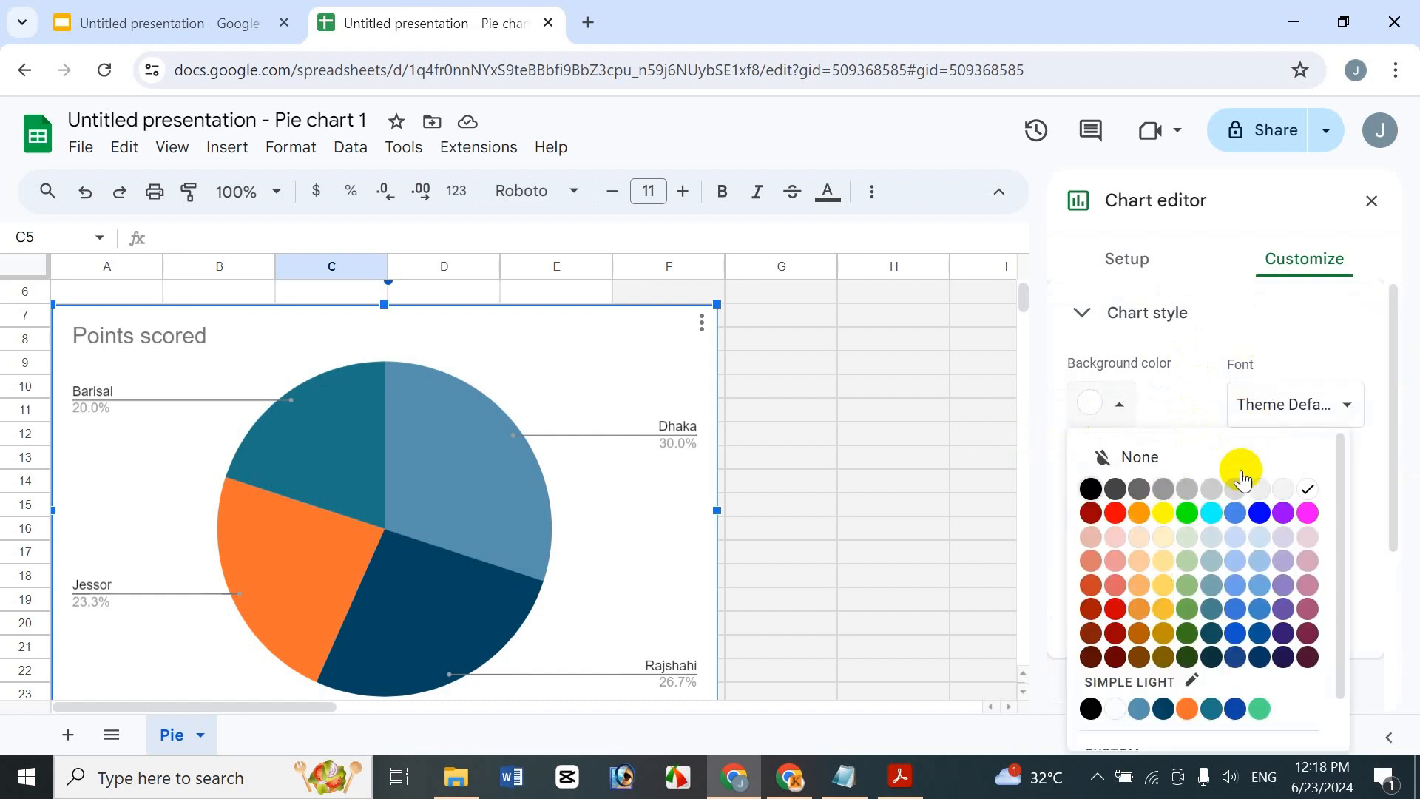
{"action": "left_click", "coordinate": [1316, 506]}
{"action": "left_click", "coordinate": [1137, 400]}
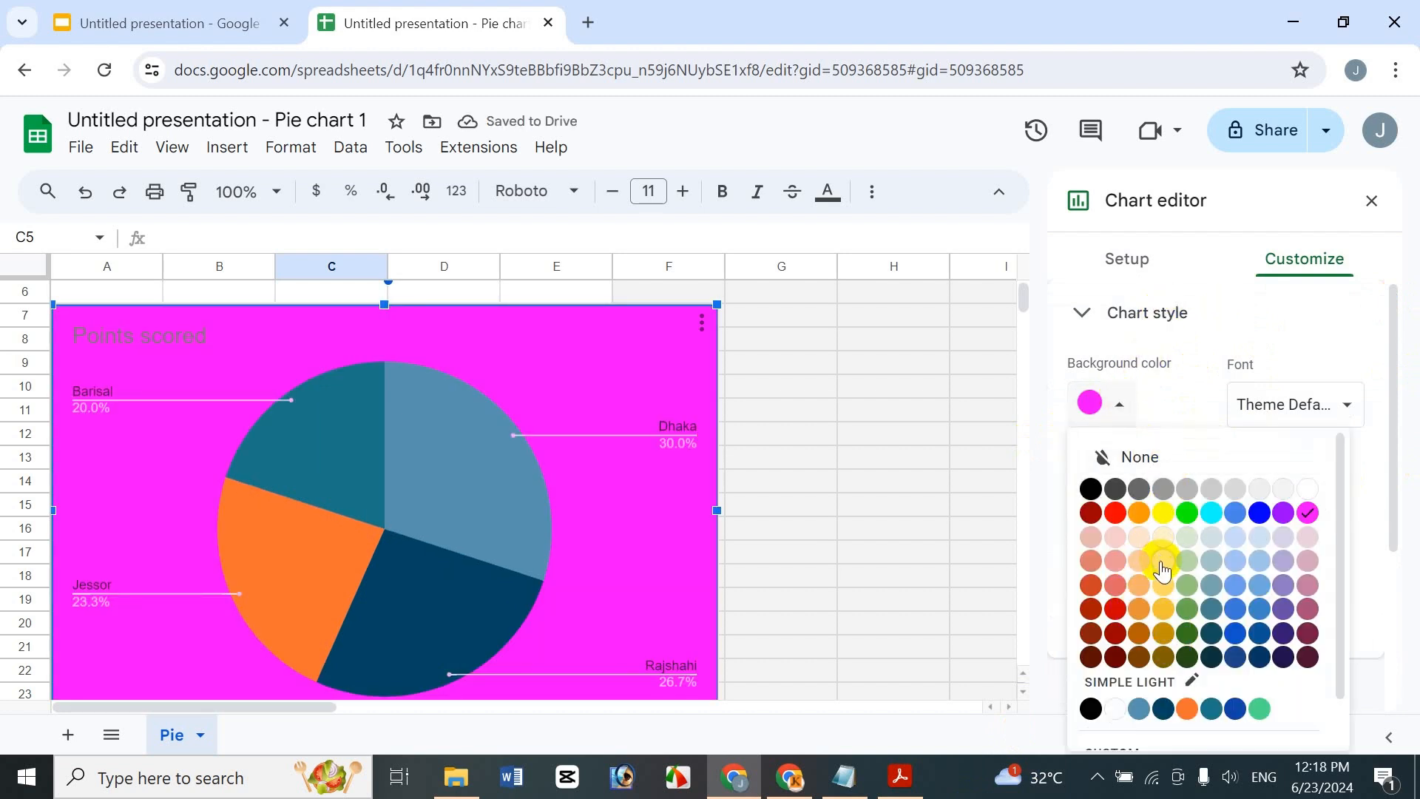
{"action": "left_click", "coordinate": [1304, 538]}
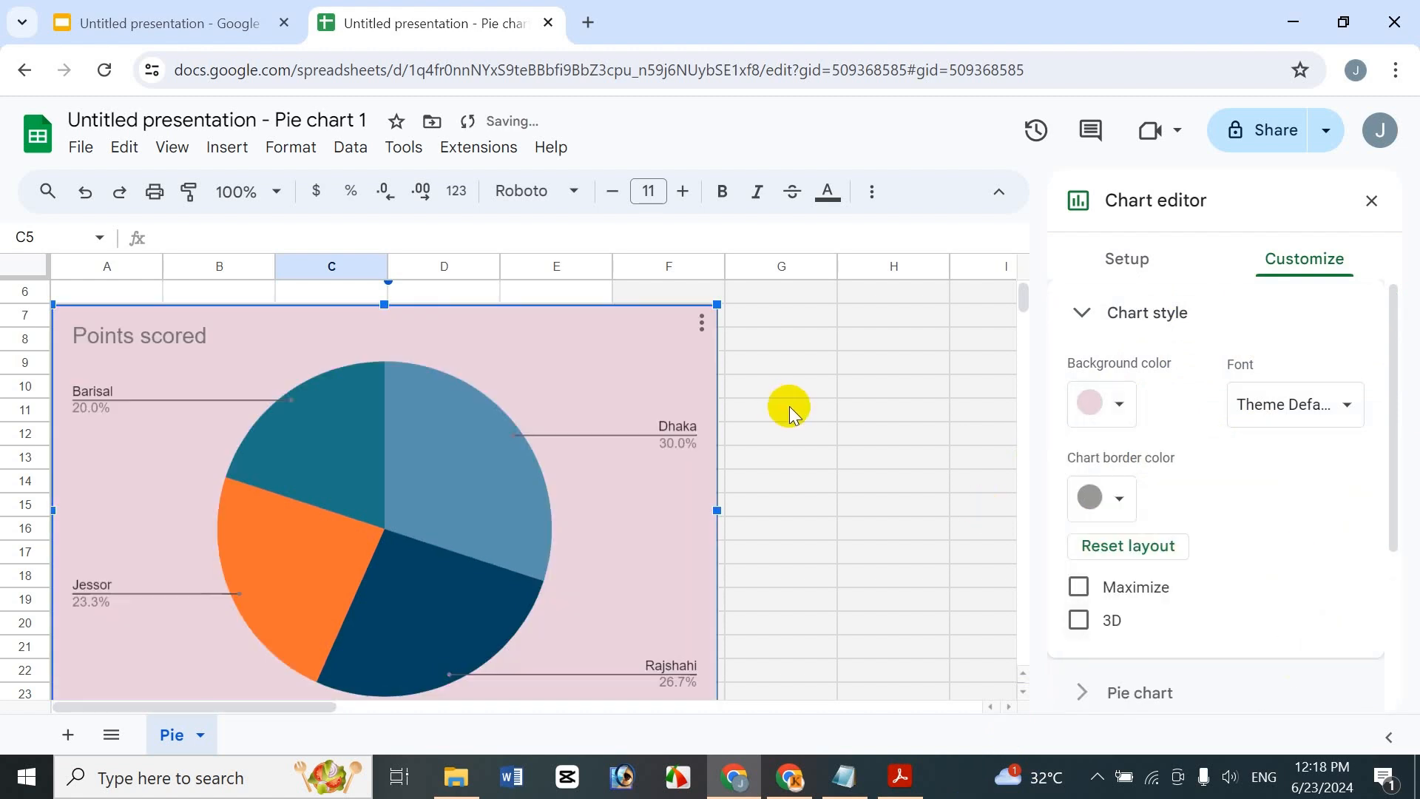
Set the chart border color to magenta and the chart font to Wide.
{"action": "left_click", "coordinate": [1100, 494]}
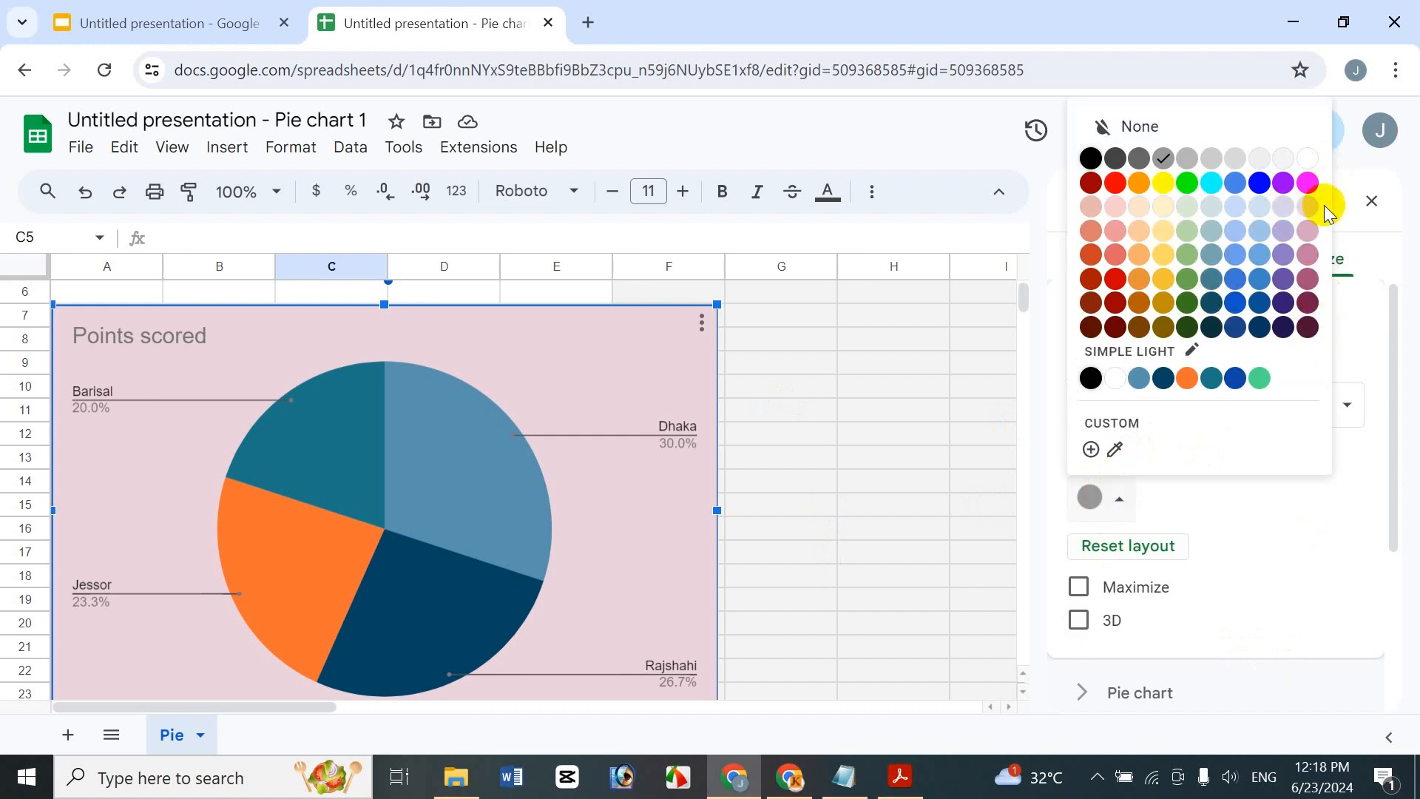
{"action": "left_click", "coordinate": [1308, 183]}
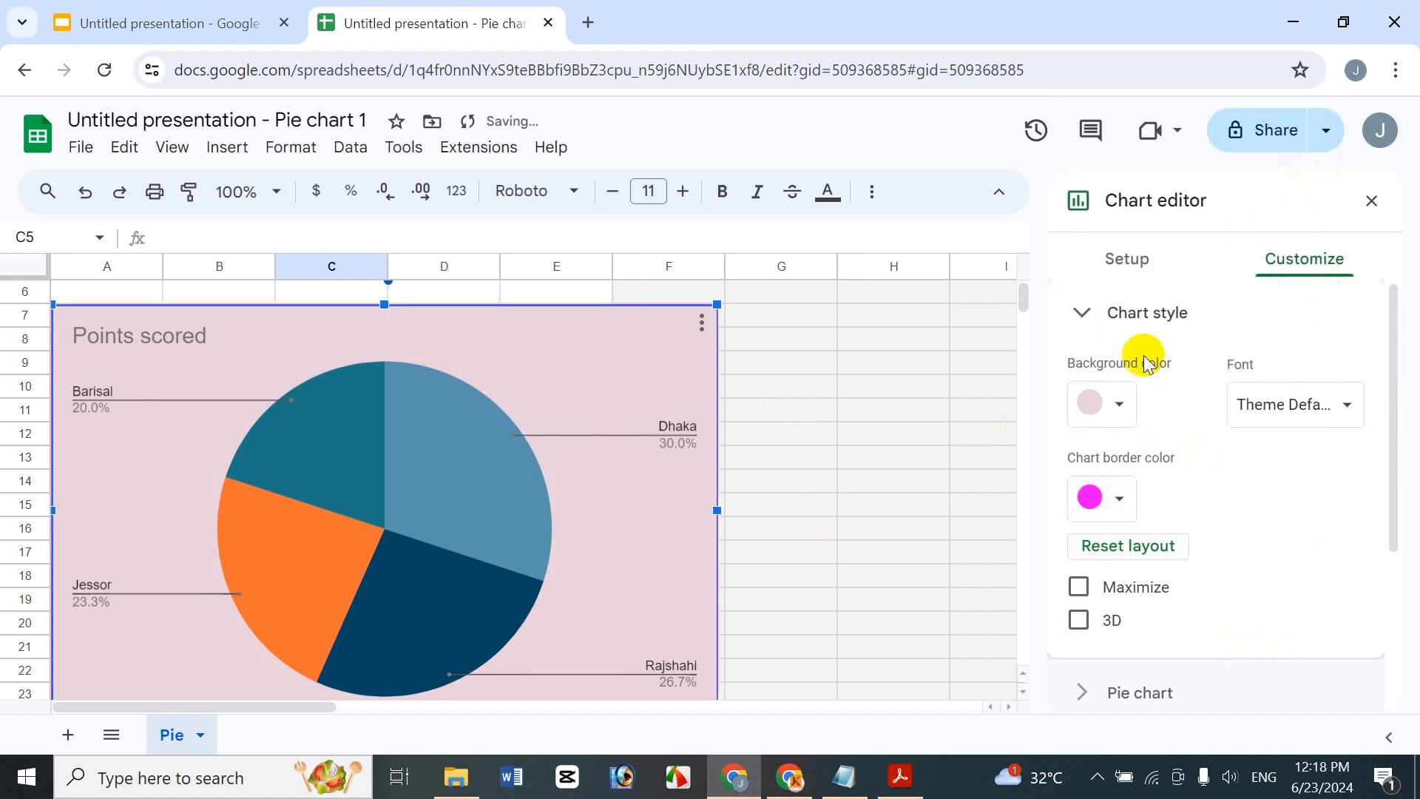
{"action": "left_click", "coordinate": [1287, 390]}
{"action": "left_click", "coordinate": [1330, 559]}
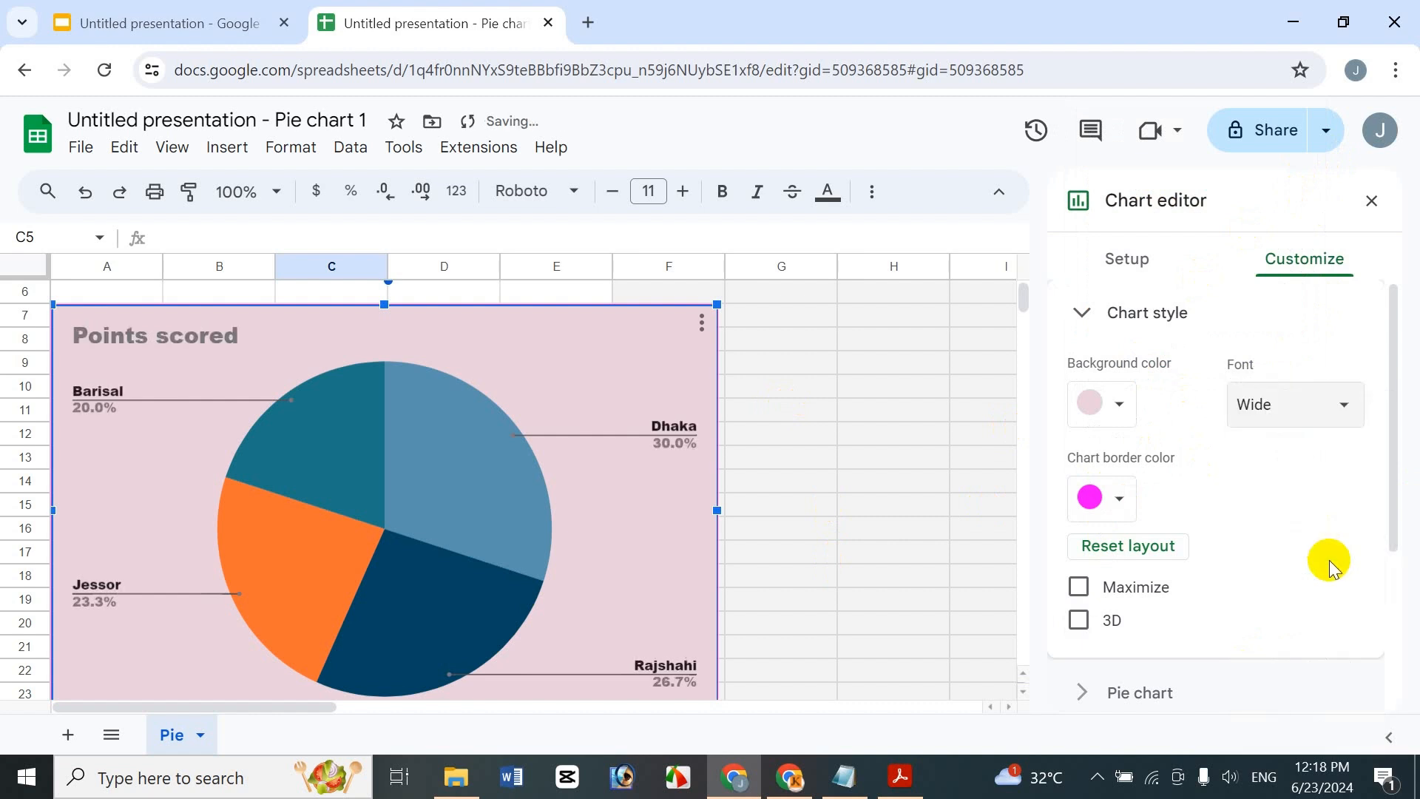
Try donut hole sizes of 25%, 50% and 75% on the pie chart and set it back to 0%.
{"action": "left_click_drag", "start_coordinate": [1394, 492], "coordinate": [1388, 606]}
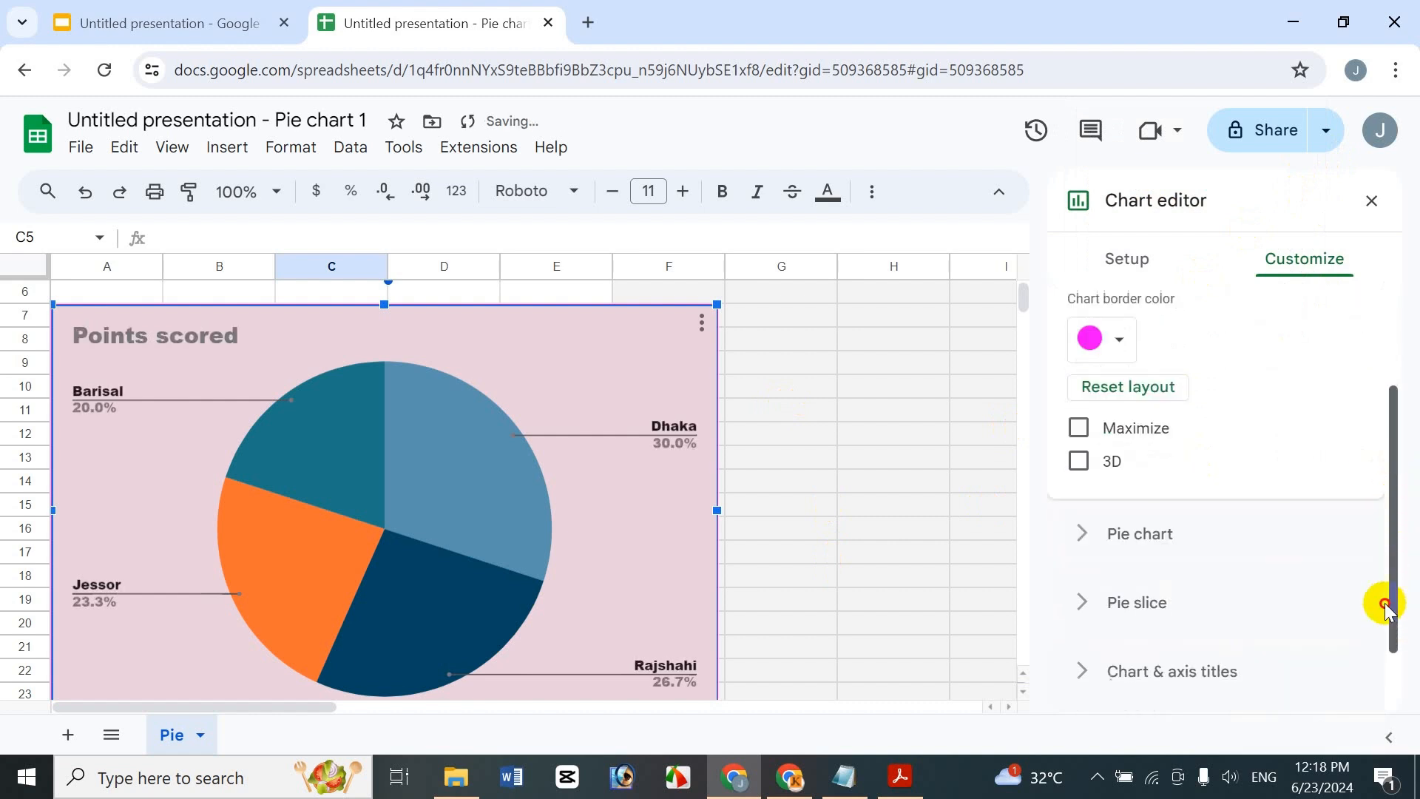
{"action": "left_click", "coordinate": [1220, 453]}
{"action": "scroll", "coordinate": [1232, 458], "scroll_direction": "down", "scroll_amount": 3}
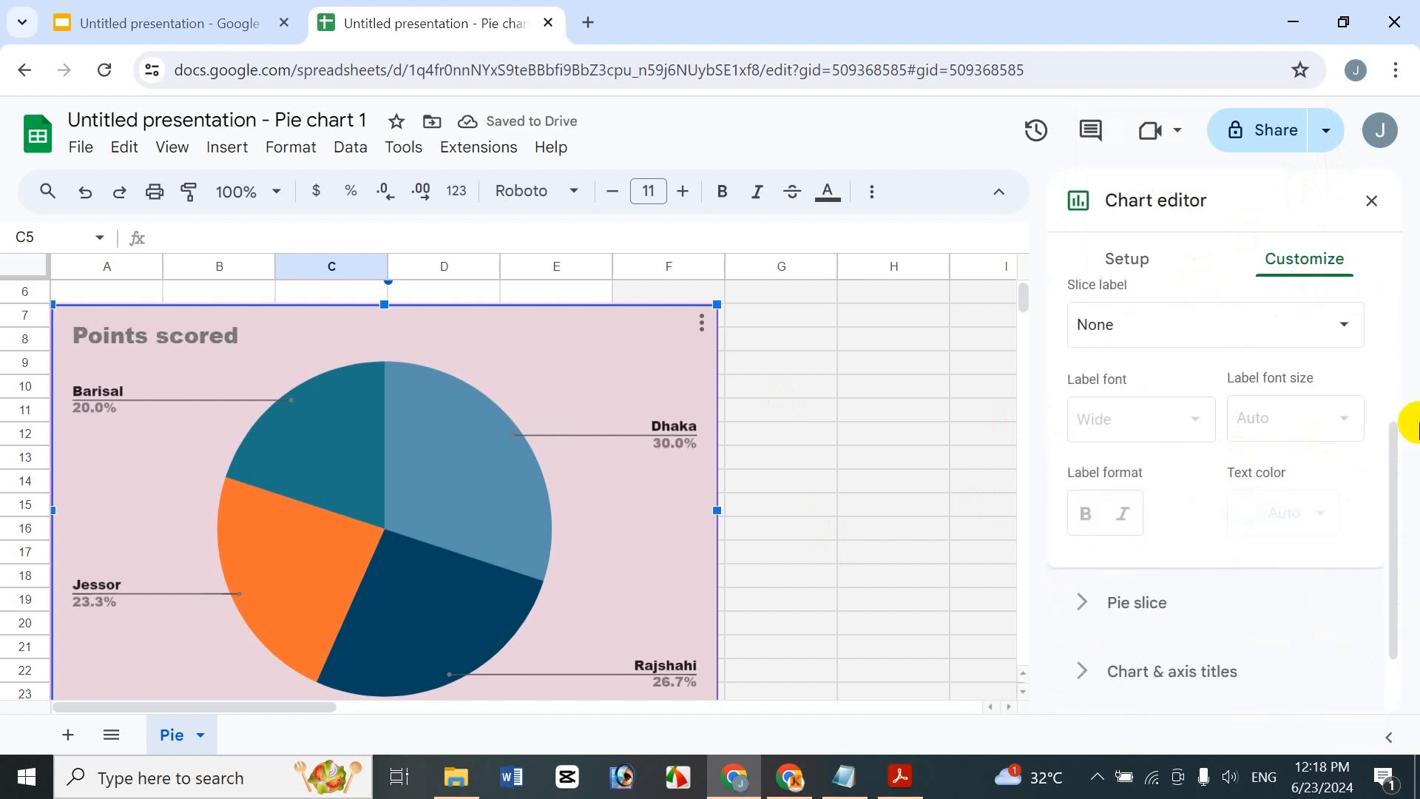
{"action": "left_click_drag", "start_coordinate": [1389, 469], "coordinate": [1406, 332]}
{"action": "left_click", "coordinate": [1147, 373]}
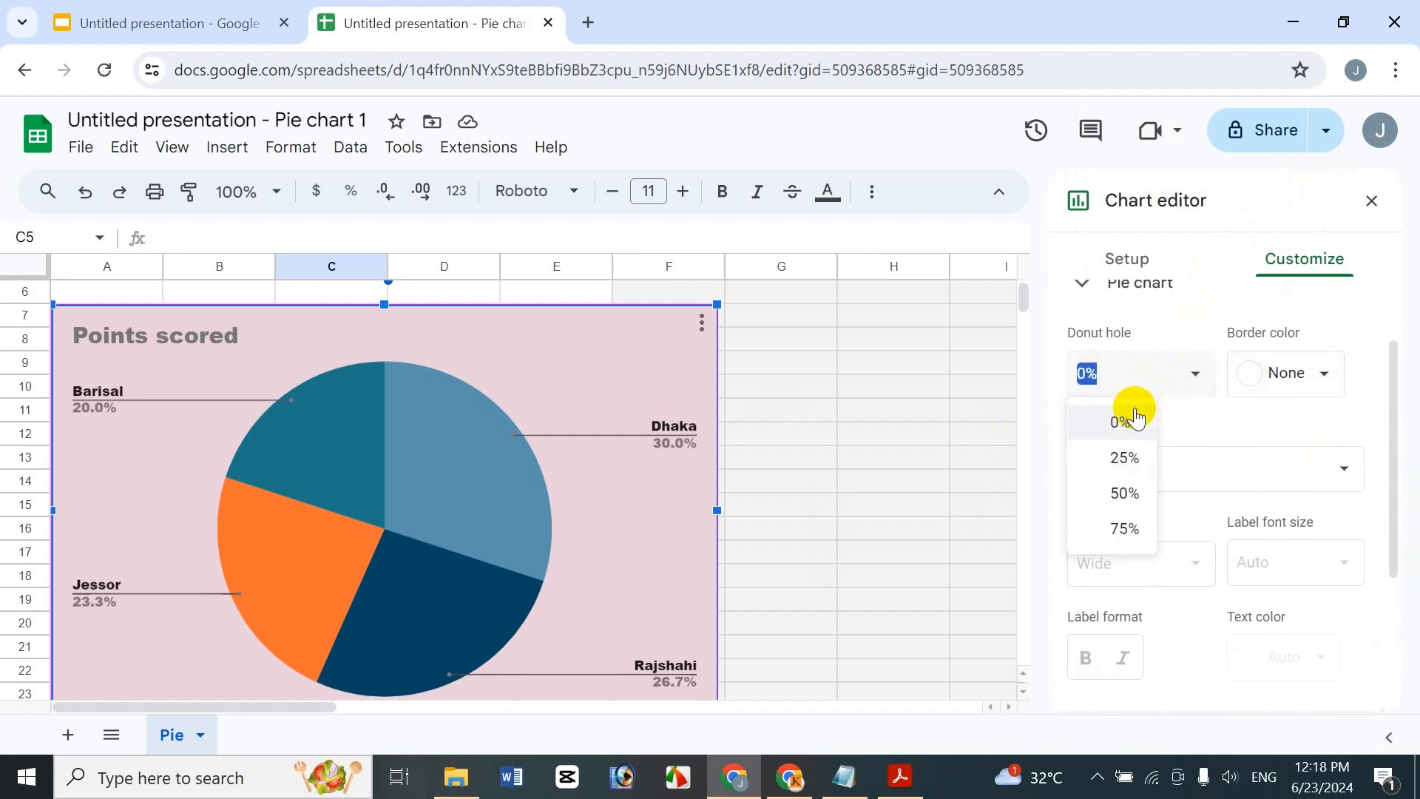
{"action": "left_click", "coordinate": [1136, 453]}
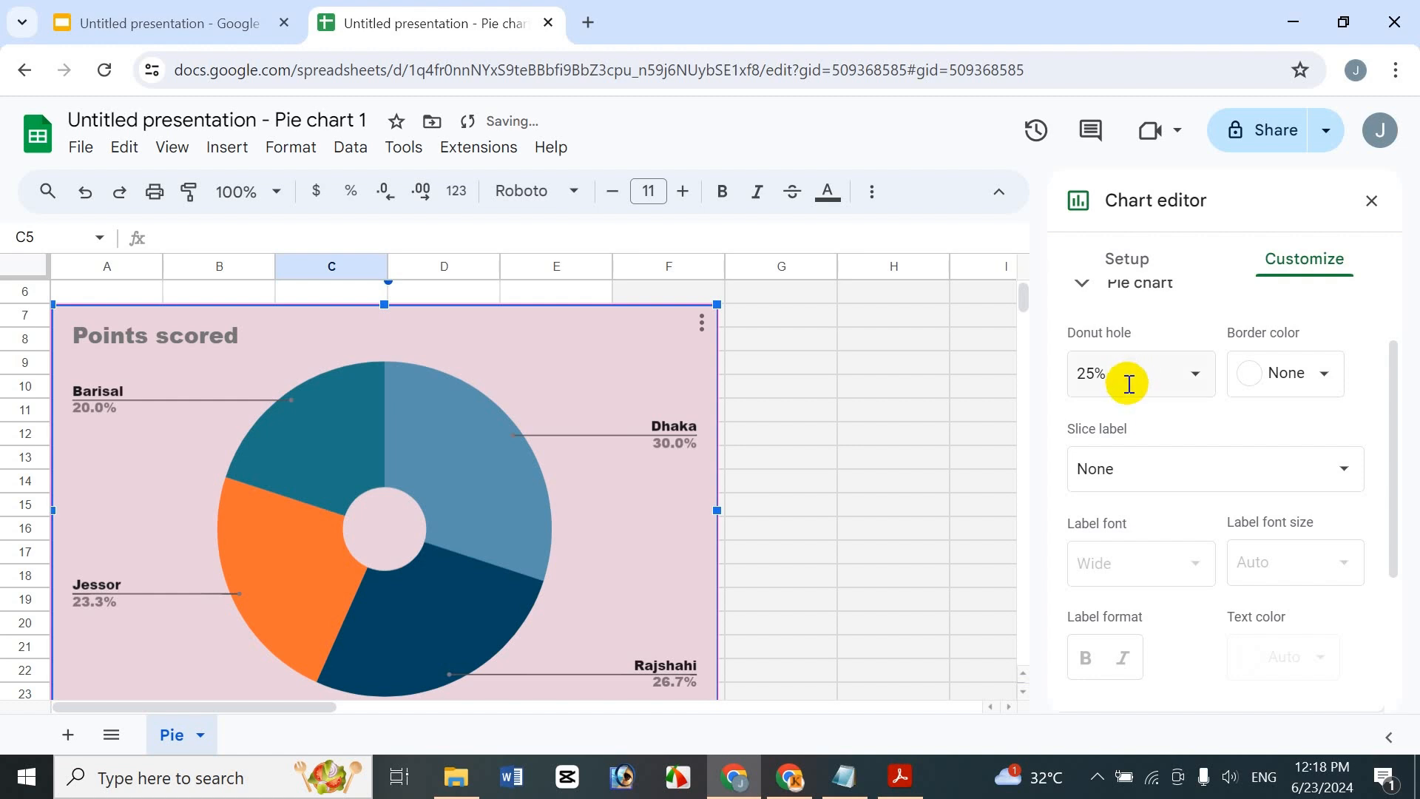
{"action": "left_click", "coordinate": [1193, 374]}
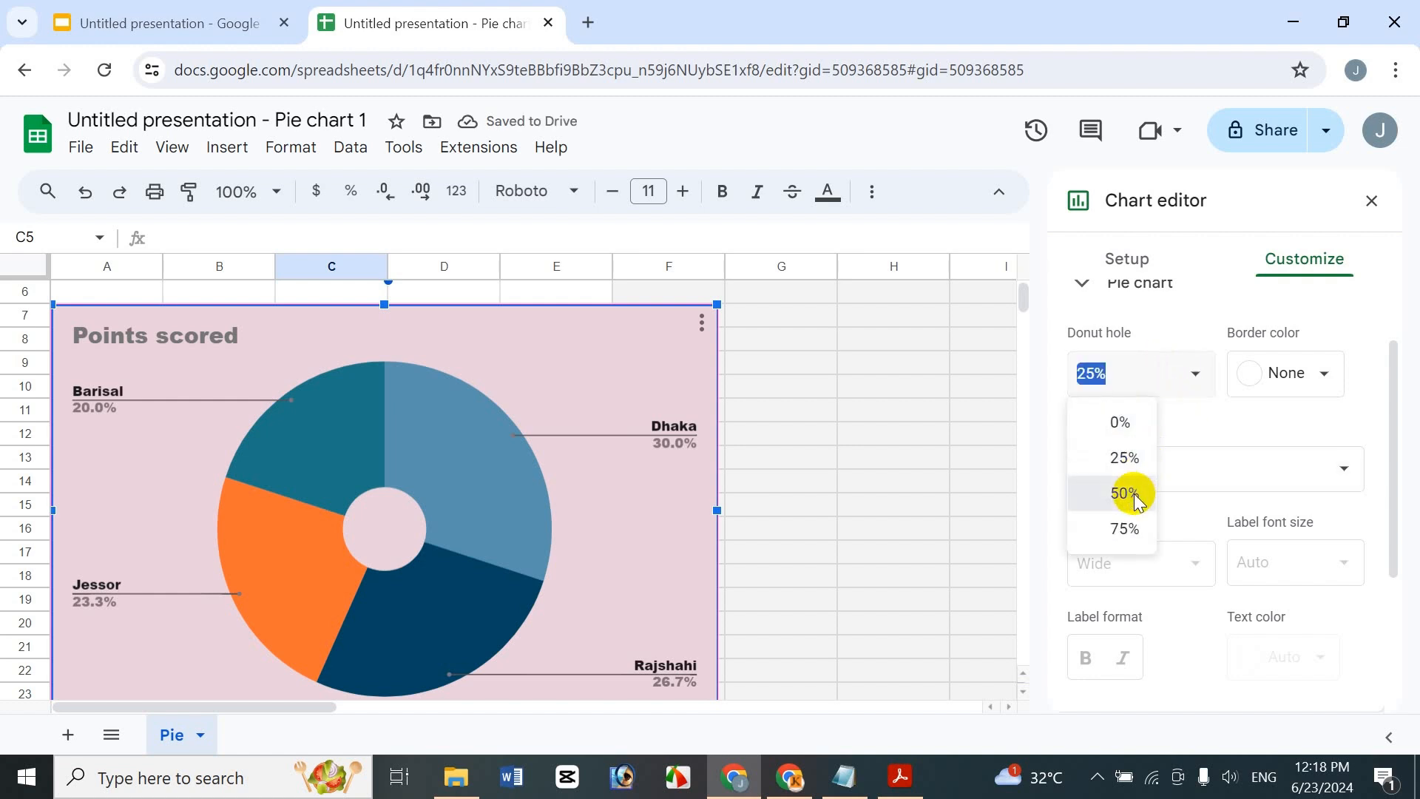
{"action": "left_click", "coordinate": [1136, 499]}
{"action": "left_click", "coordinate": [1202, 375]}
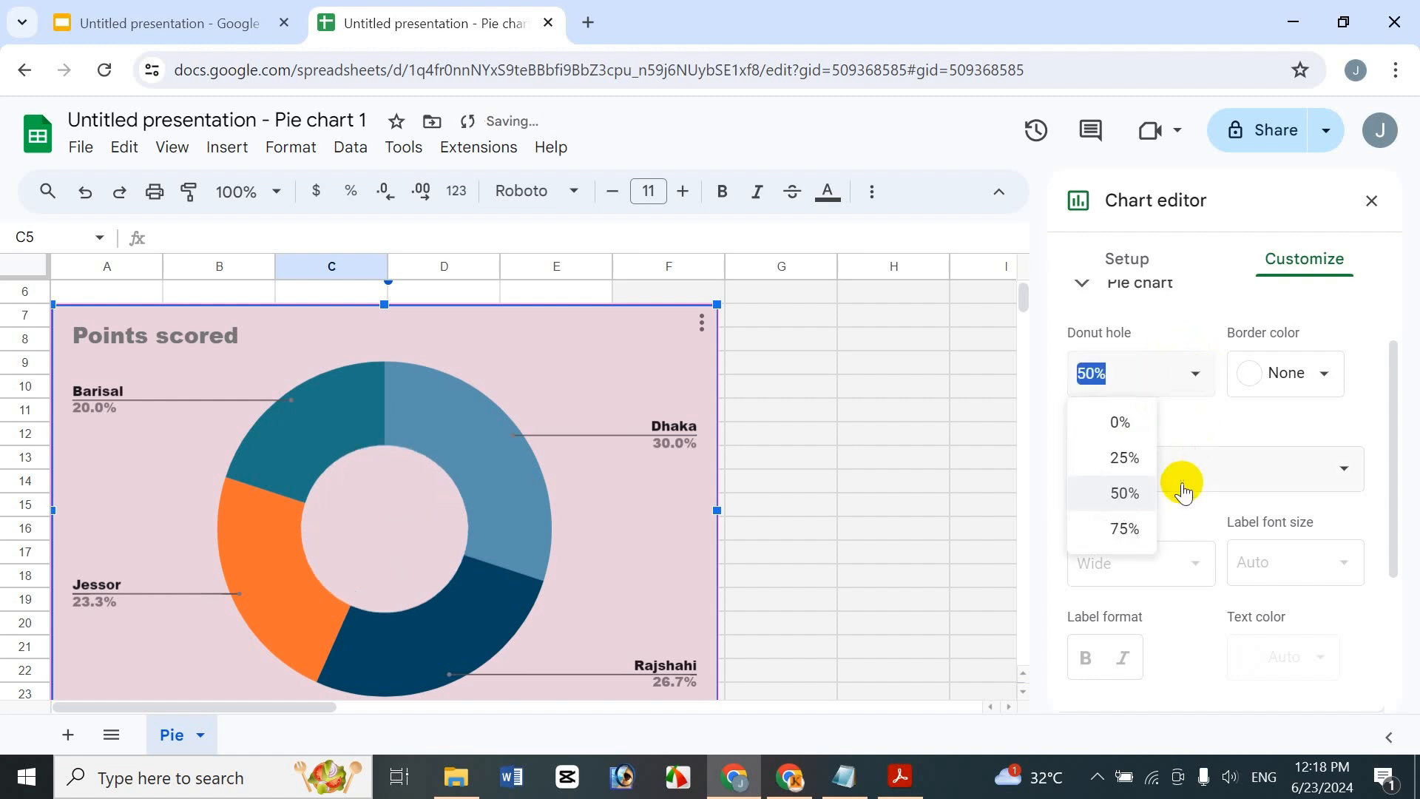
{"action": "left_click", "coordinate": [1124, 530]}
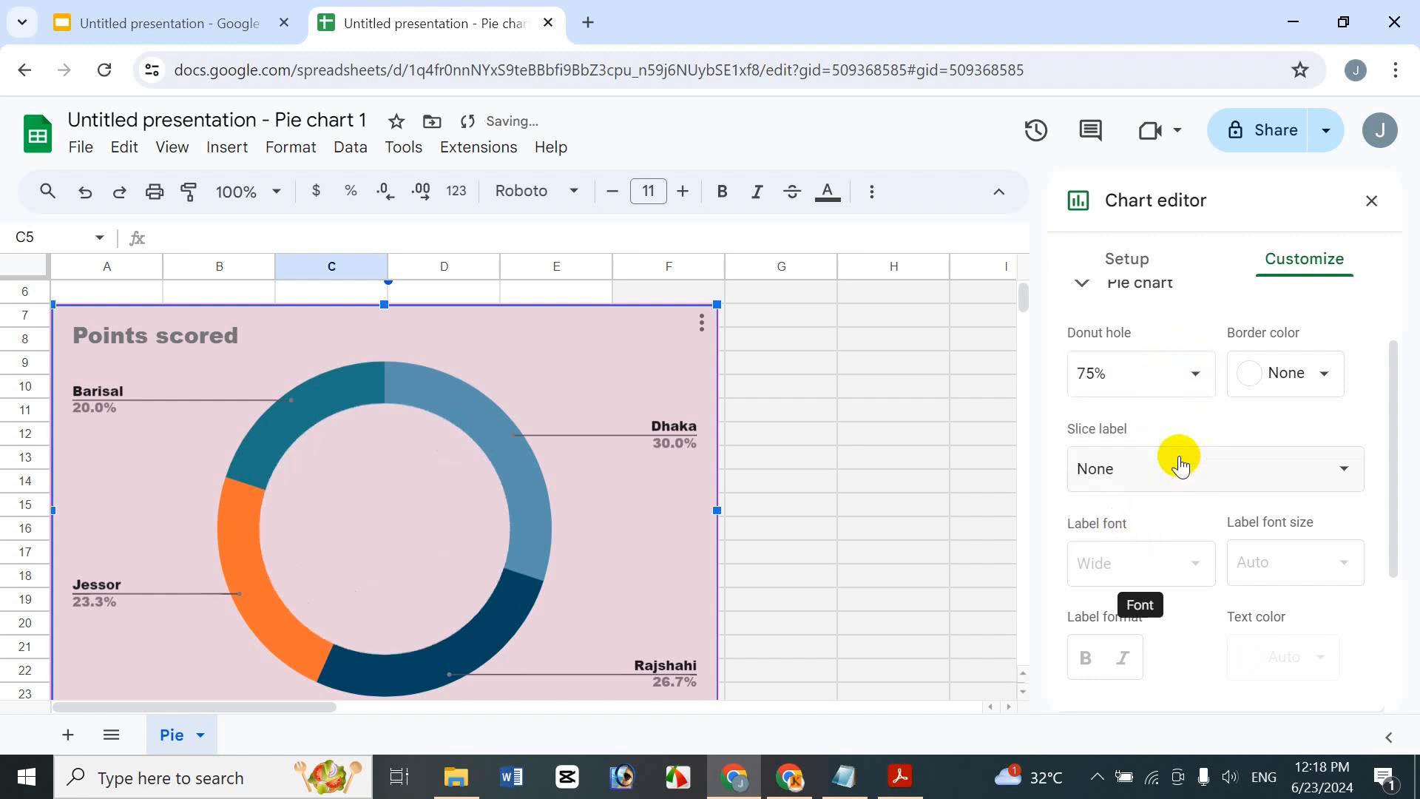
{"action": "left_click", "coordinate": [1197, 379]}
{"action": "left_click", "coordinate": [1120, 405]}
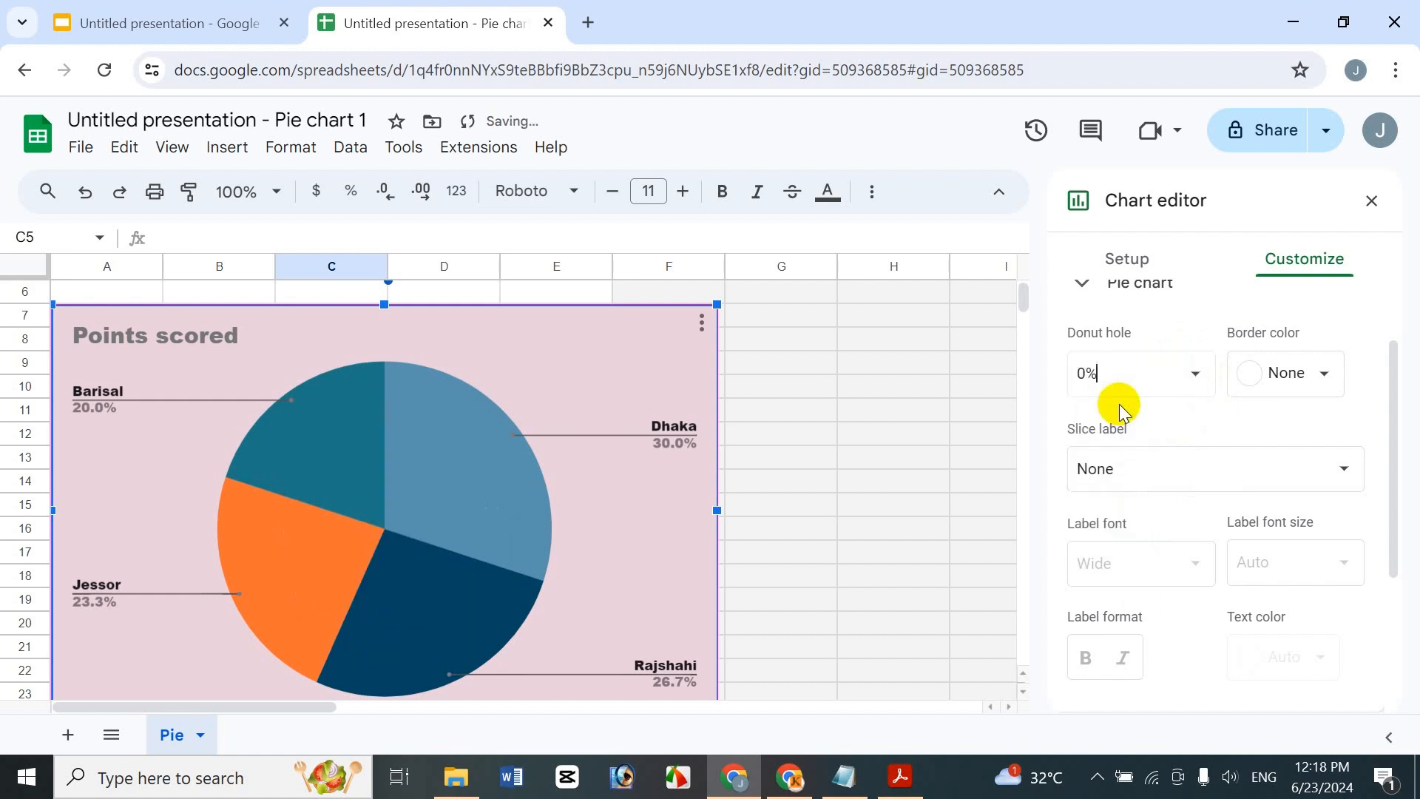
Set the border color of the pie slices to black.
{"action": "left_click", "coordinate": [1309, 373]}
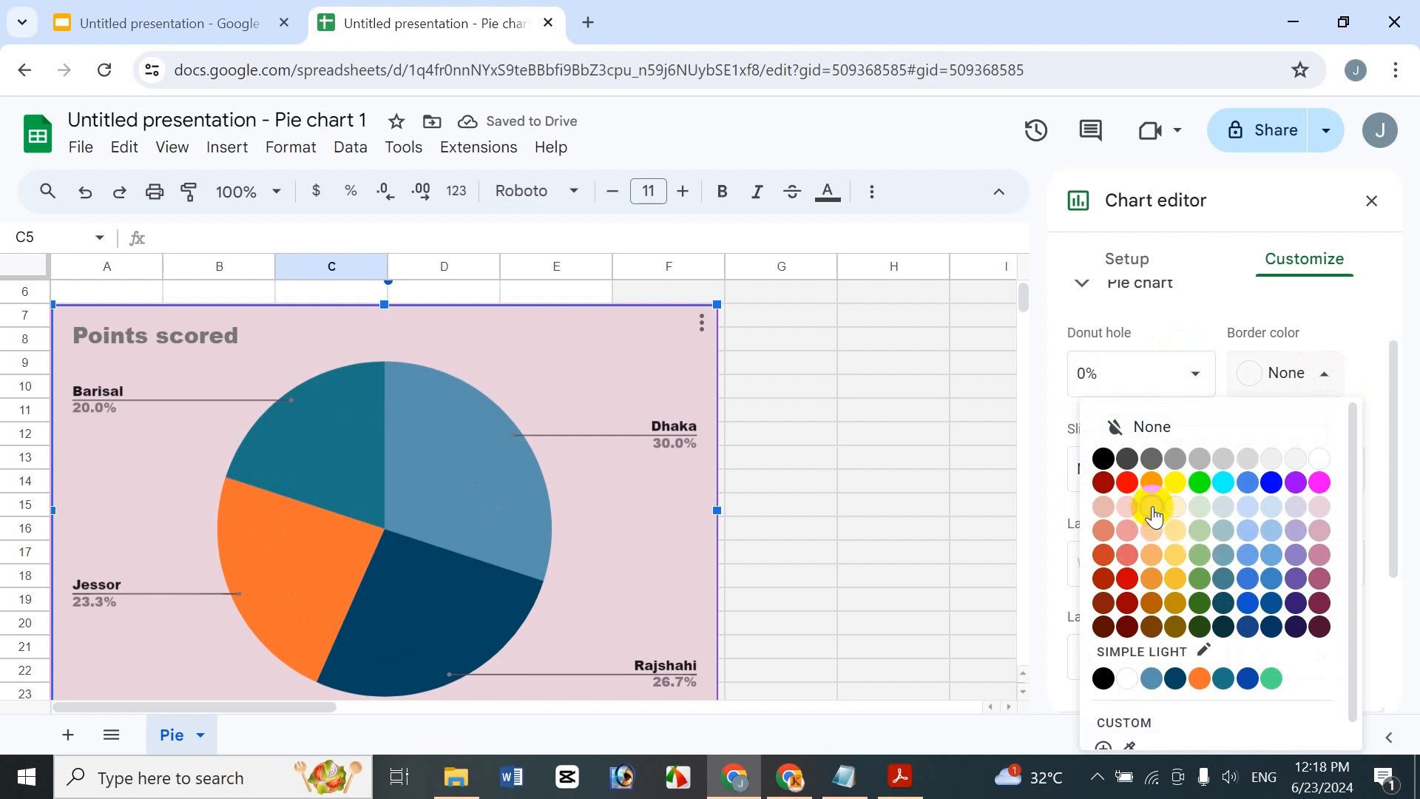
{"action": "left_click", "coordinate": [1321, 485]}
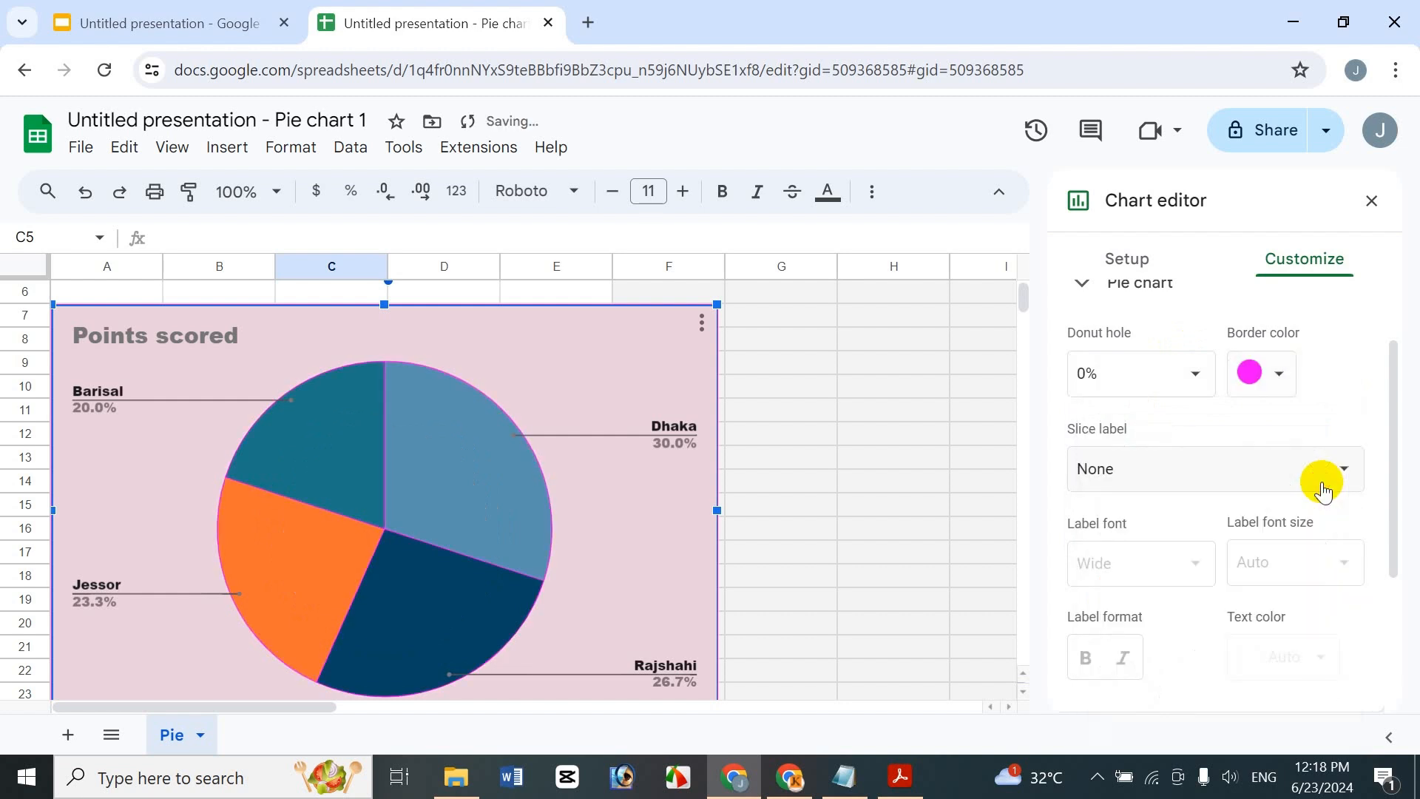
{"action": "left_click", "coordinate": [1272, 381]}
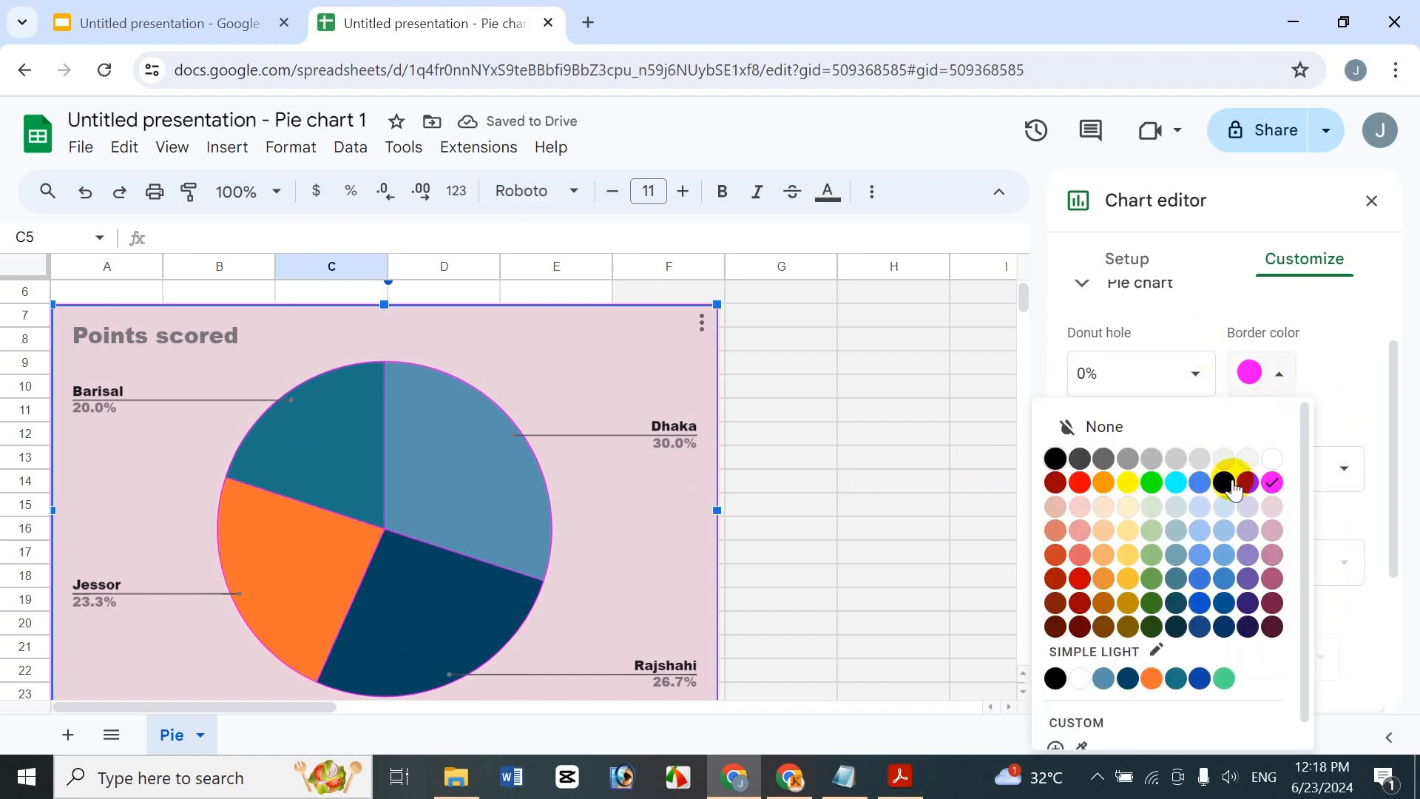
{"action": "left_click", "coordinate": [1057, 460]}
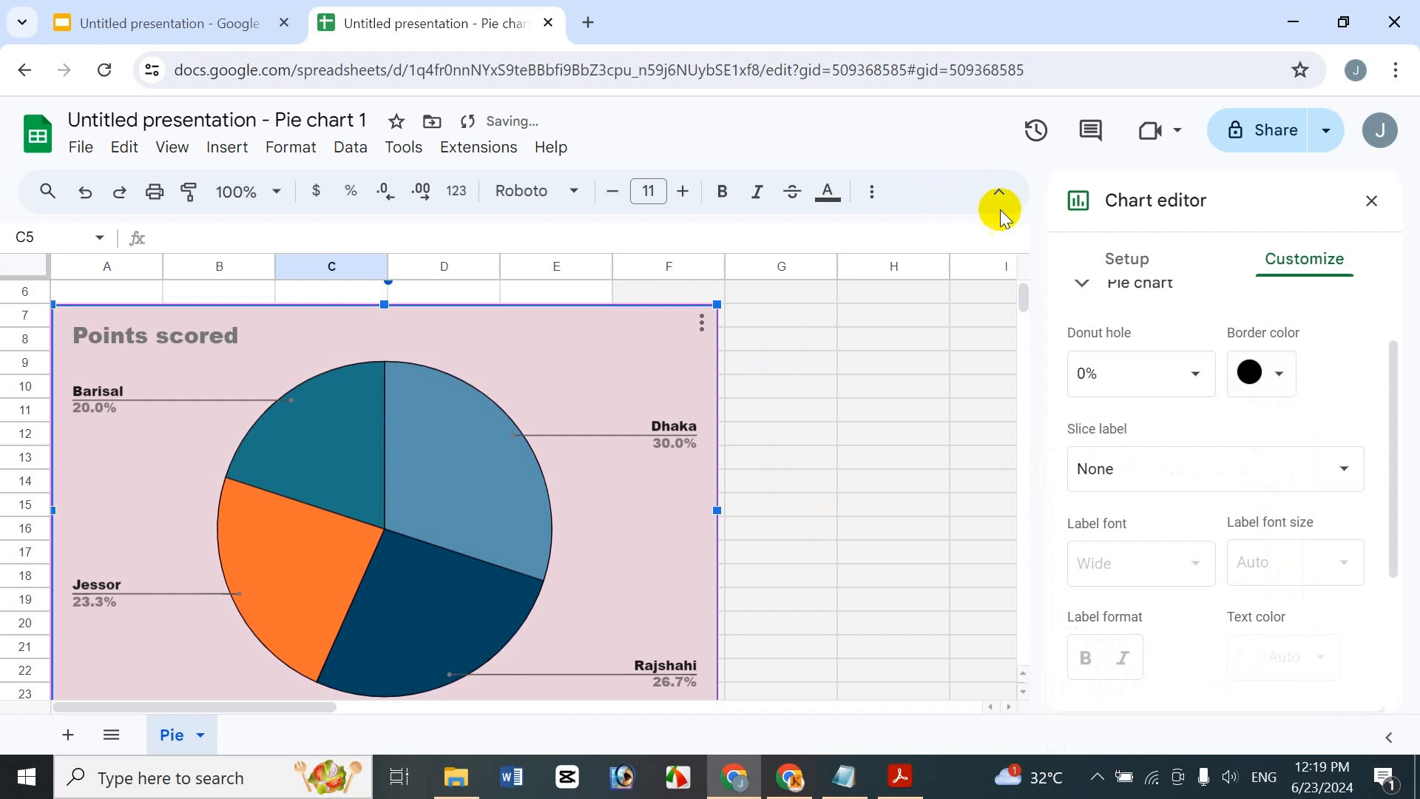
Set the slice label of the pie chart to Percentage.
{"action": "left_click", "coordinate": [1268, 448]}
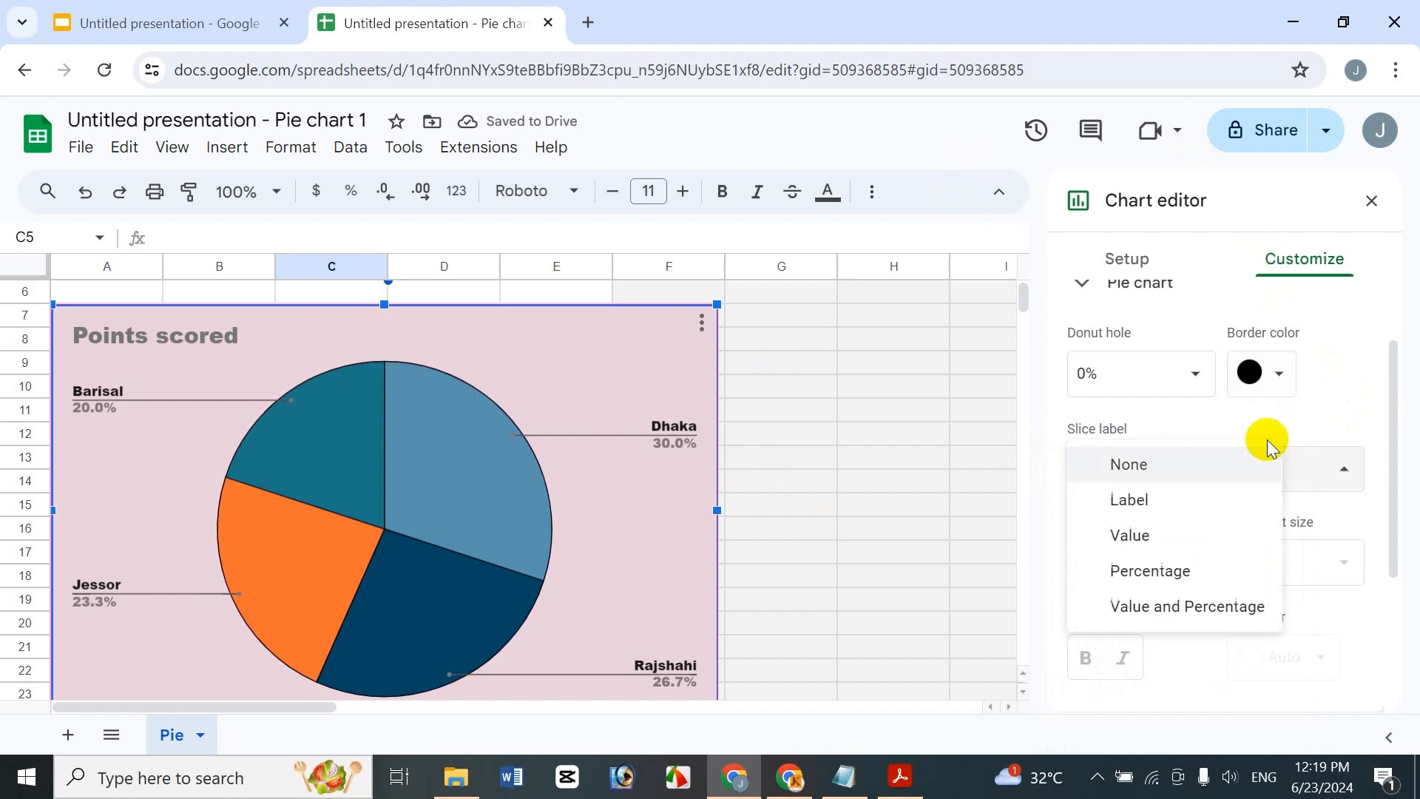
{"action": "left_click", "coordinate": [1145, 534]}
{"action": "left_click", "coordinate": [1165, 492]}
{"action": "left_click", "coordinate": [1127, 522]}
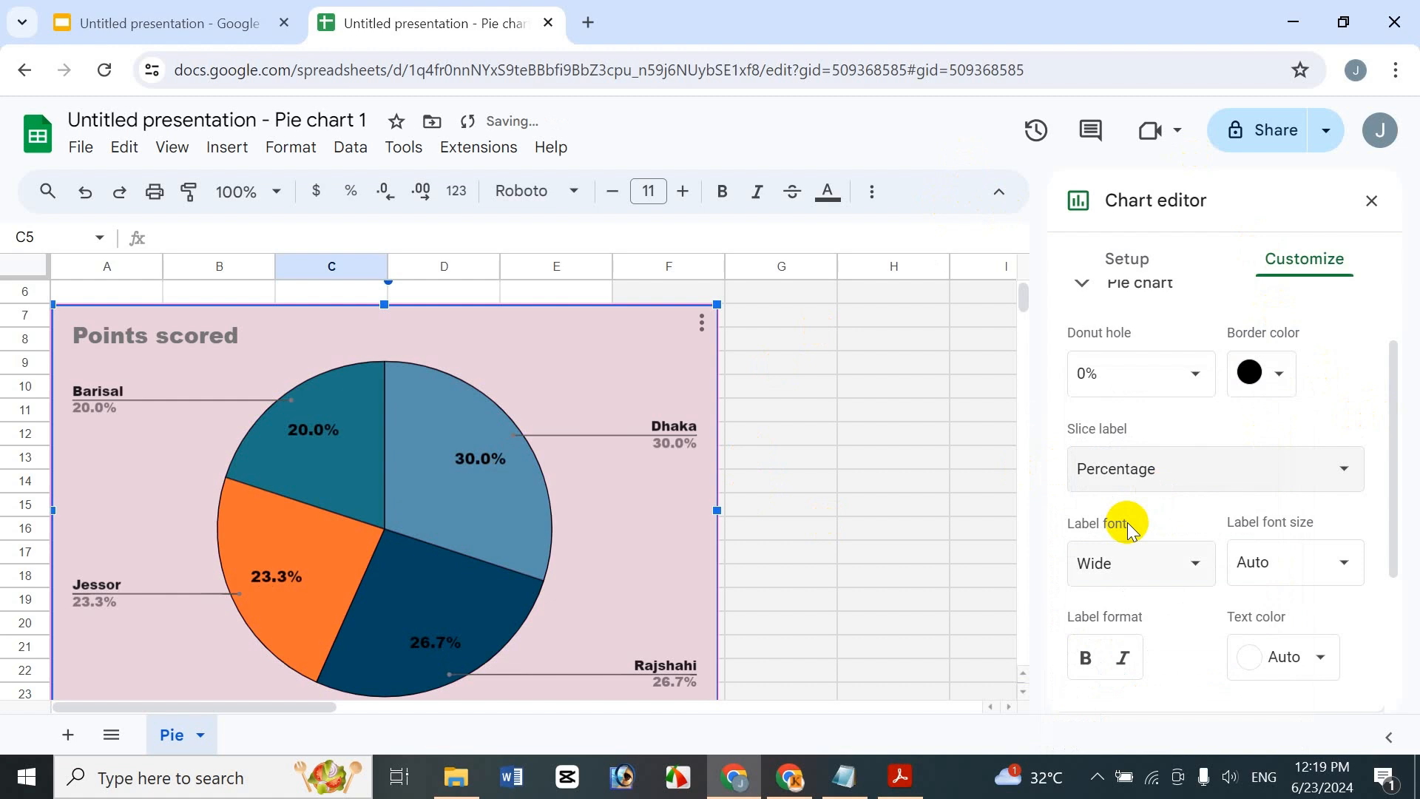
{"action": "left_click", "coordinate": [1140, 466]}
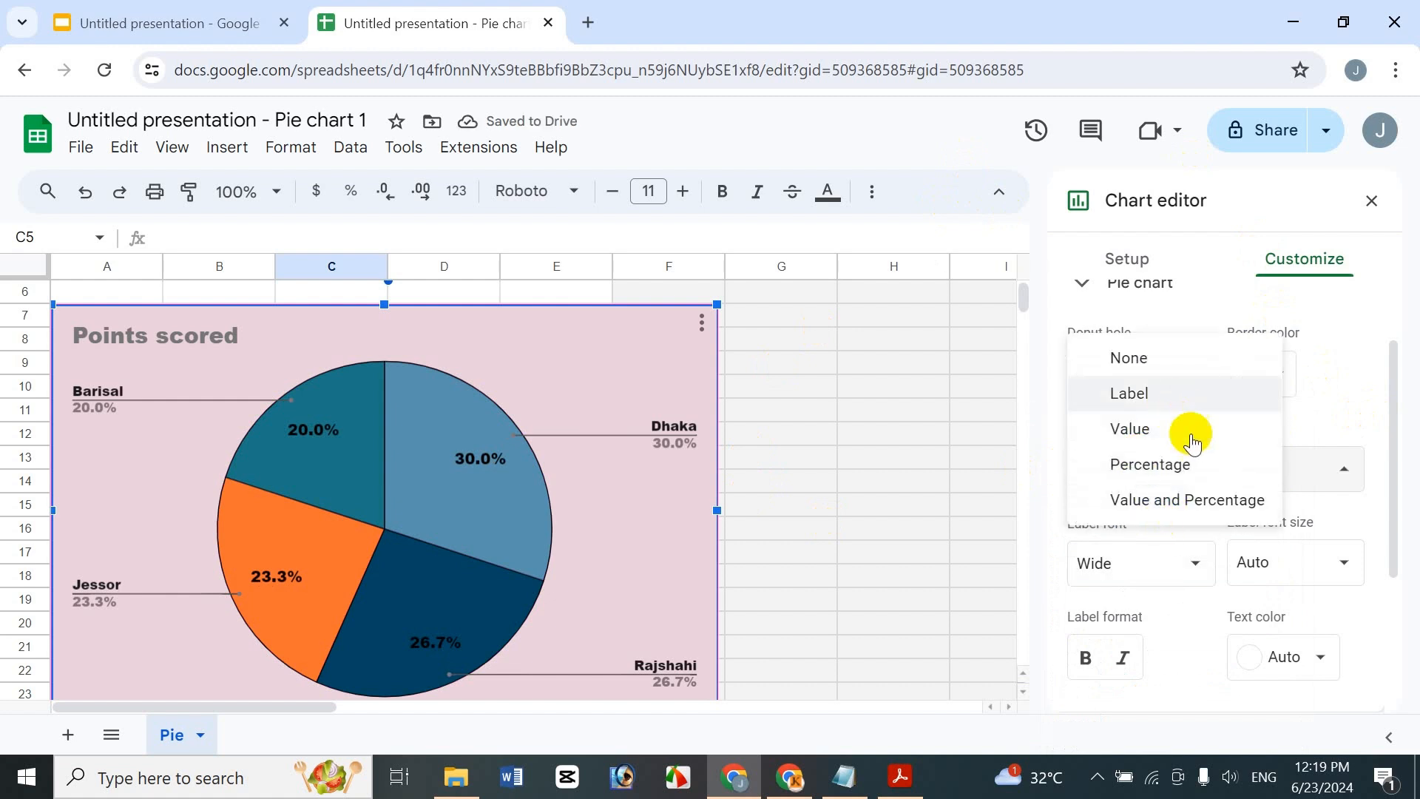
{"action": "left_click", "coordinate": [1397, 442]}
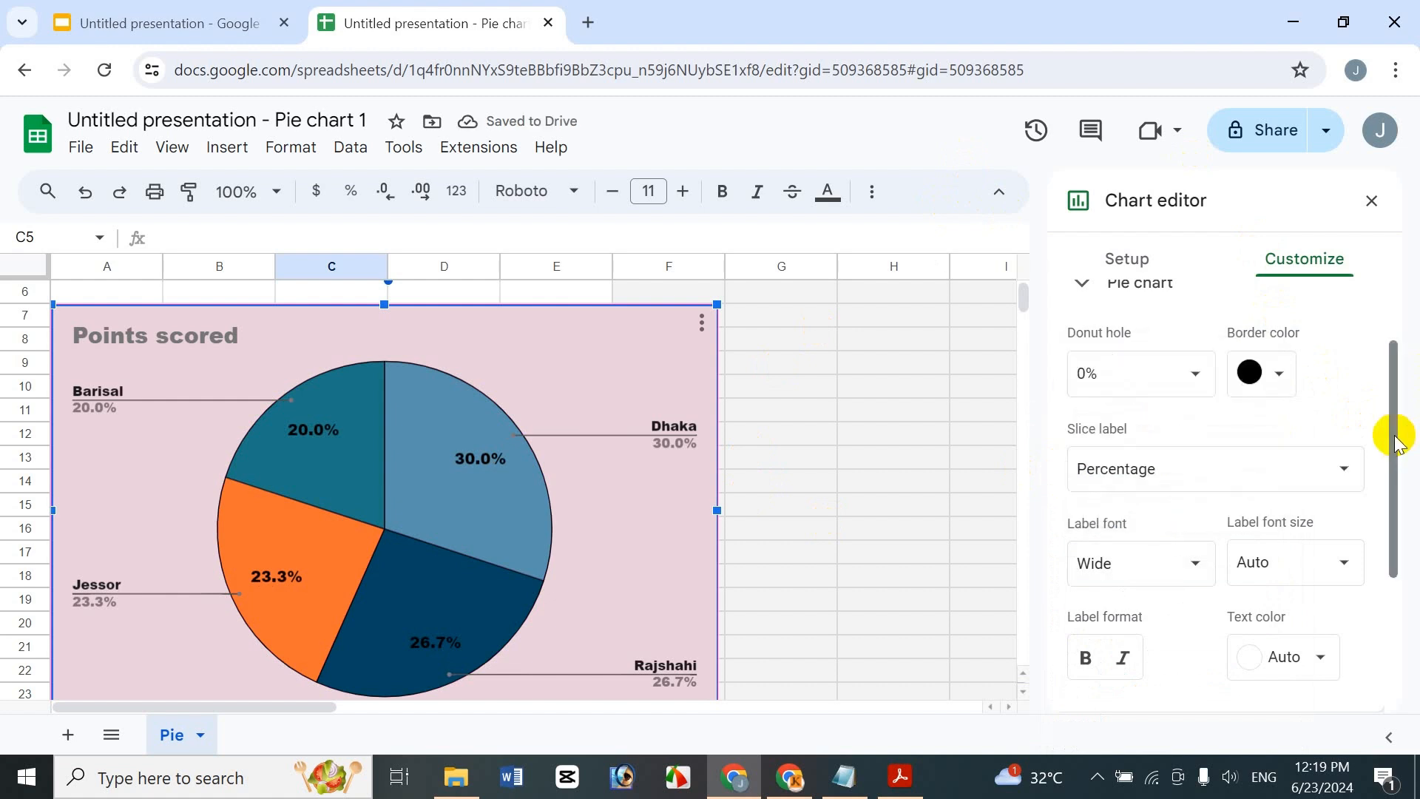
Set the slice label font size to 20, keeping the Wide label font.
{"action": "left_click_drag", "start_coordinate": [1397, 442], "coordinate": [1395, 577]}
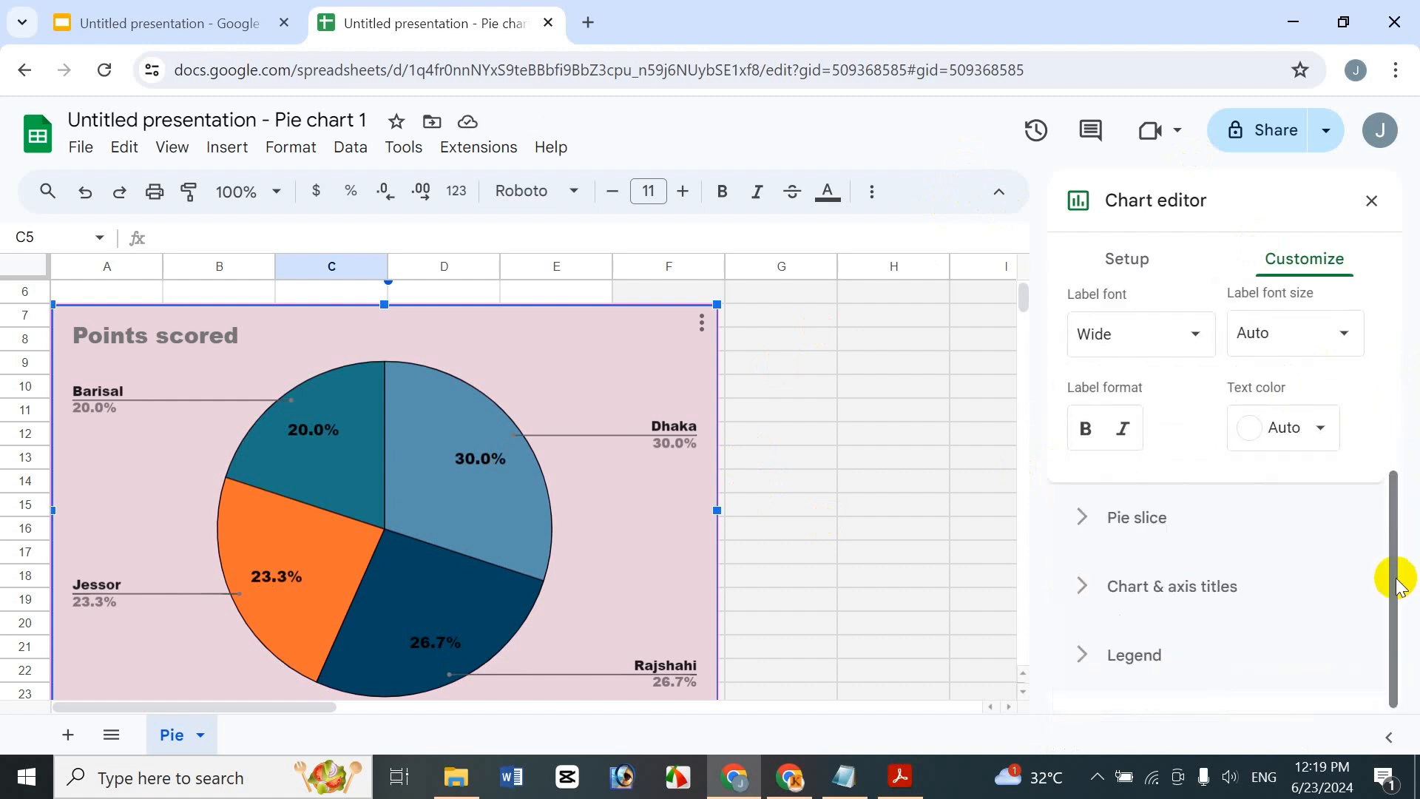
{"action": "left_click", "coordinate": [1186, 335]}
{"action": "left_click", "coordinate": [1346, 343]}
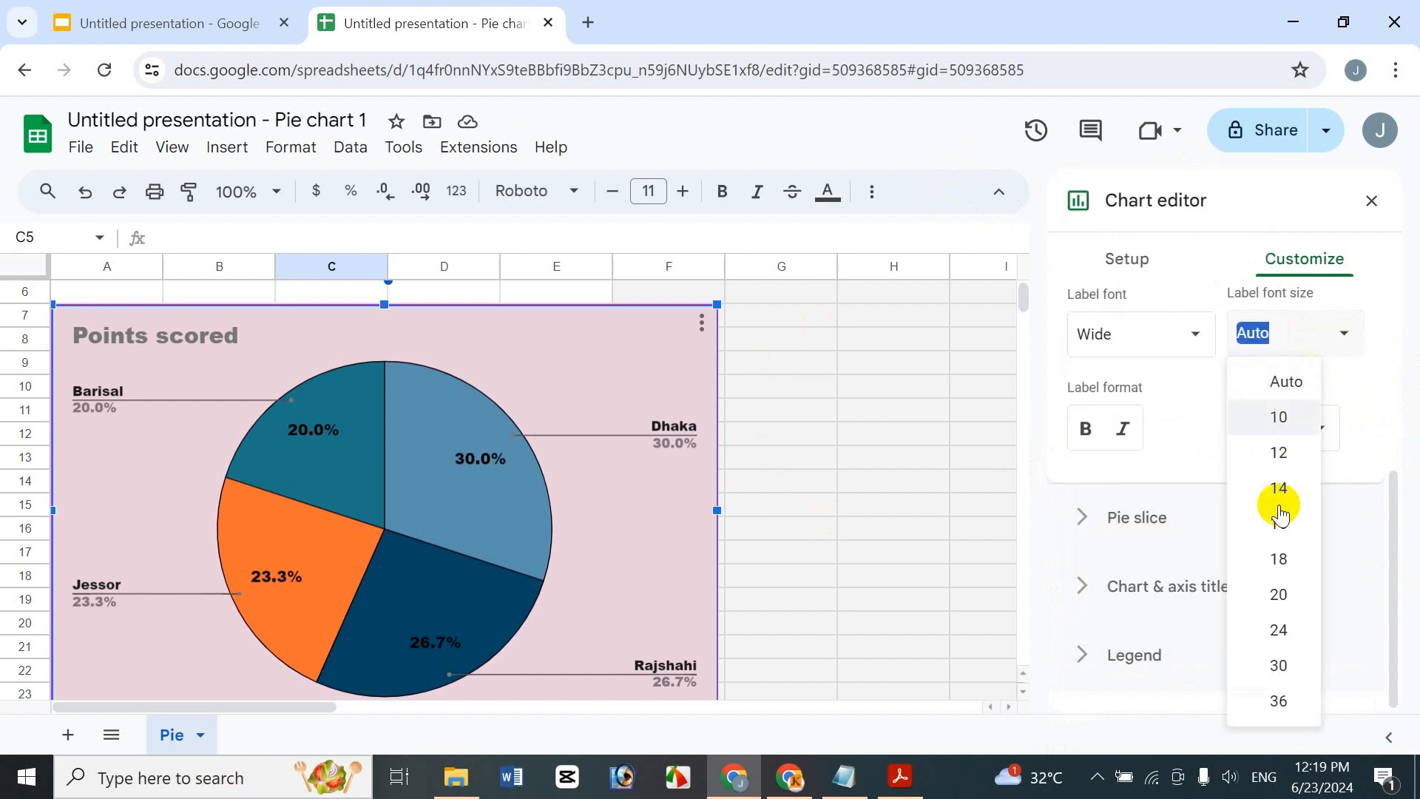
{"action": "left_click", "coordinate": [1281, 444]}
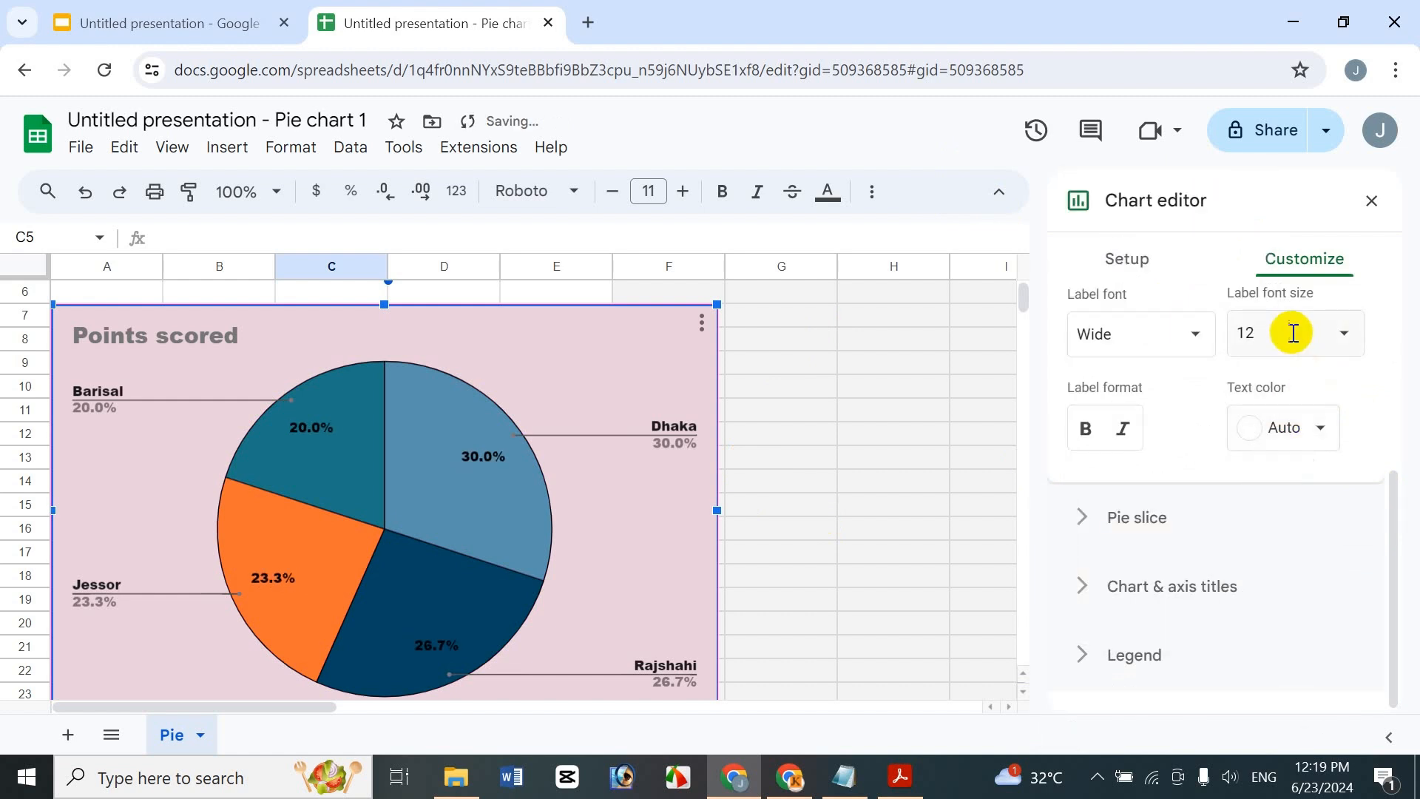
{"action": "left_click", "coordinate": [1306, 326]}
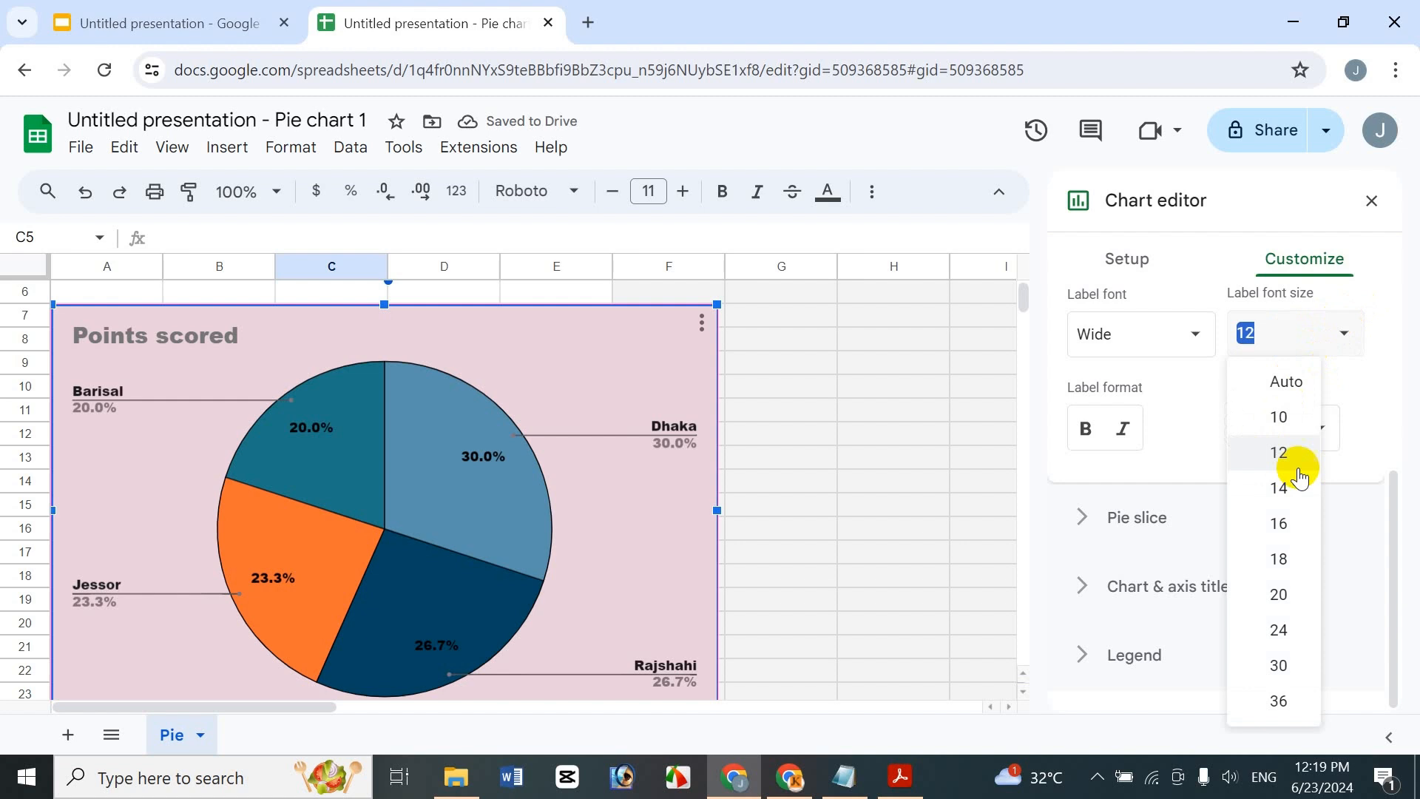
{"action": "left_click", "coordinate": [1268, 579]}
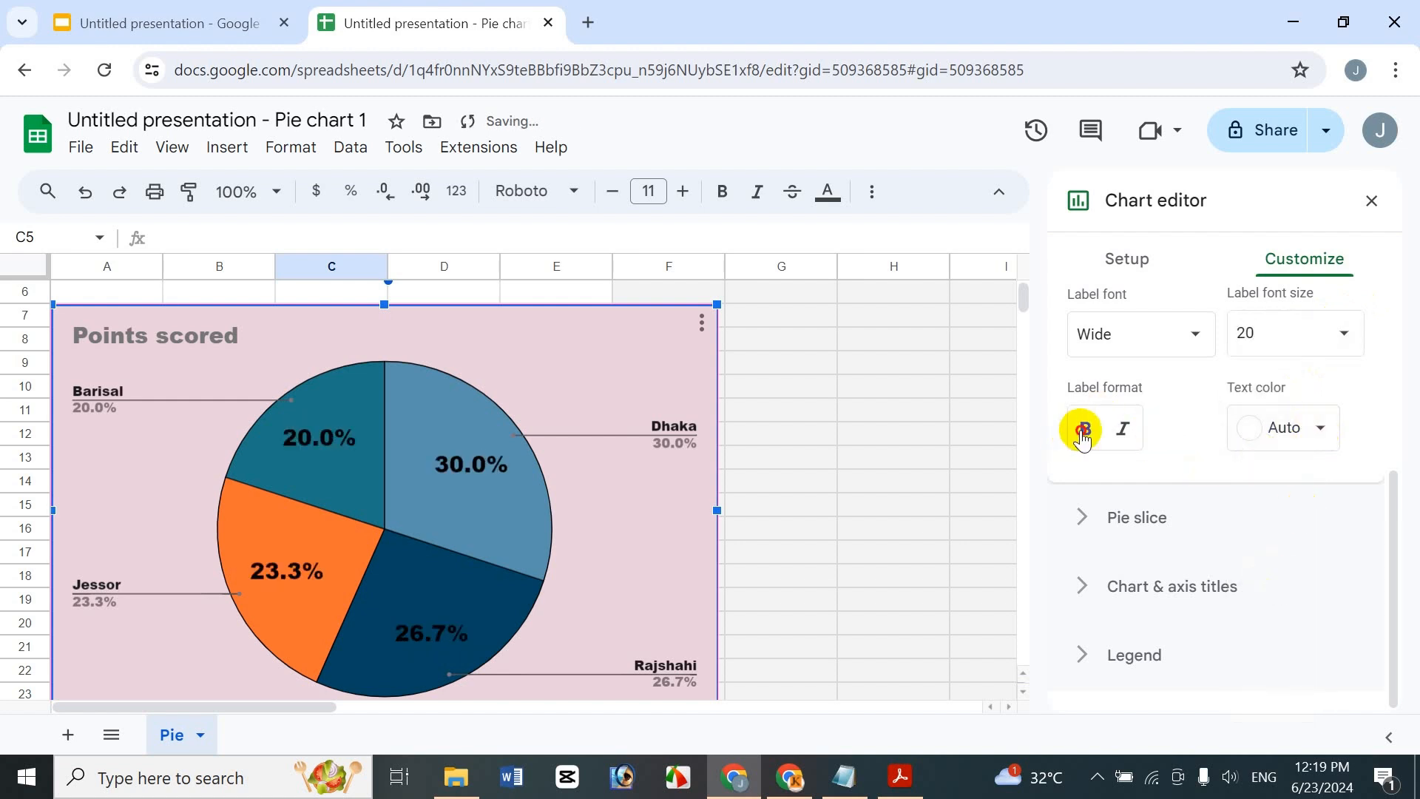
Make the slice labels bold without italic and leave their text color on Auto.
{"action": "left_click", "coordinate": [1123, 429]}
{"action": "left_click", "coordinate": [1123, 429]}
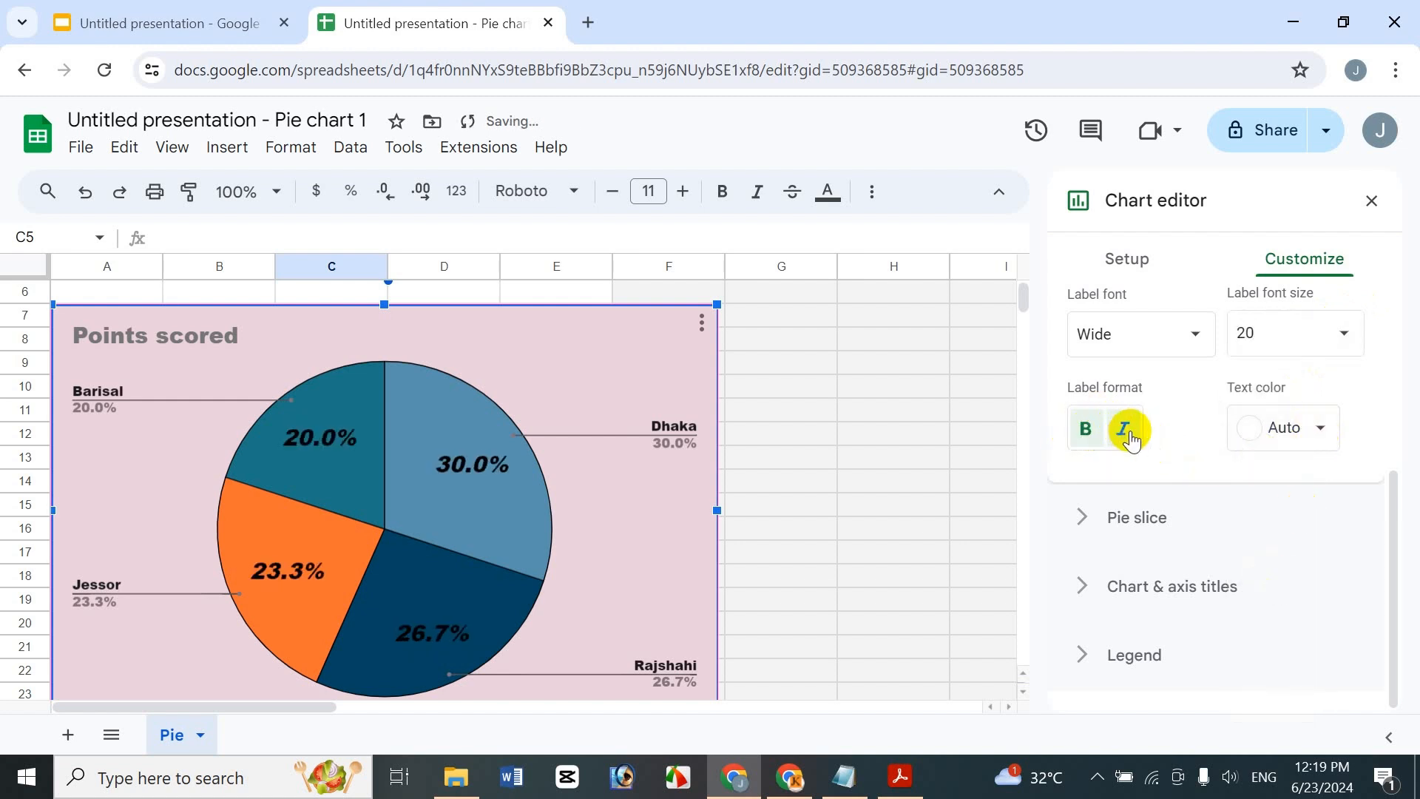
{"action": "left_click", "coordinate": [1284, 423]}
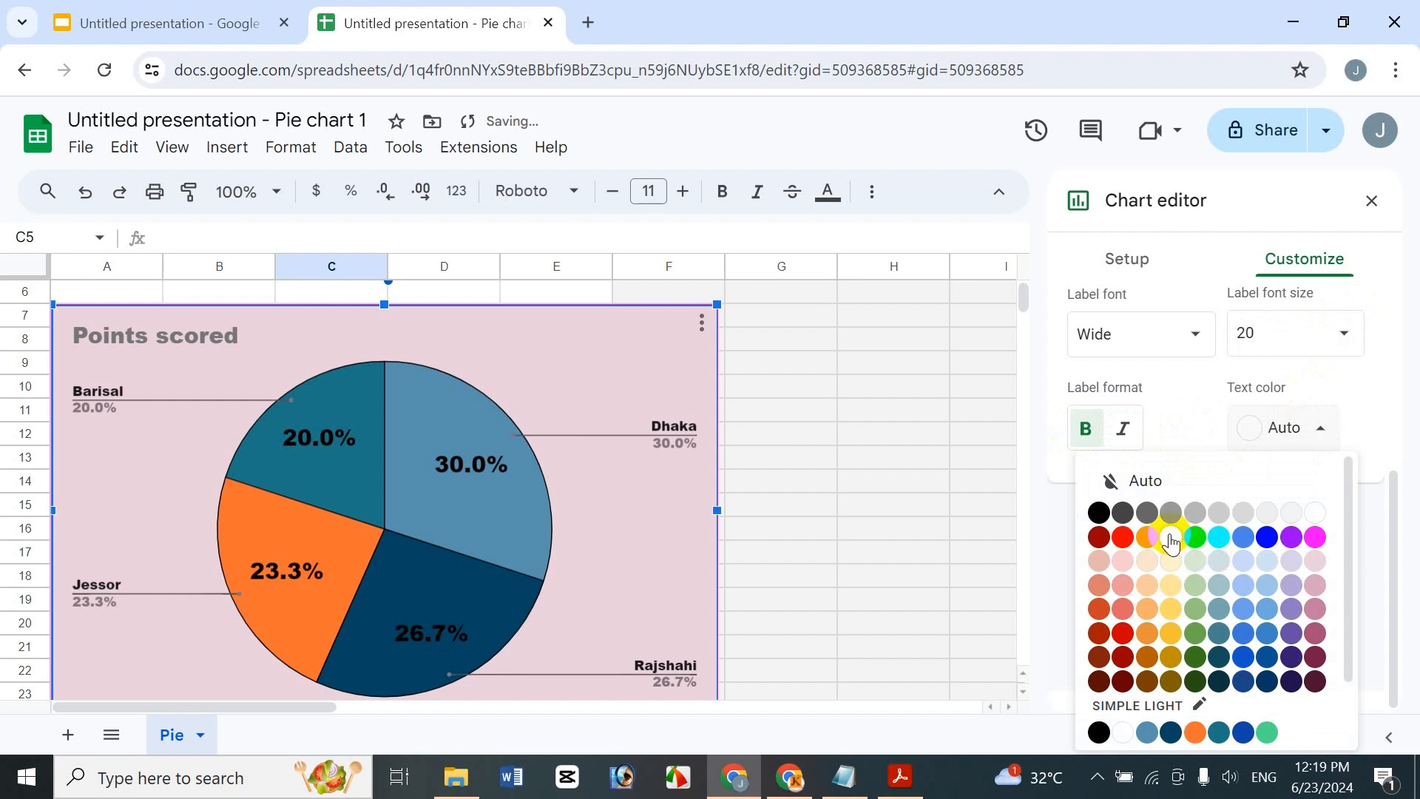
{"action": "left_click", "coordinate": [1395, 486]}
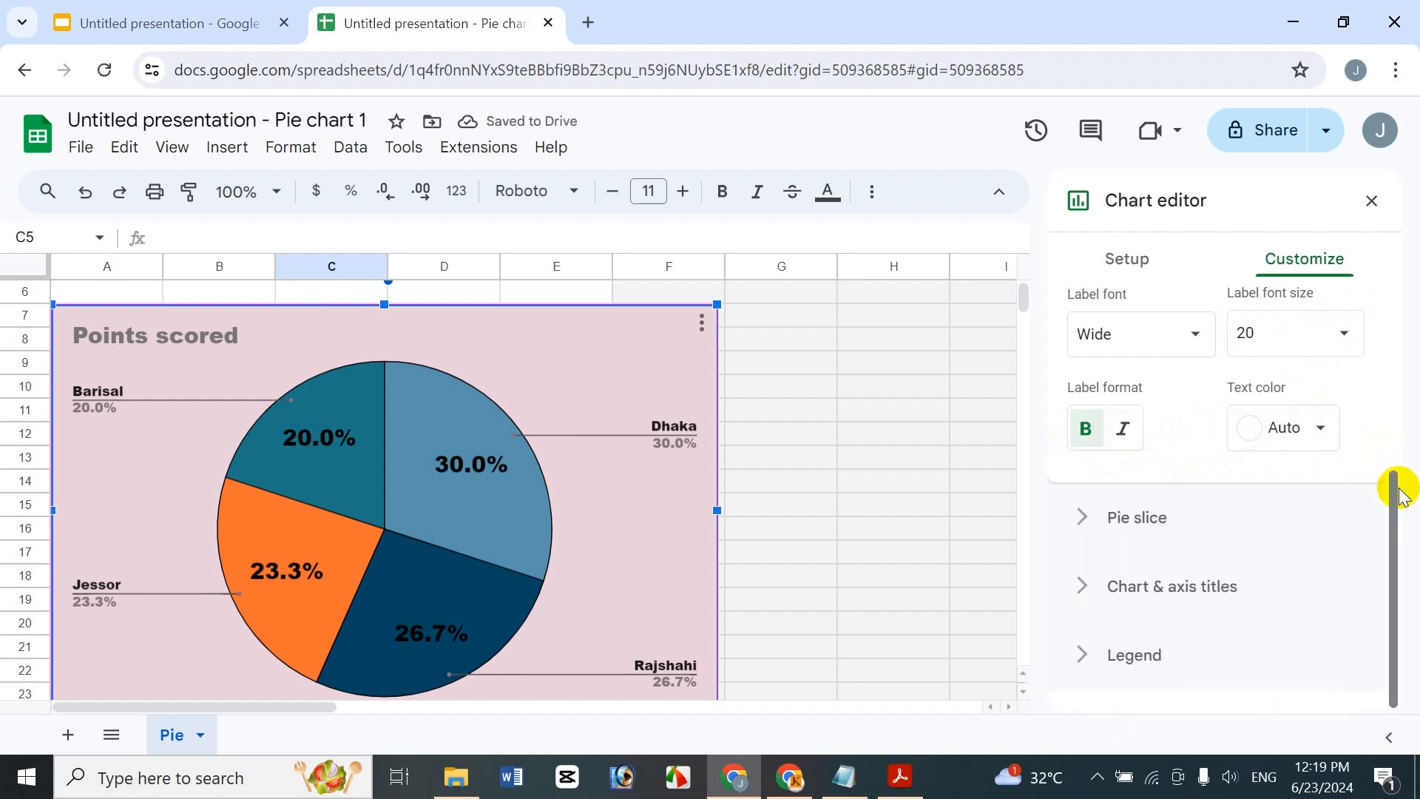
Set the color of the Dhaka pie slice to blue.
{"action": "left_click", "coordinate": [1280, 521]}
{"action": "scroll", "coordinate": [1391, 399], "scroll_direction": "up", "scroll_amount": 3}
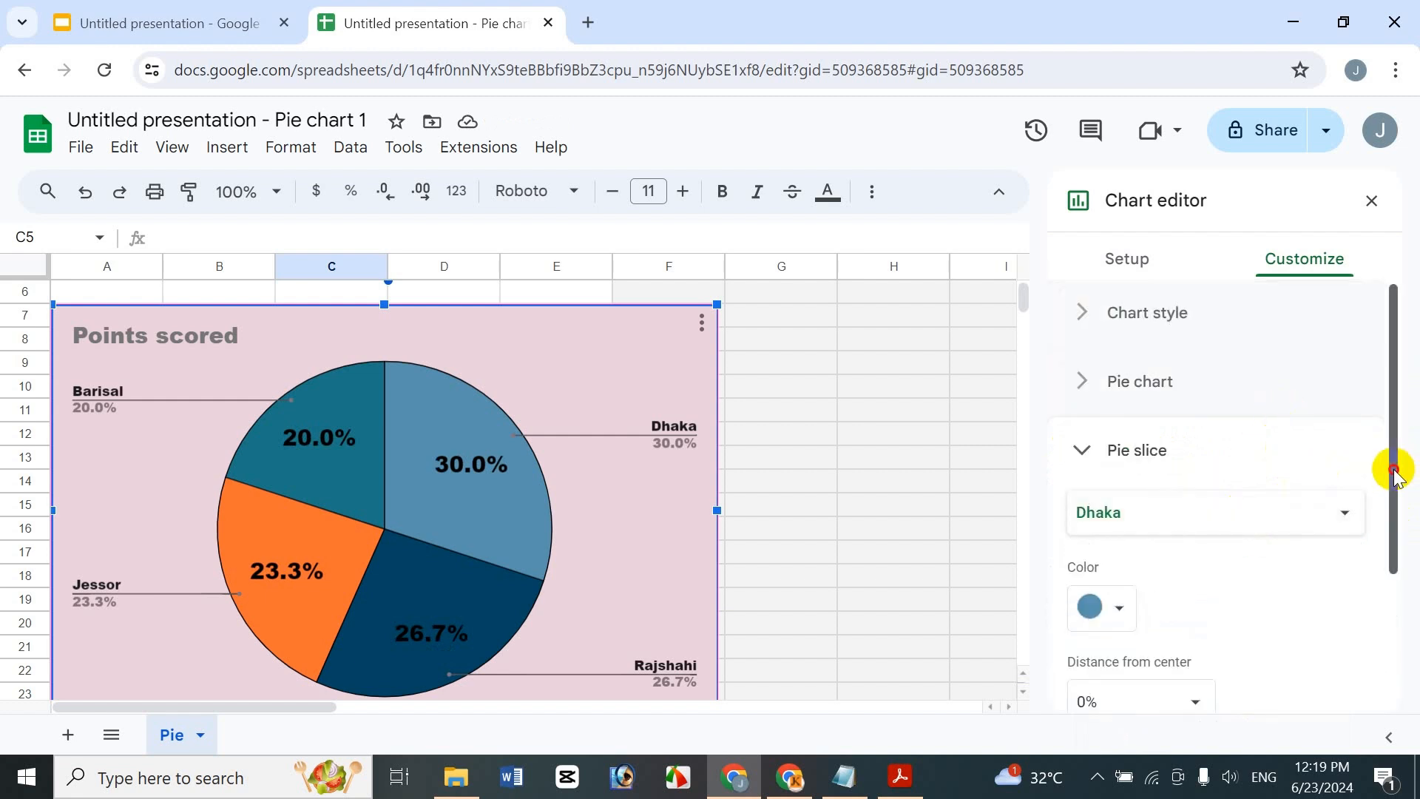
{"action": "scroll", "coordinate": [1406, 477], "scroll_direction": "down", "scroll_amount": 2}
{"action": "left_click", "coordinate": [1343, 444]}
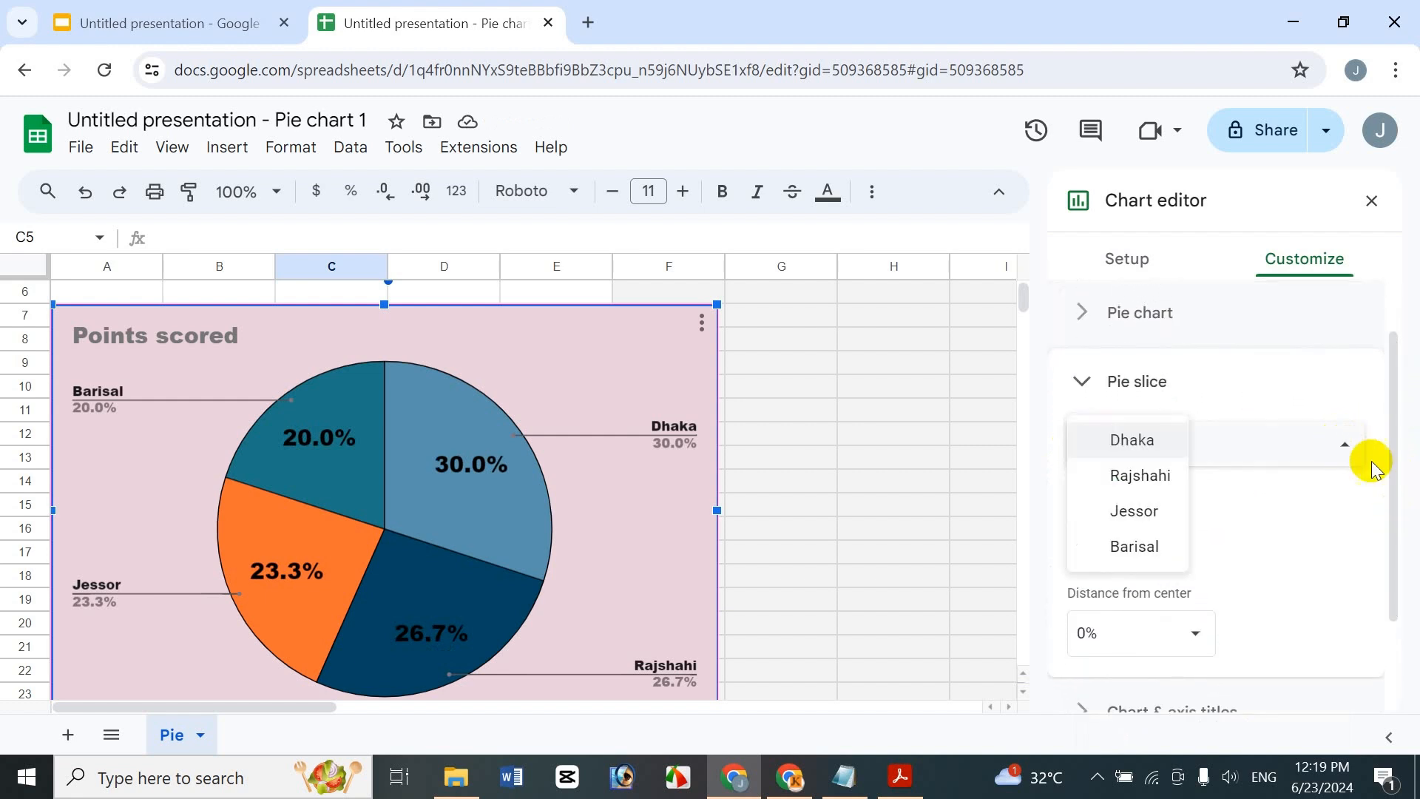
{"action": "left_click", "coordinate": [1090, 603]}
{"action": "left_click", "coordinate": [1109, 548]}
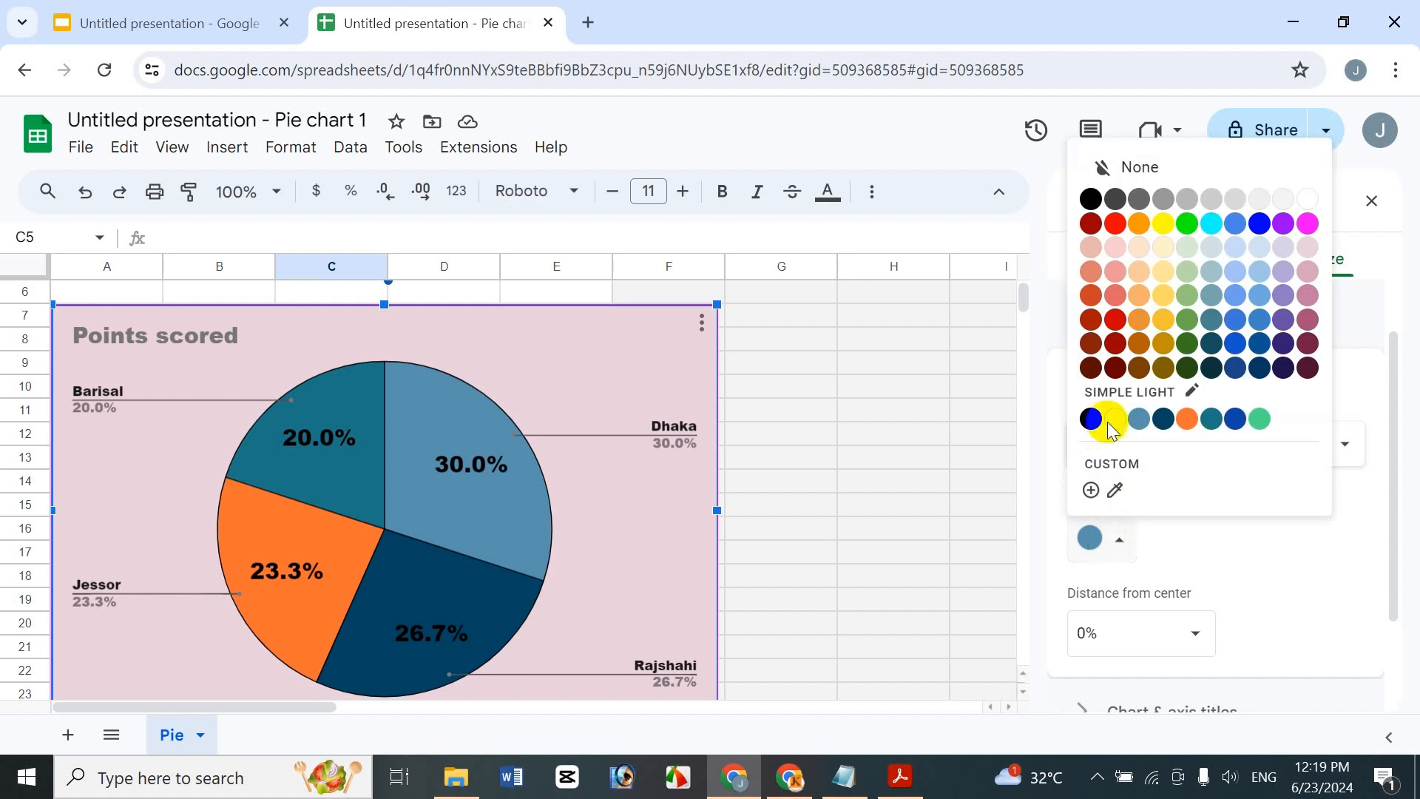
{"action": "left_click", "coordinate": [1260, 224]}
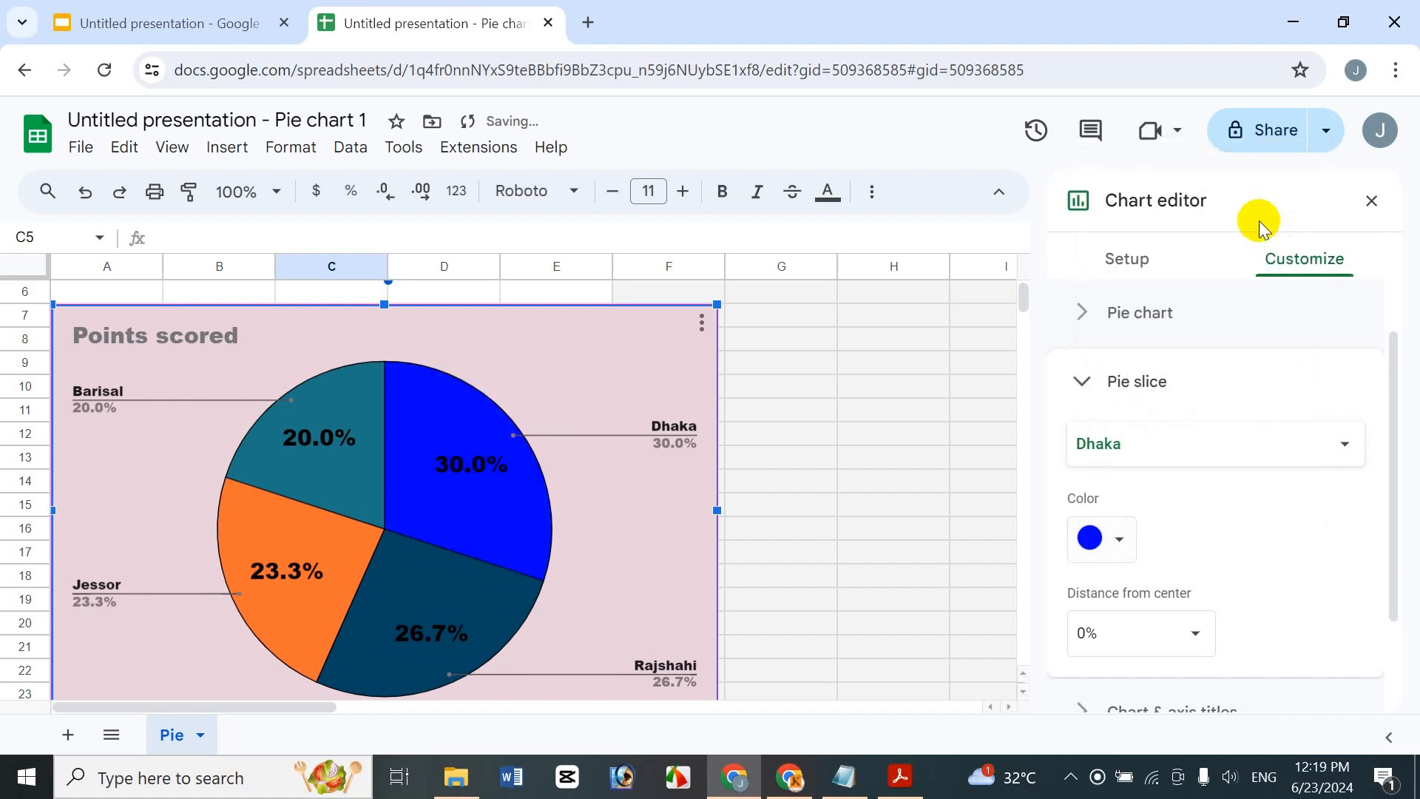
Try a distance from center of 100% for the Dhaka slice and set it back to 0%.
{"action": "left_click", "coordinate": [1112, 640]}
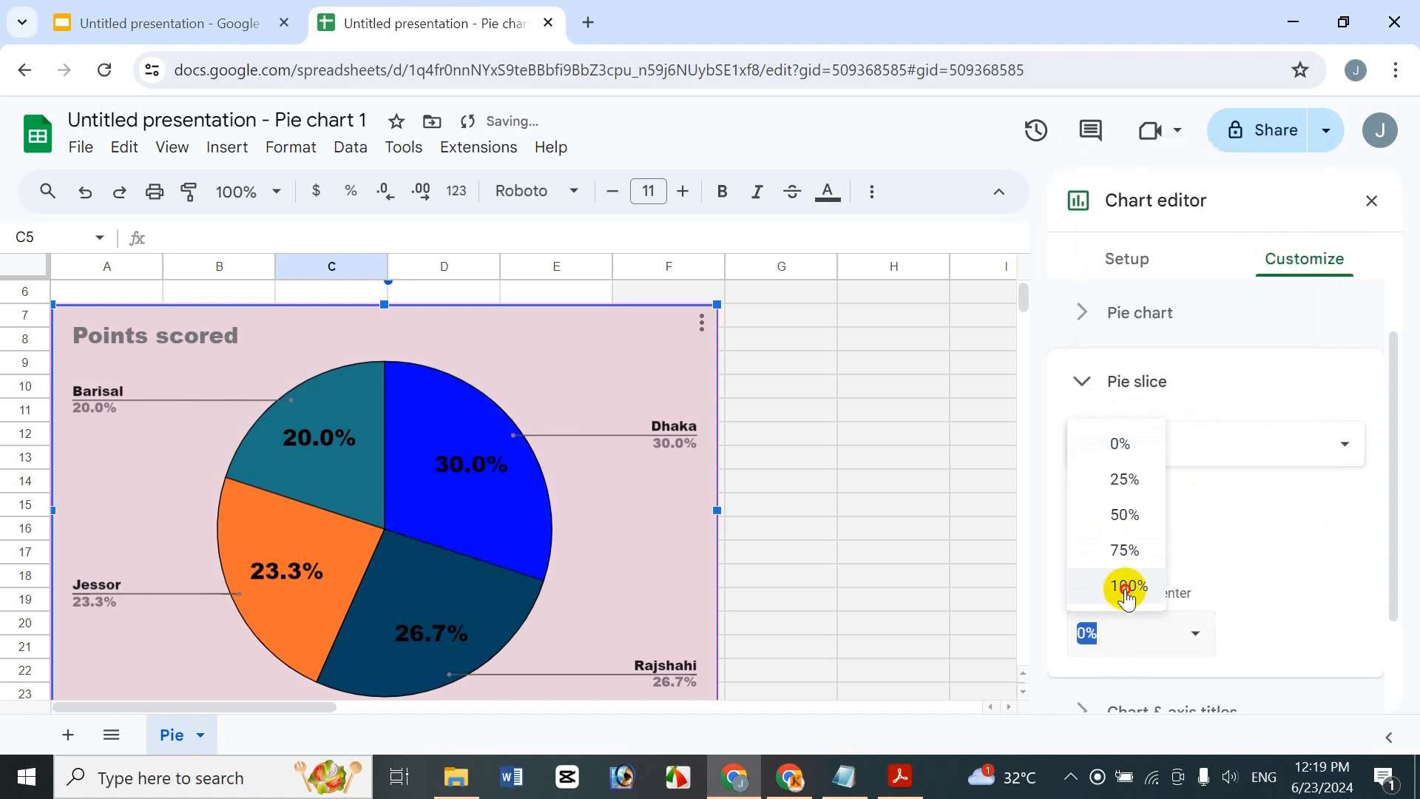
{"action": "left_click", "coordinate": [1125, 586]}
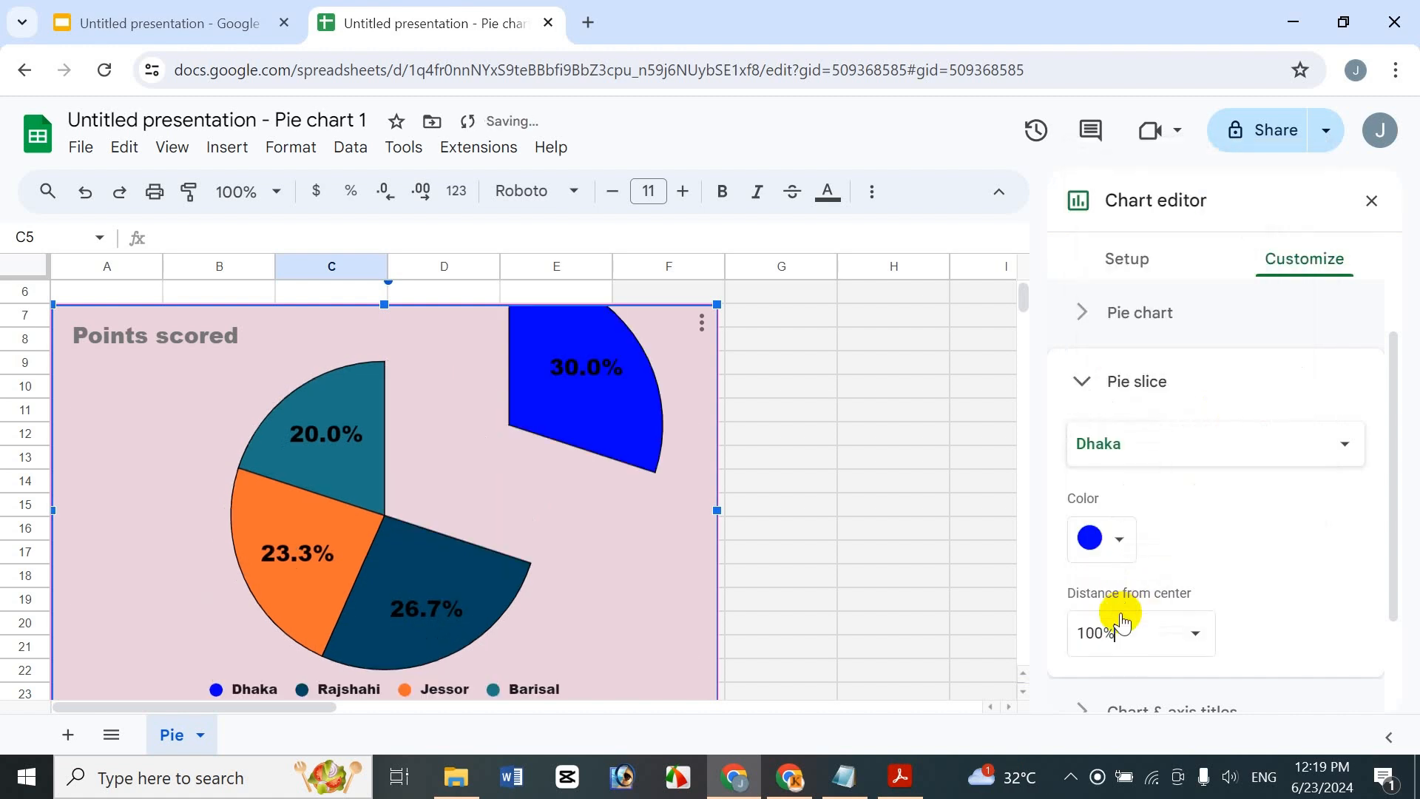
{"action": "left_click", "coordinate": [1196, 633]}
{"action": "left_click", "coordinate": [1139, 445]}
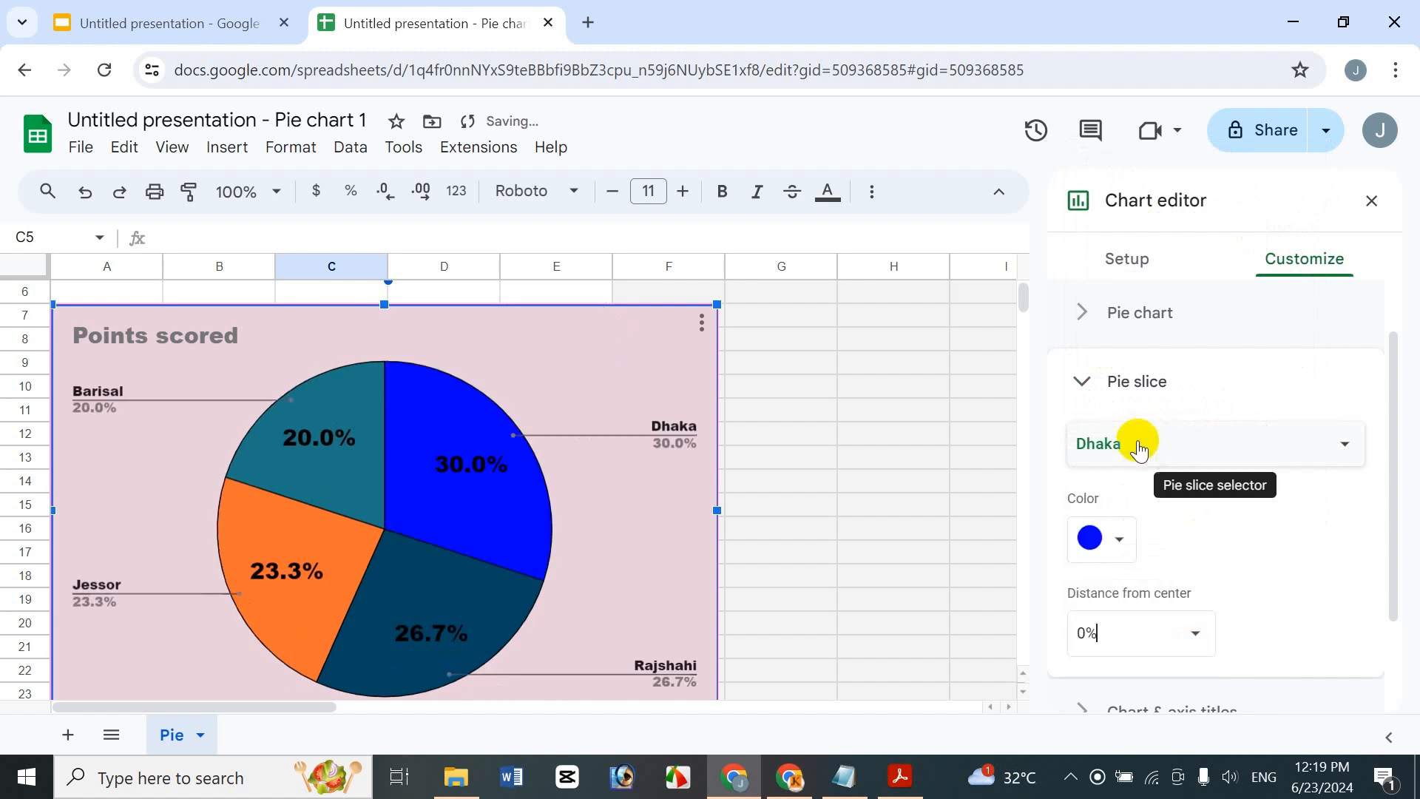
Set the color of the Rajshahi pie slice to yellow.
{"action": "left_click", "coordinate": [1154, 452]}
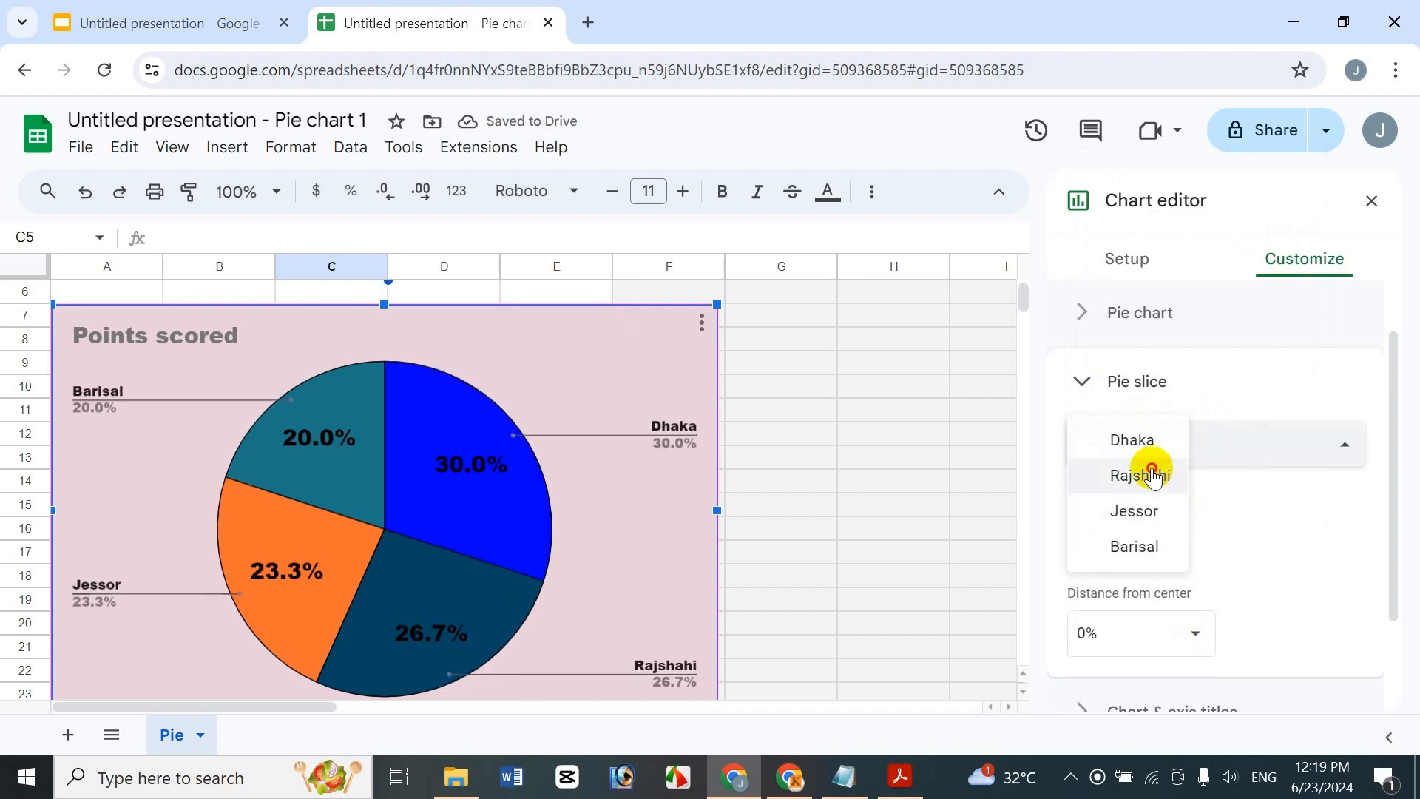
{"action": "left_click", "coordinate": [1148, 474]}
{"action": "left_click", "coordinate": [1093, 527]}
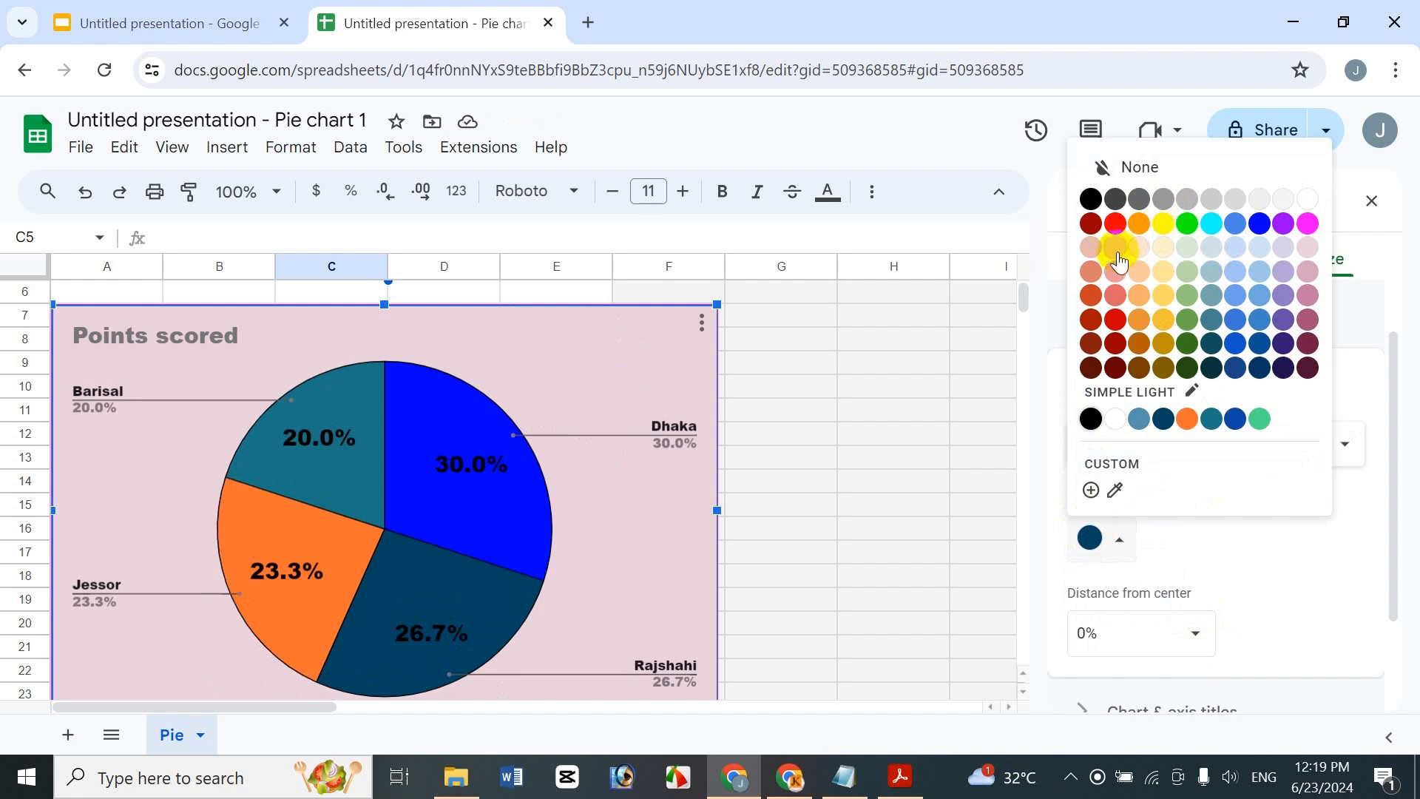
{"action": "left_click", "coordinate": [1170, 224]}
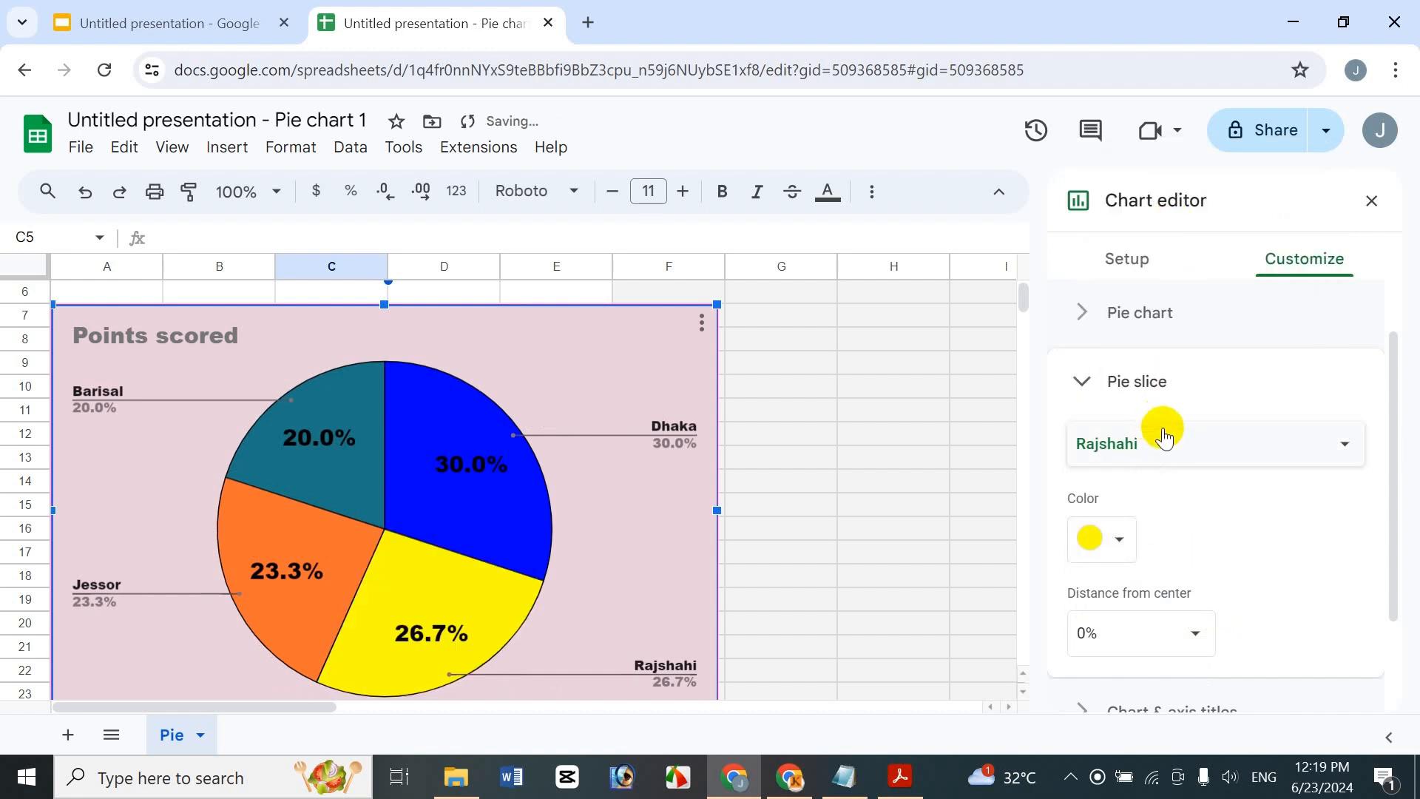
Set the color of the Jessor pie slice to green.
{"action": "left_click", "coordinate": [1163, 436]}
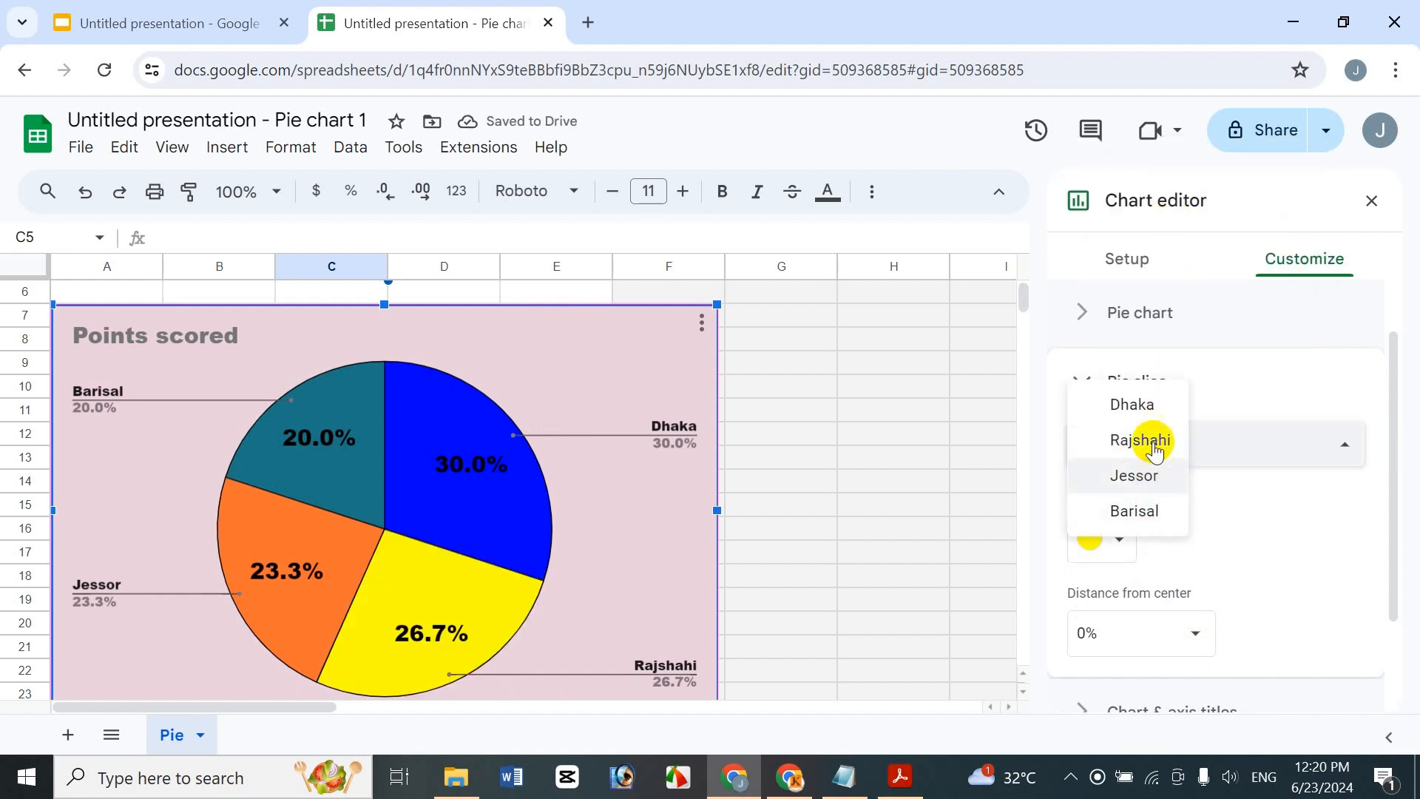
{"action": "left_click", "coordinate": [1139, 475]}
{"action": "left_click", "coordinate": [1122, 544]}
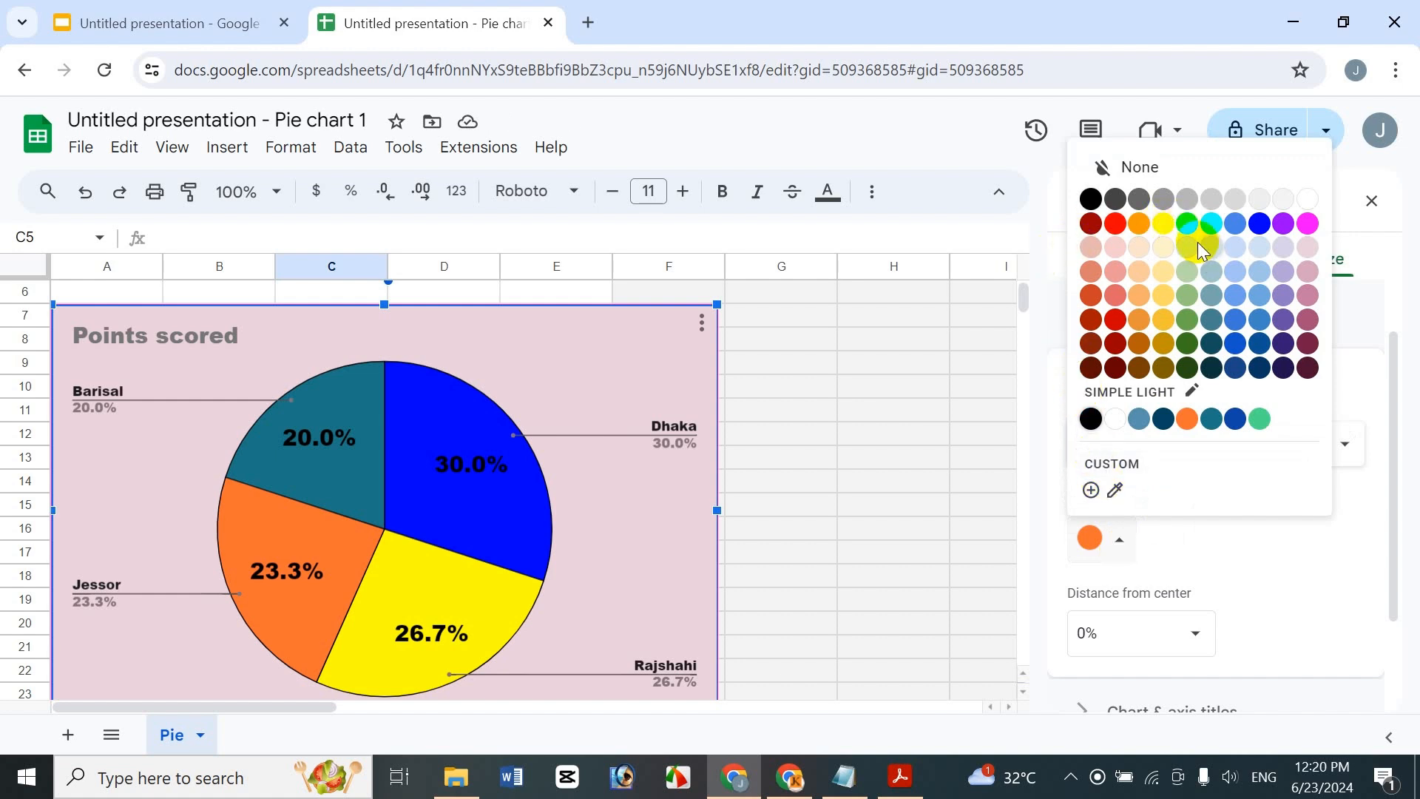
{"action": "left_click", "coordinate": [1188, 224]}
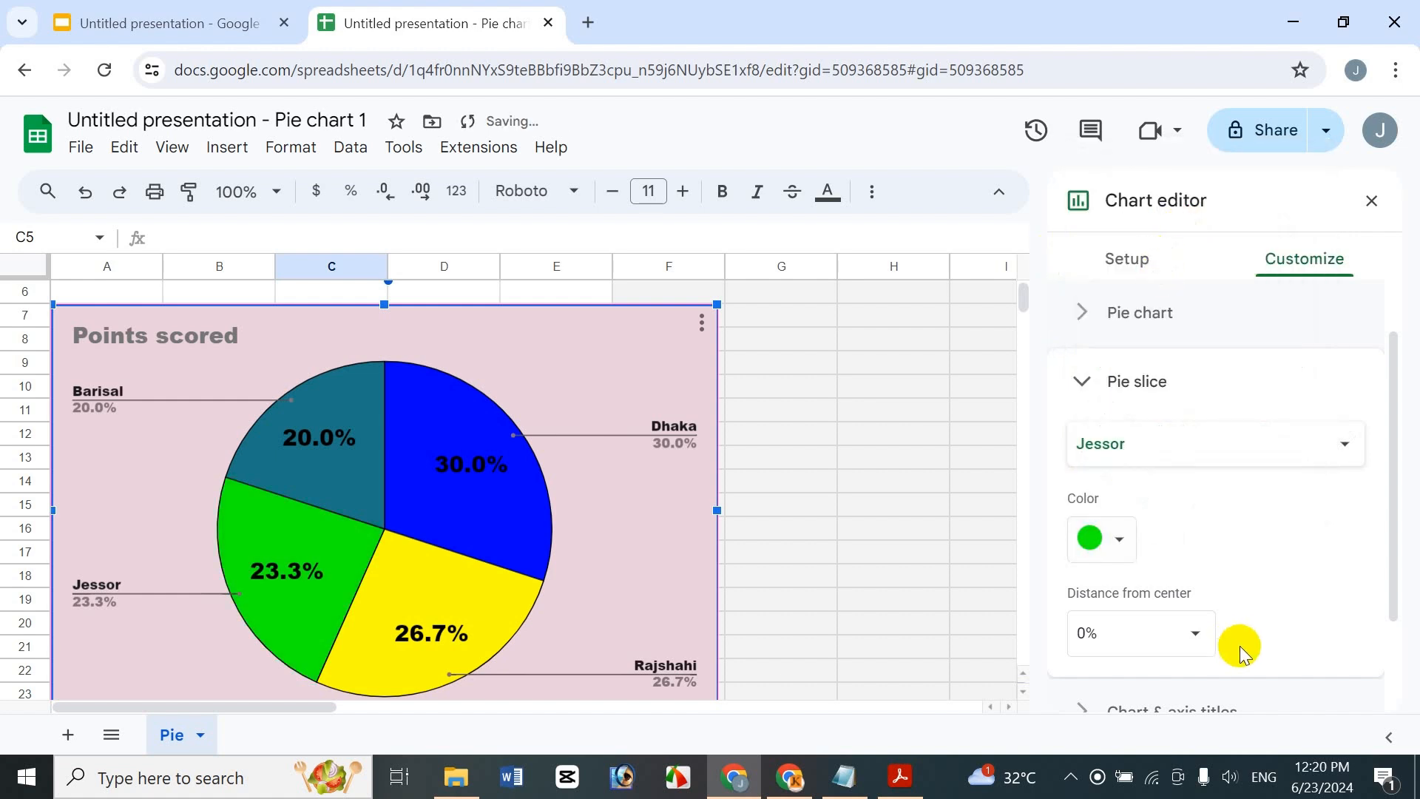
Set the color of the Barisal pie slice to red.
{"action": "left_click", "coordinate": [1179, 470]}
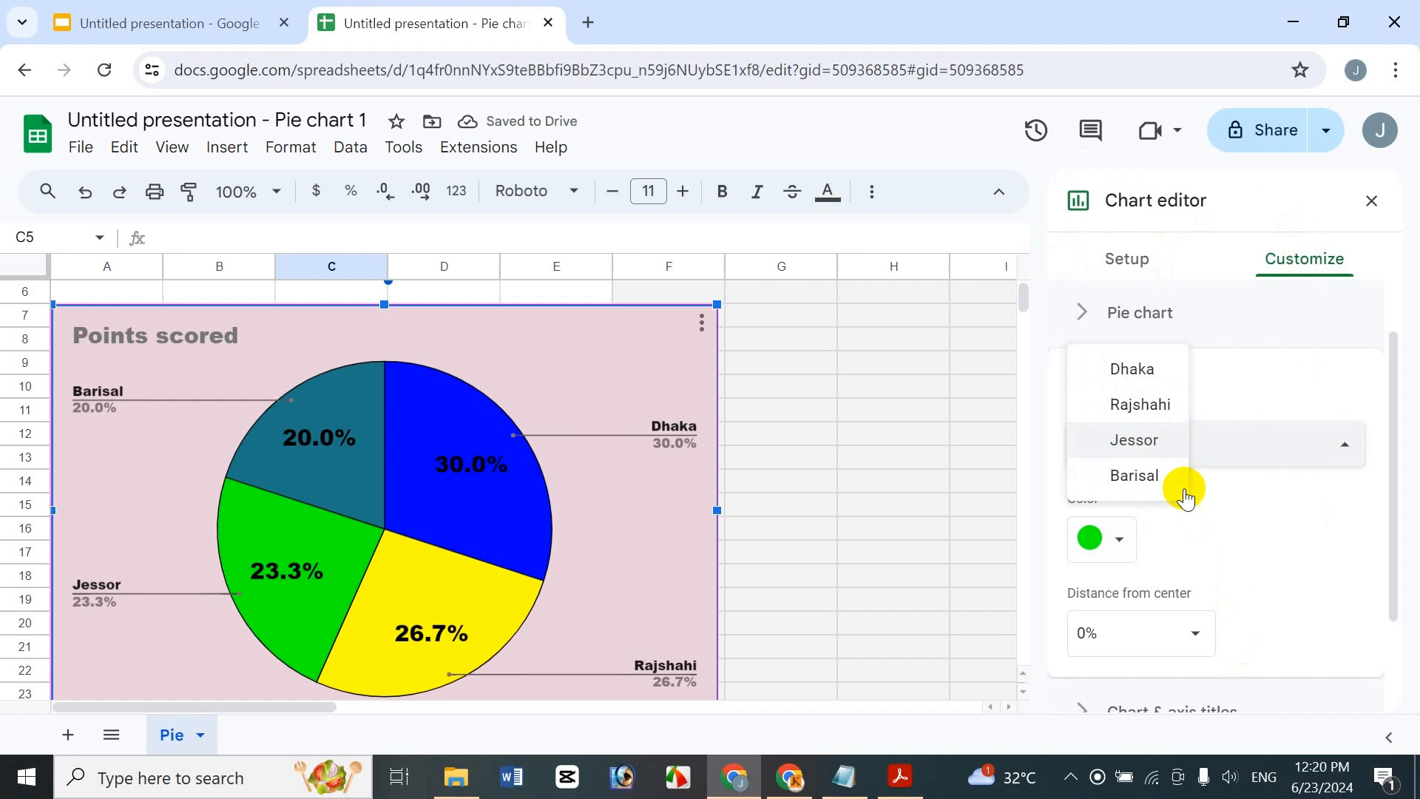
{"action": "left_click", "coordinate": [1148, 481]}
{"action": "left_click", "coordinate": [1132, 556]}
{"action": "left_click", "coordinate": [1117, 223]}
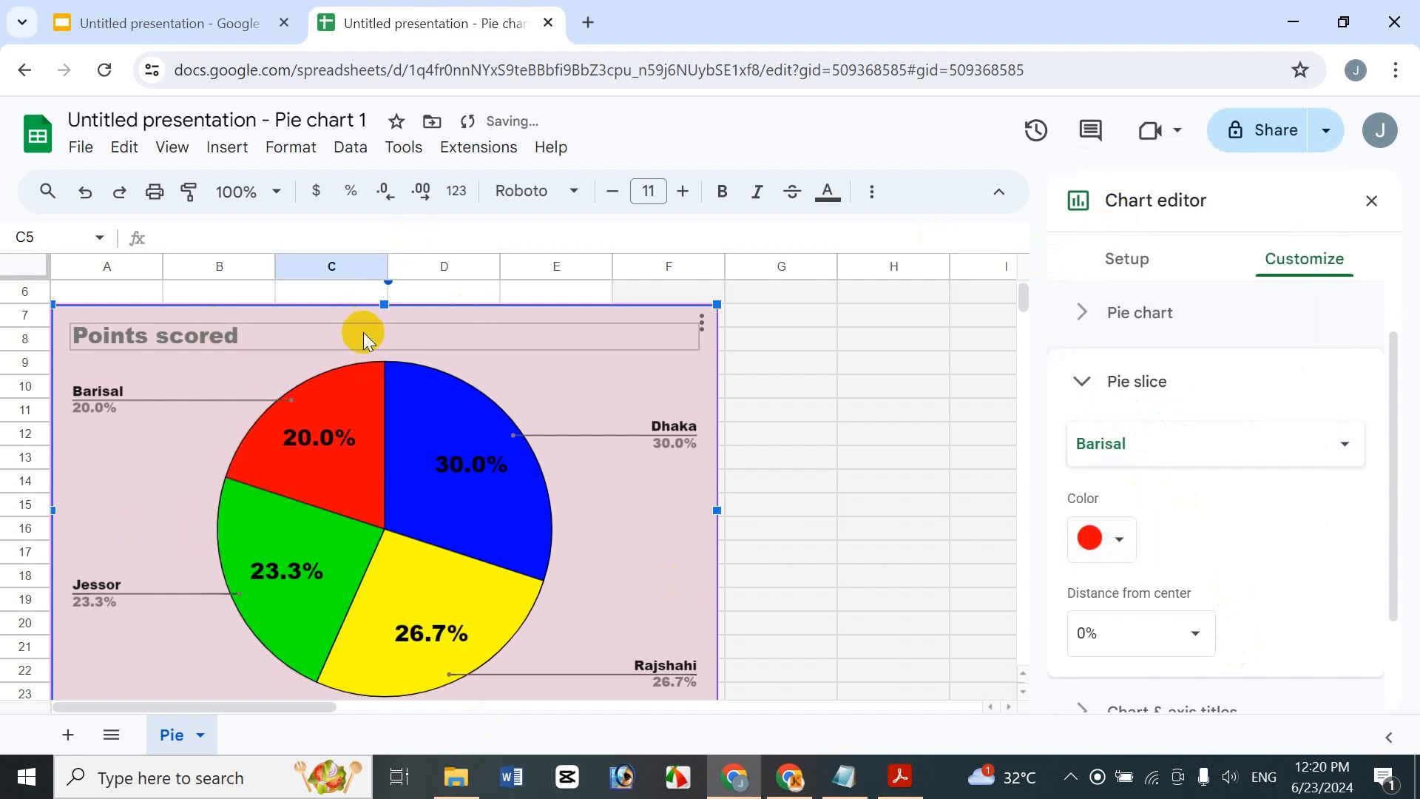
Replace the chart title text with "Icche Renbow Pie Chat".
{"action": "left_click_drag", "start_coordinate": [1387, 432], "coordinate": [1404, 621]}
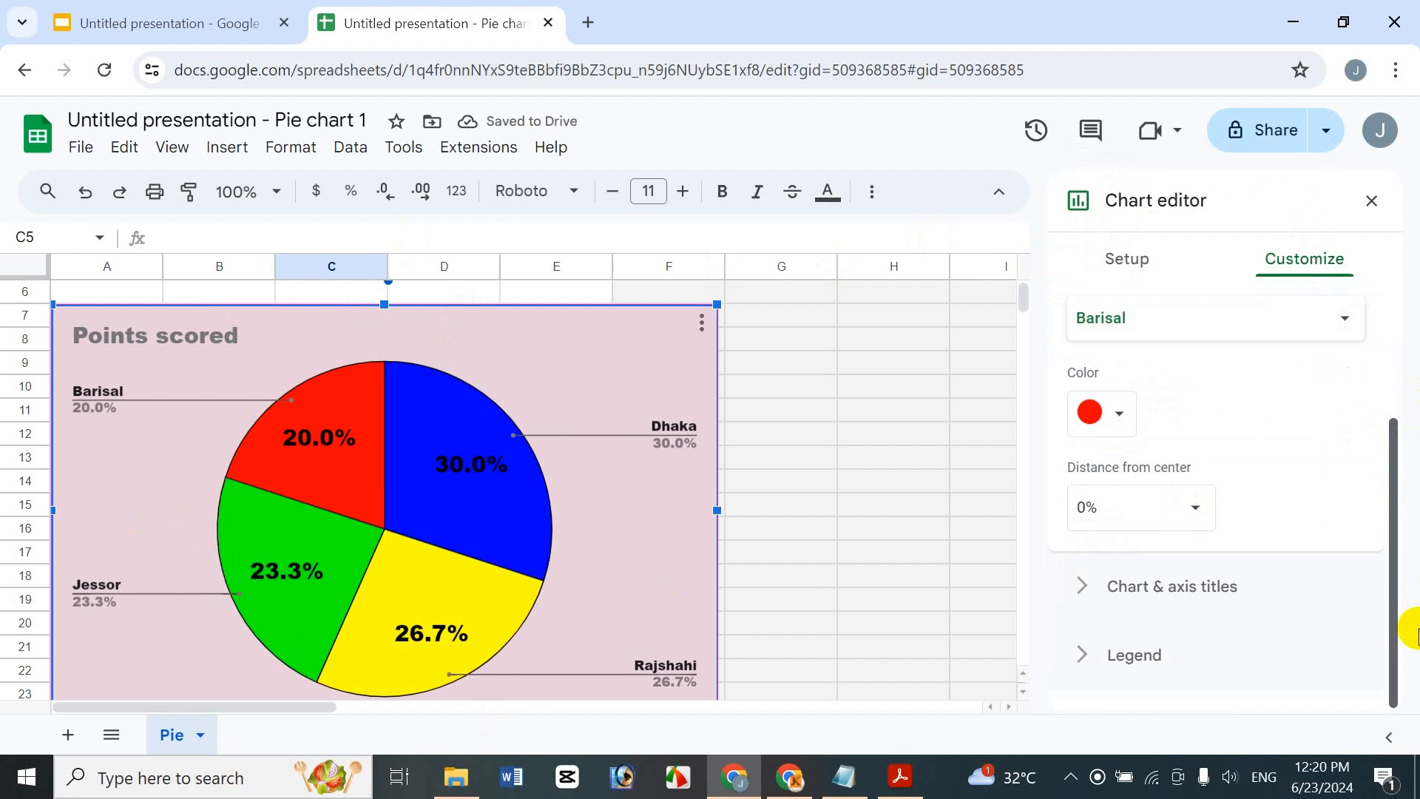
{"action": "left_click", "coordinate": [1222, 582]}
{"action": "left_click", "coordinate": [1137, 390]}
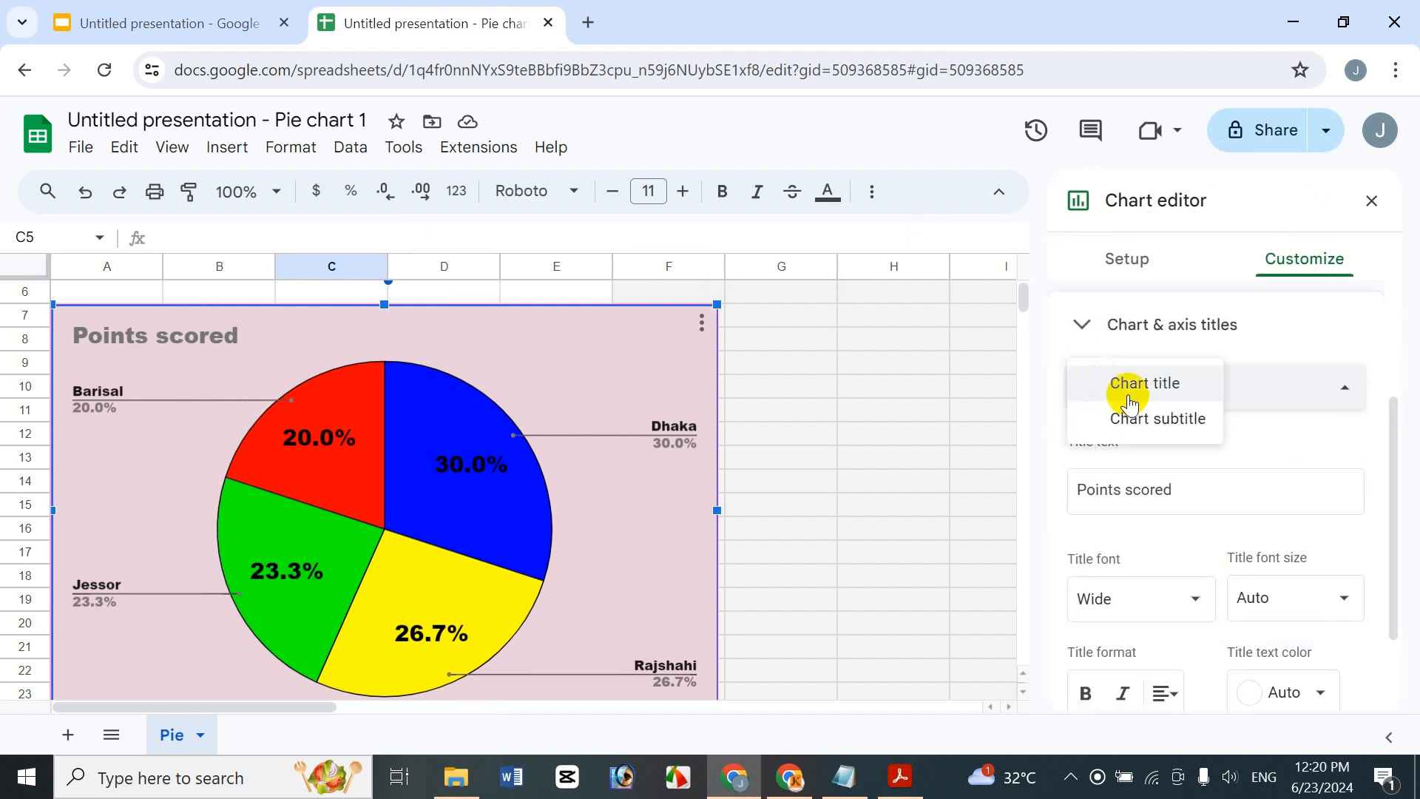
{"action": "left_click", "coordinate": [1287, 401]}
{"action": "left_click_drag", "start_coordinate": [1175, 492], "coordinate": [1165, 468]}
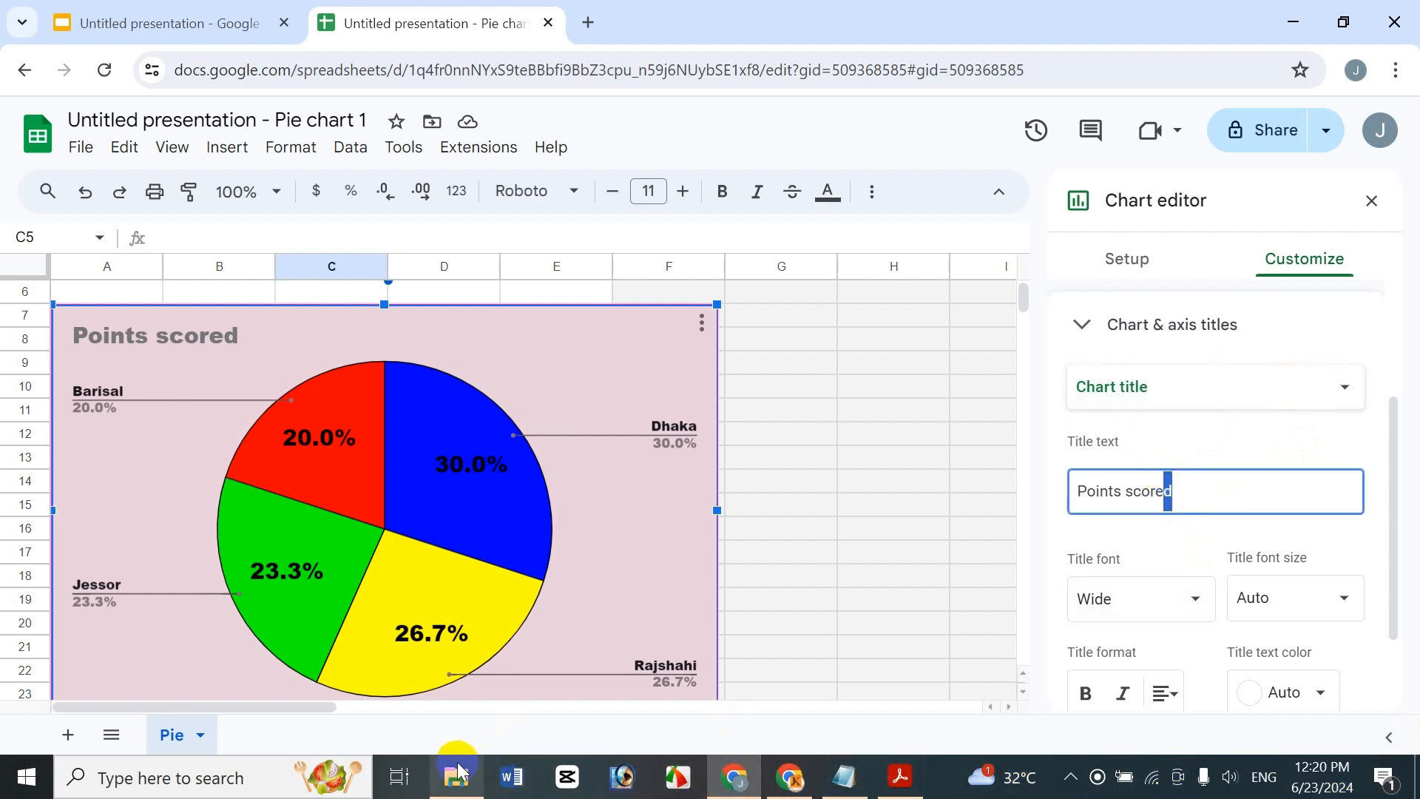
{"action": "key", "text": "ctrl+a"}
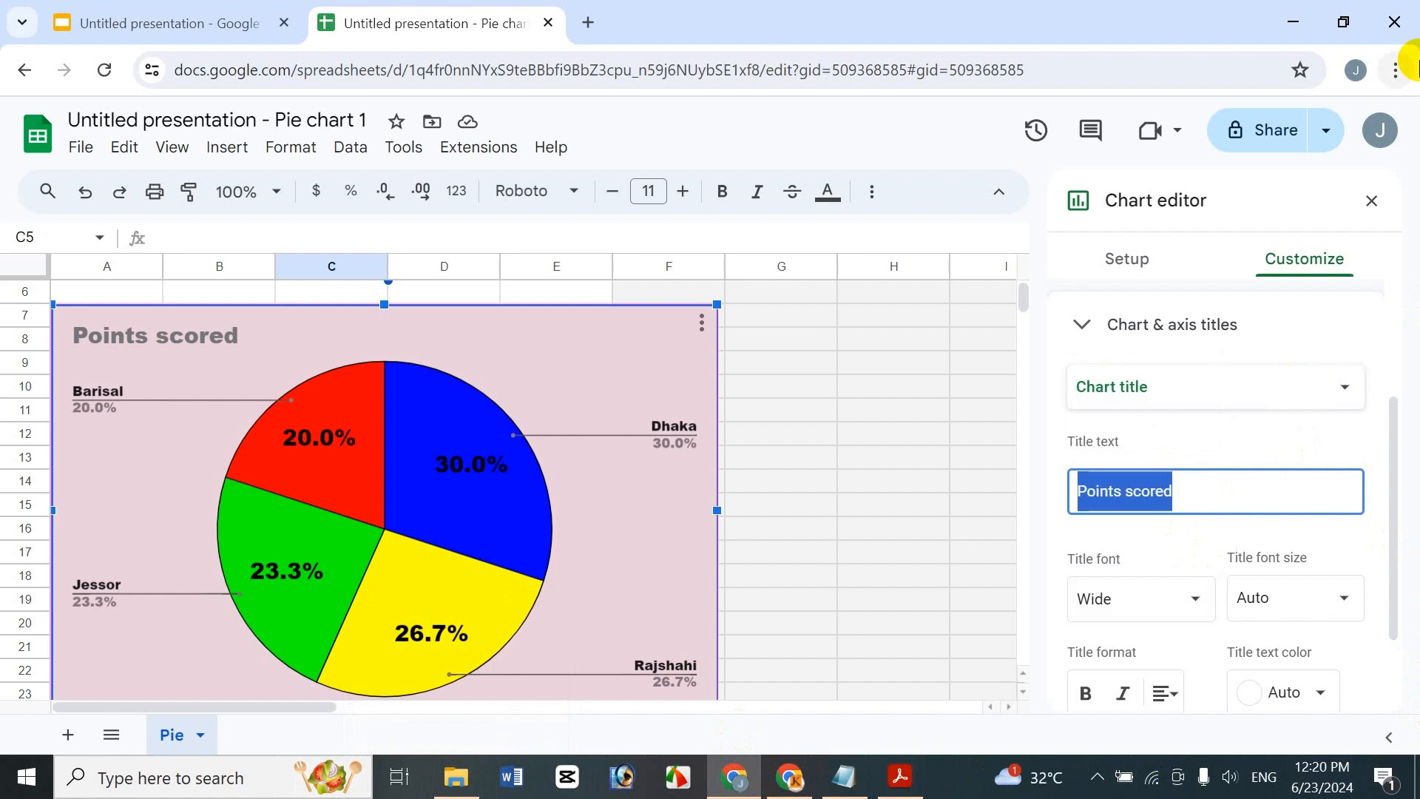
{"action": "key", "text": "BackSpace"}
{"action": "type", "text": "I"}
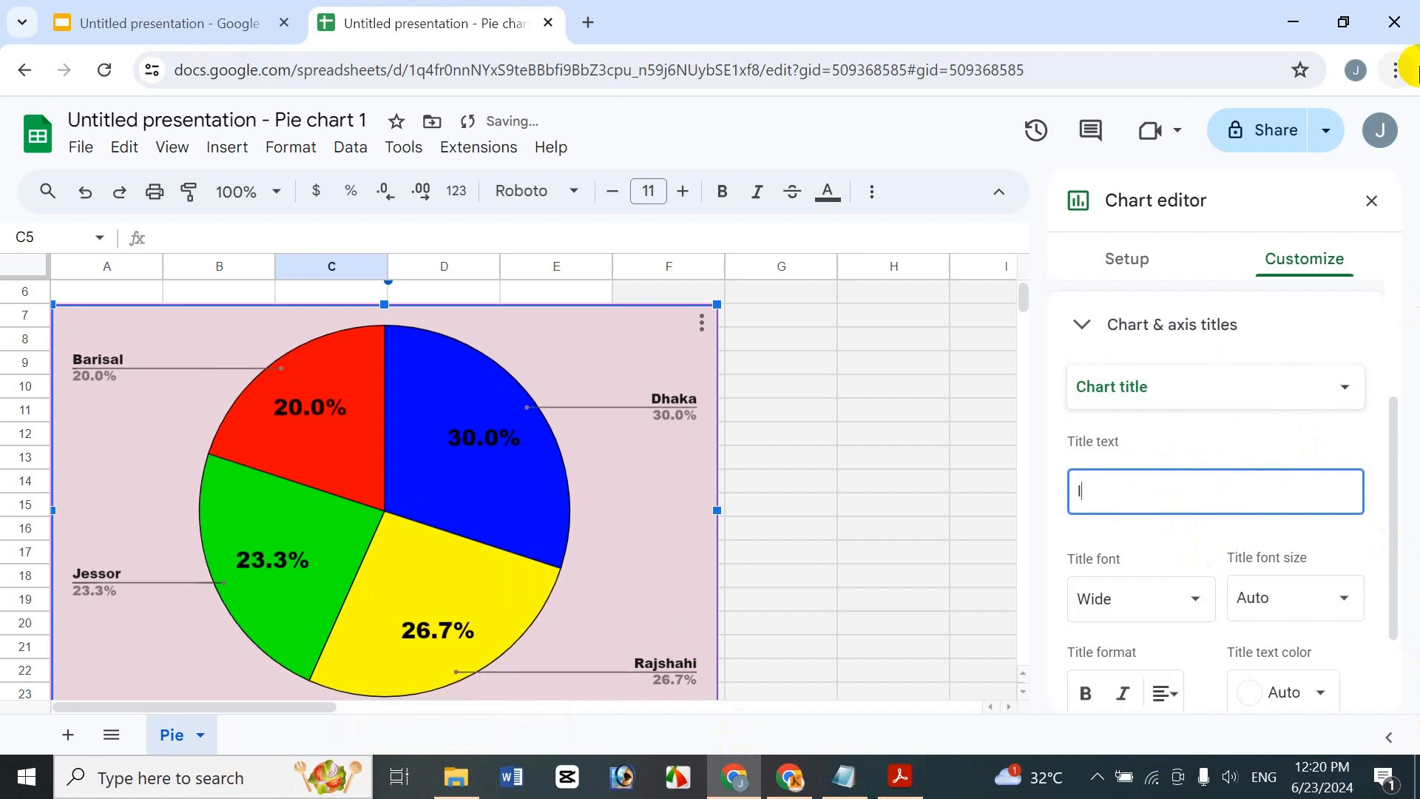
{"action": "type", "text": "cche Pie Chat"}
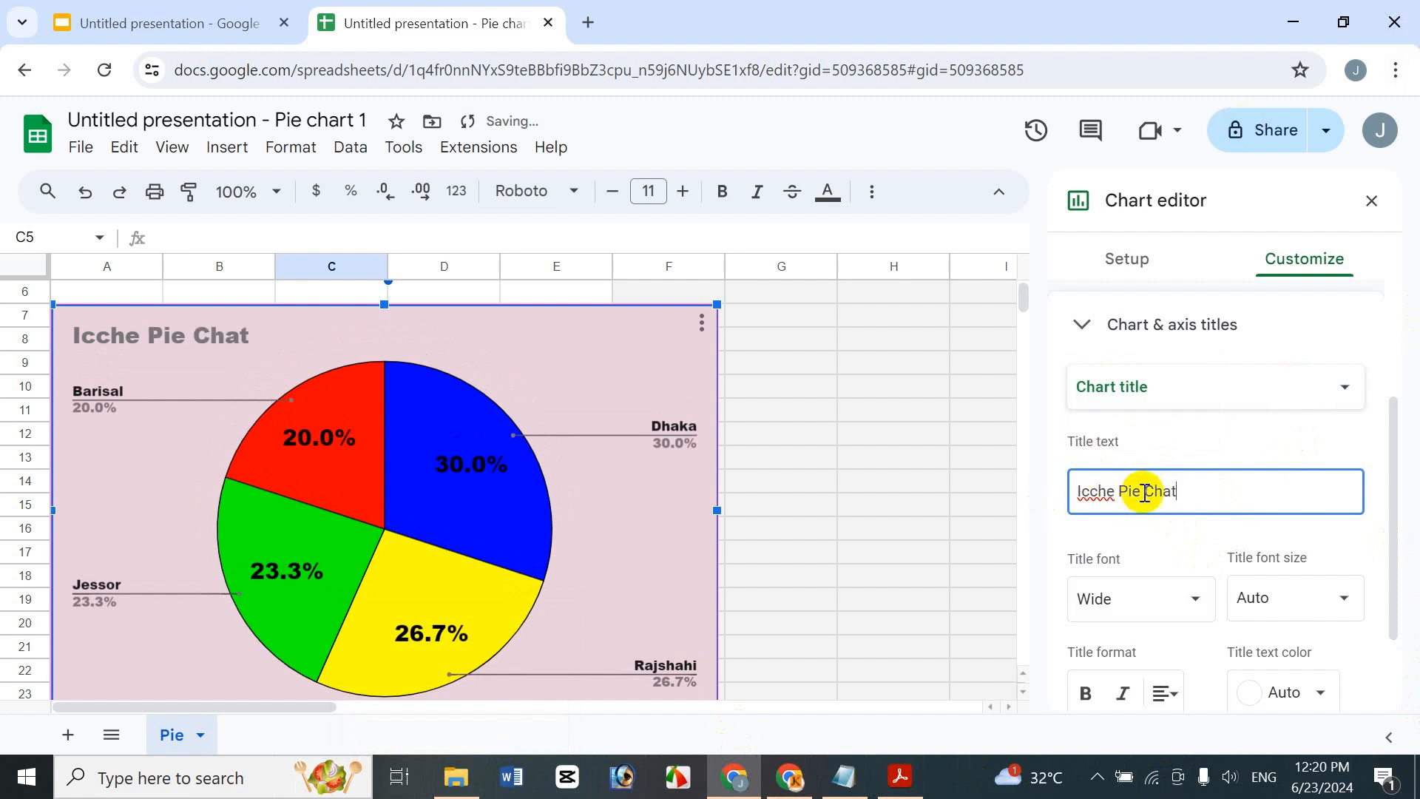
{"action": "left_click", "coordinate": [1138, 492]}
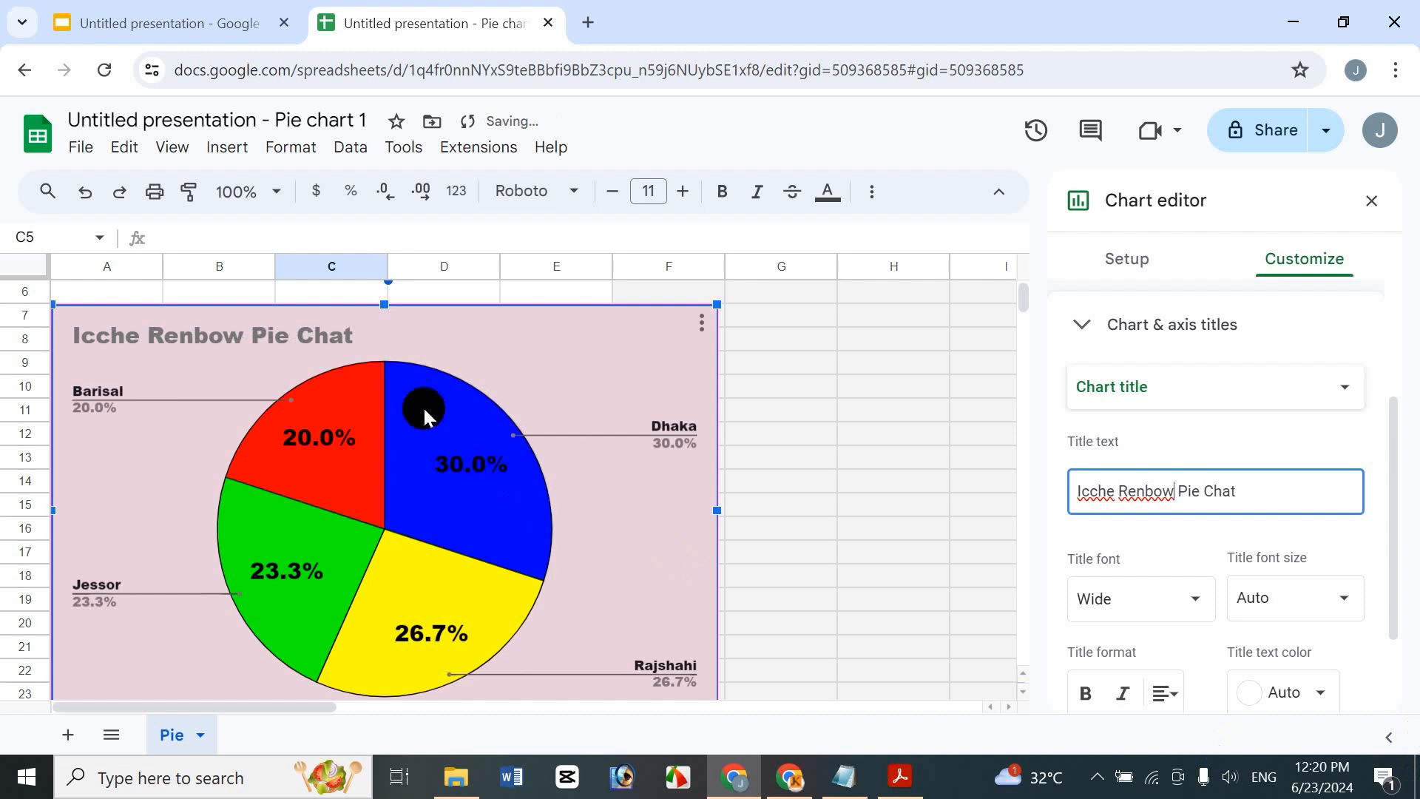
Try chart title font sizes 20, 30 and 18, and settle on 24.
{"action": "left_click", "coordinate": [1158, 592]}
{"action": "left_click", "coordinate": [1314, 592]}
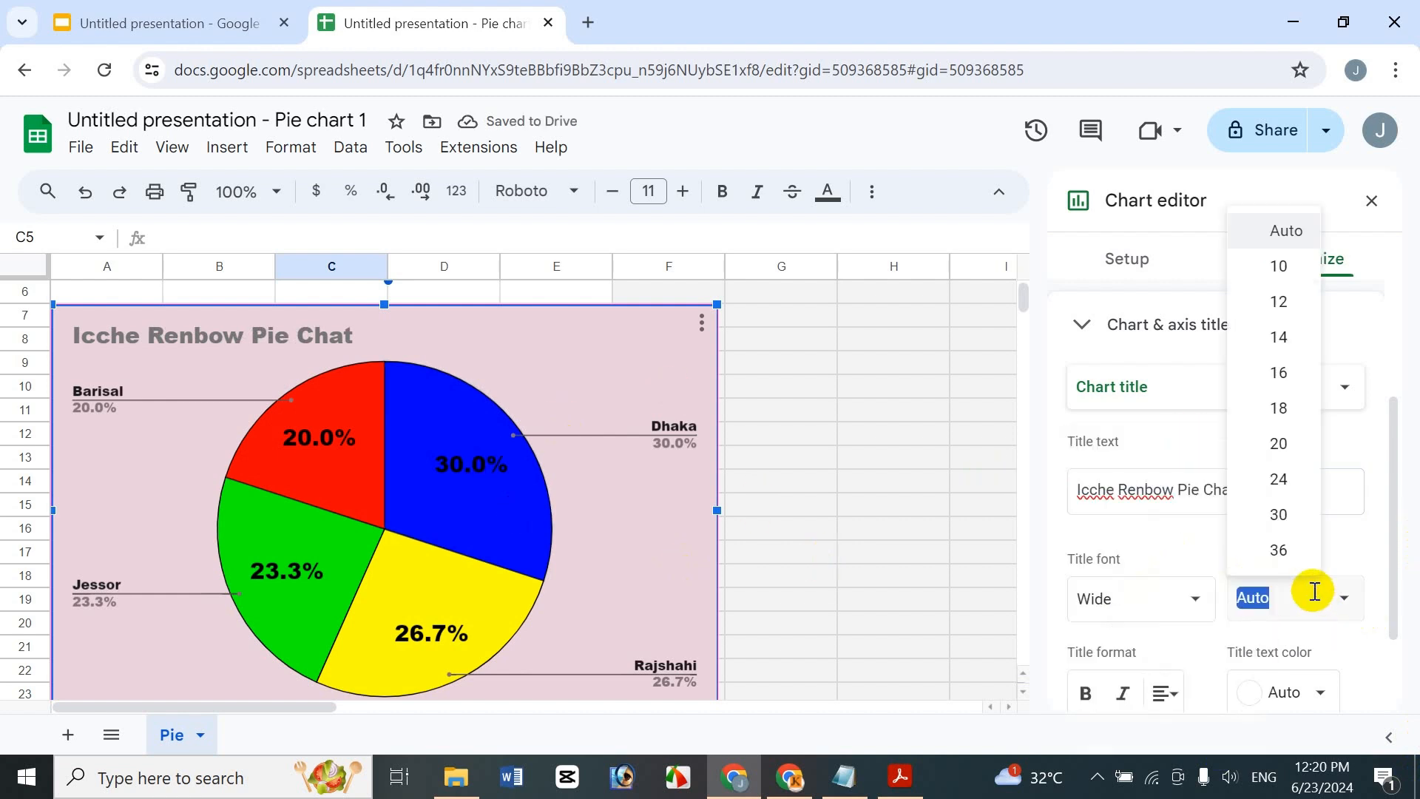
{"action": "left_click", "coordinate": [1281, 444]}
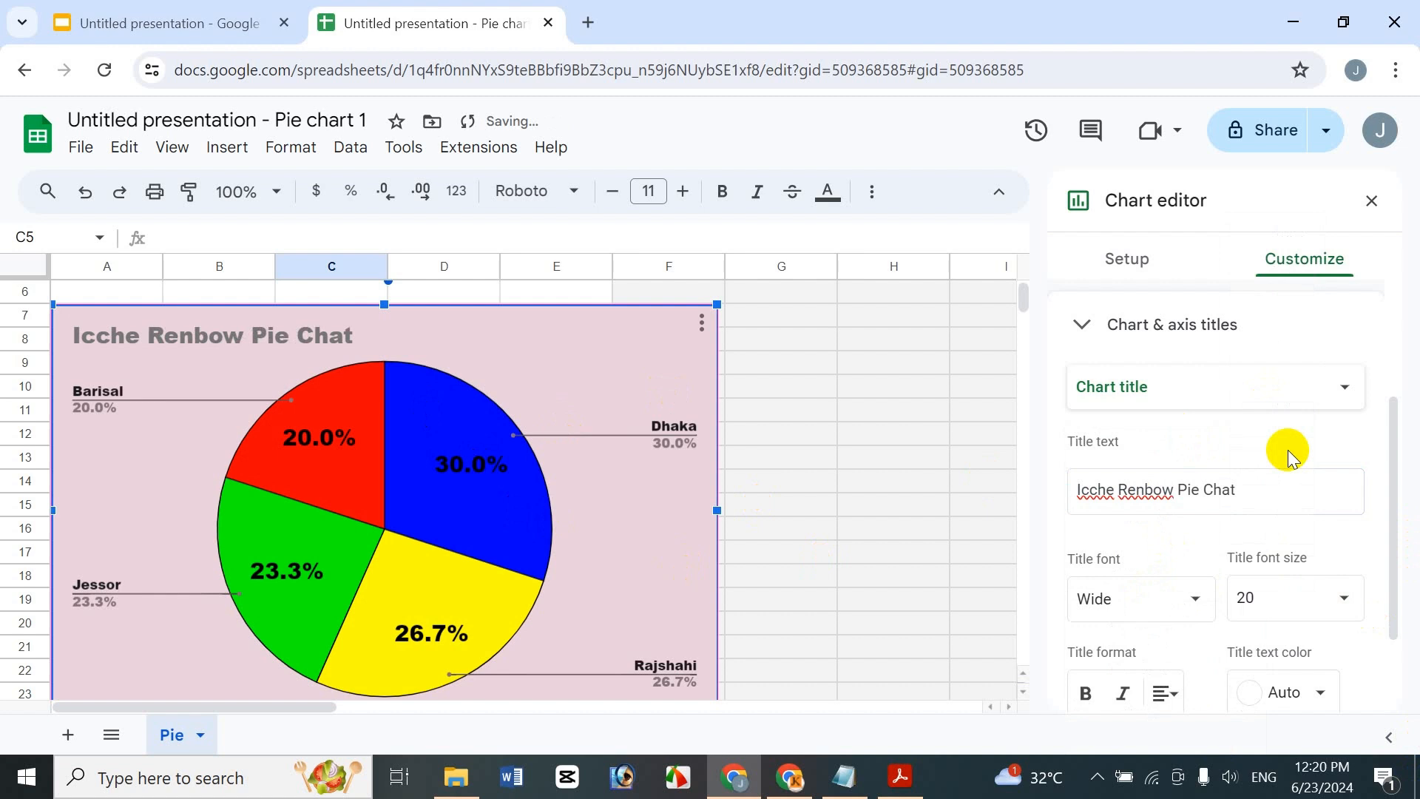
{"action": "left_click", "coordinate": [1285, 605]}
{"action": "left_click", "coordinate": [1273, 513]}
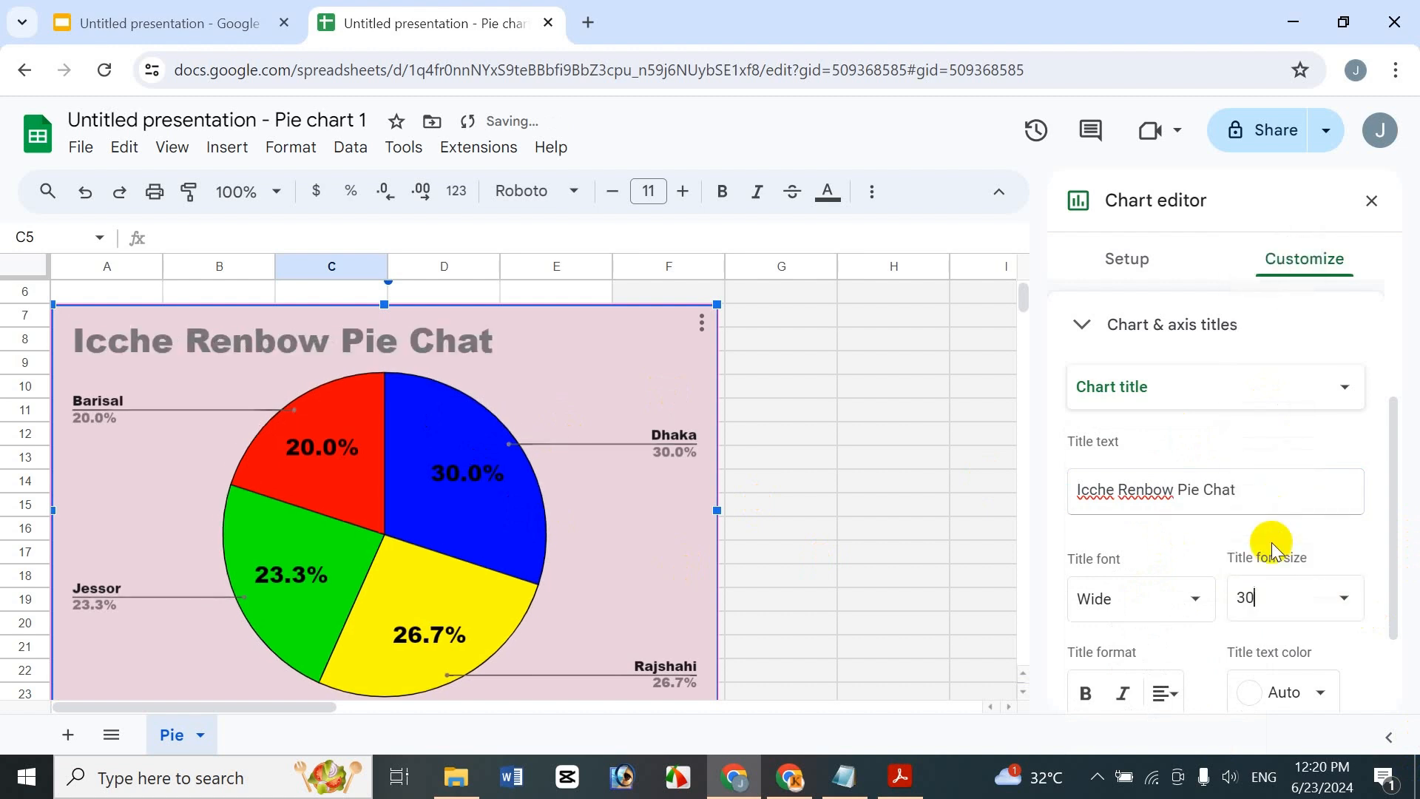
{"action": "left_click", "coordinate": [1265, 584]}
{"action": "left_click", "coordinate": [1258, 407]}
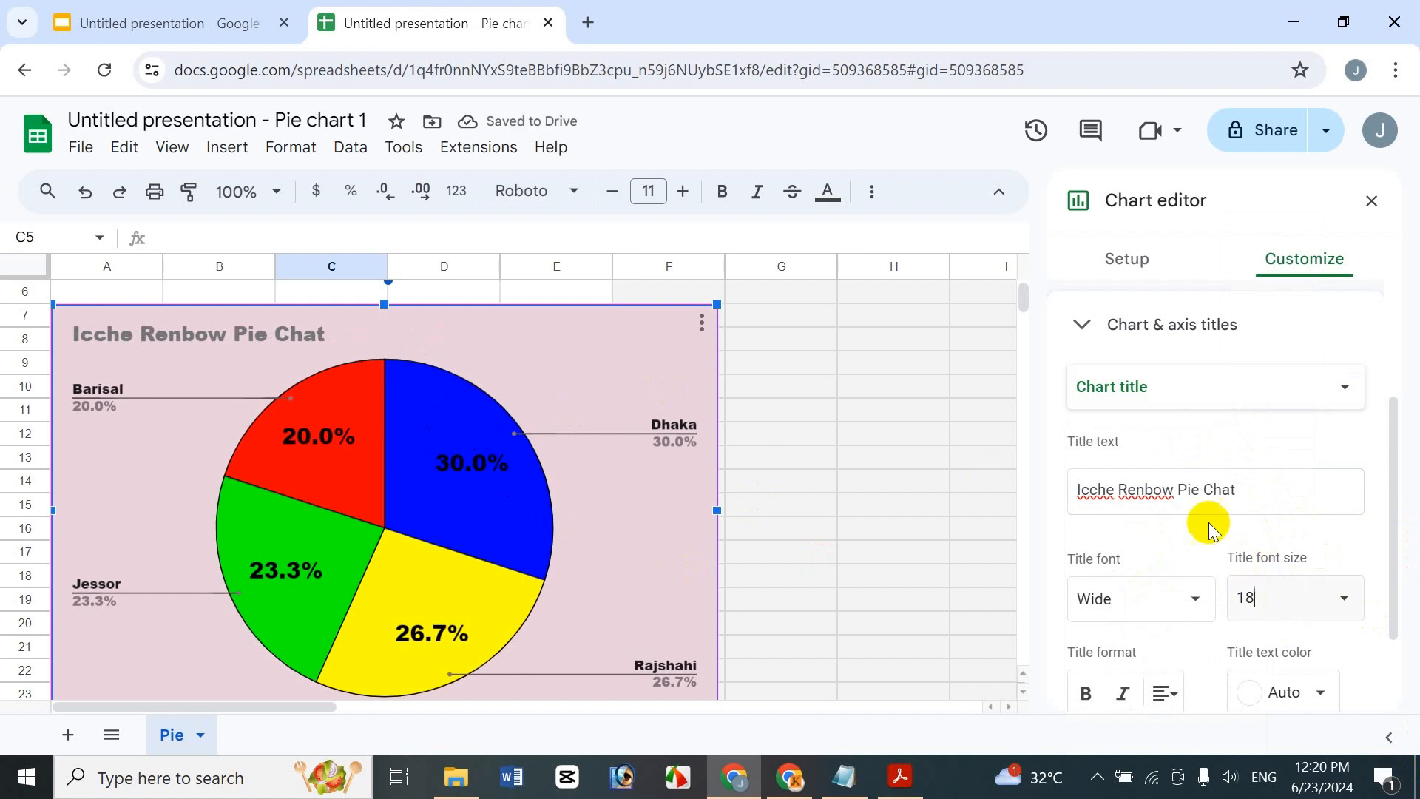
{"action": "left_click", "coordinate": [1338, 599]}
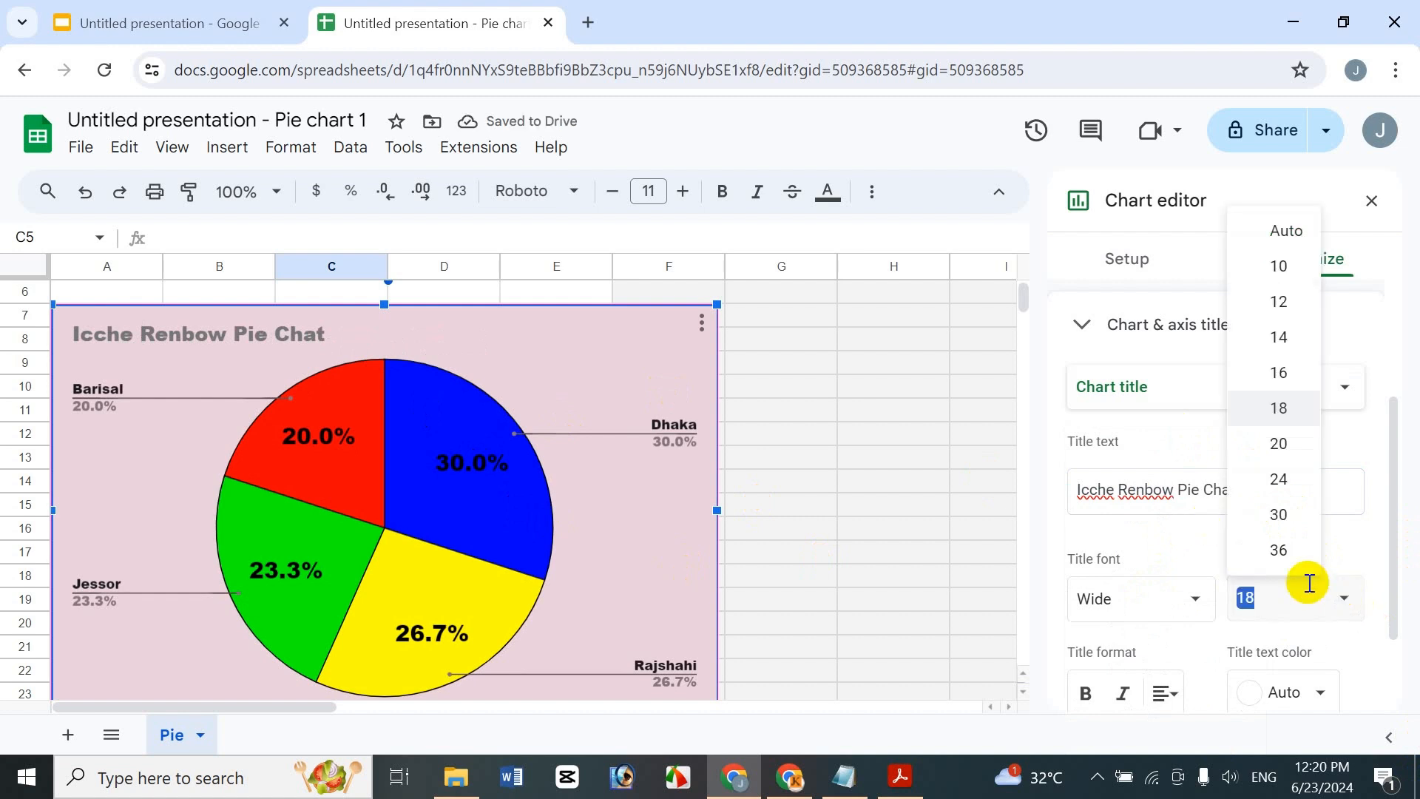
{"action": "left_click", "coordinate": [1298, 491]}
Make the chart title bold and set its text color to black.
{"action": "scroll", "coordinate": [1395, 562], "scroll_direction": "down", "scroll_amount": 2}
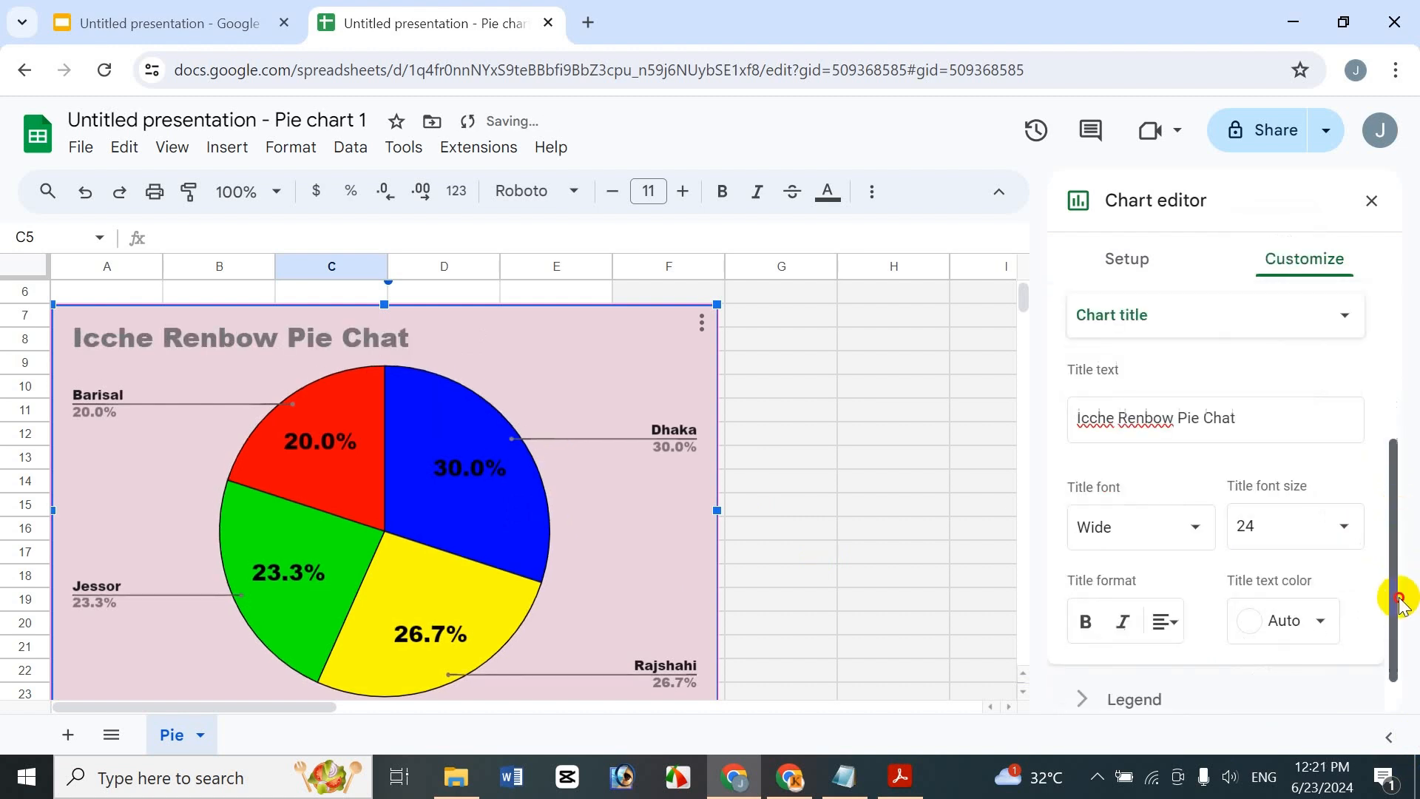
{"action": "left_click", "coordinate": [1164, 494]}
{"action": "left_click", "coordinate": [1328, 481]}
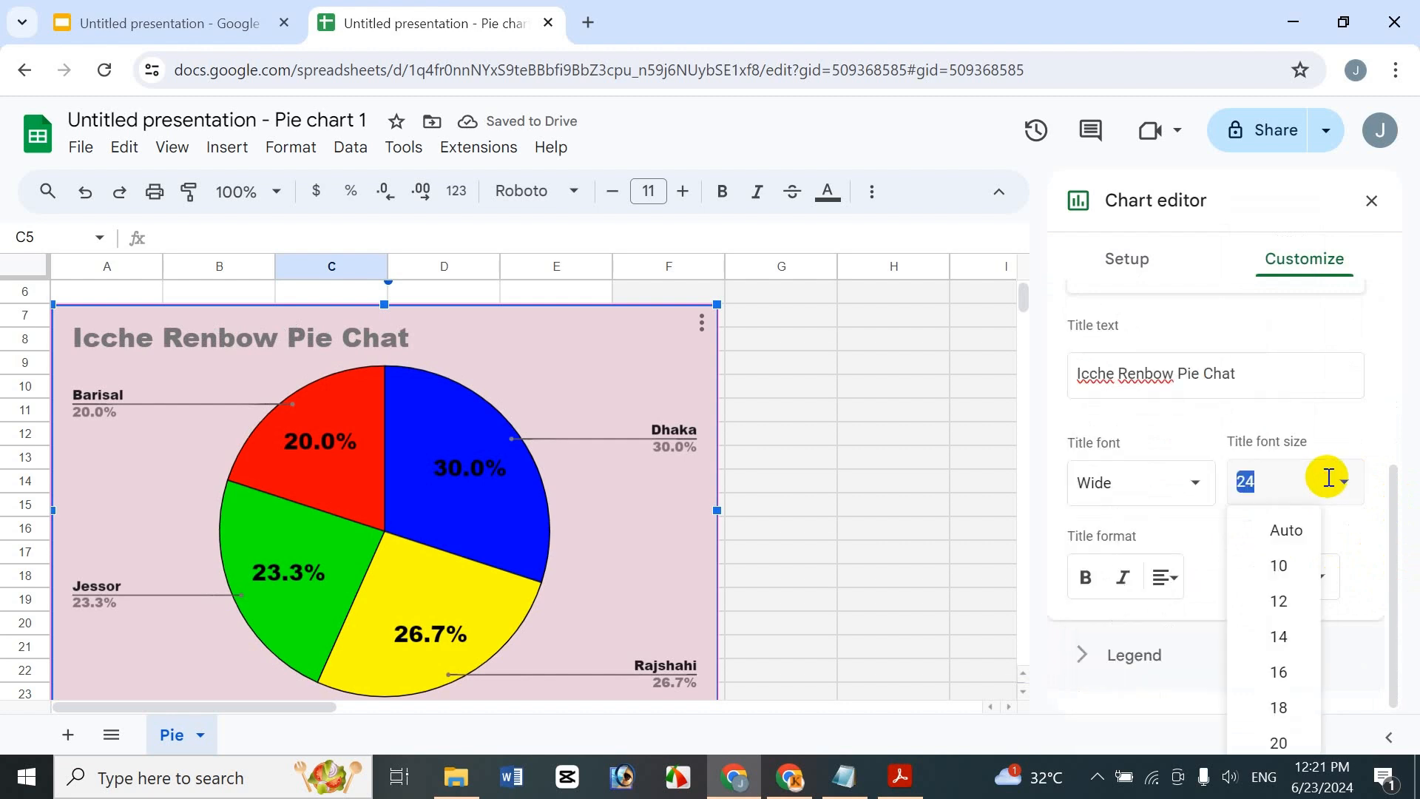
{"action": "left_click", "coordinate": [1092, 574]}
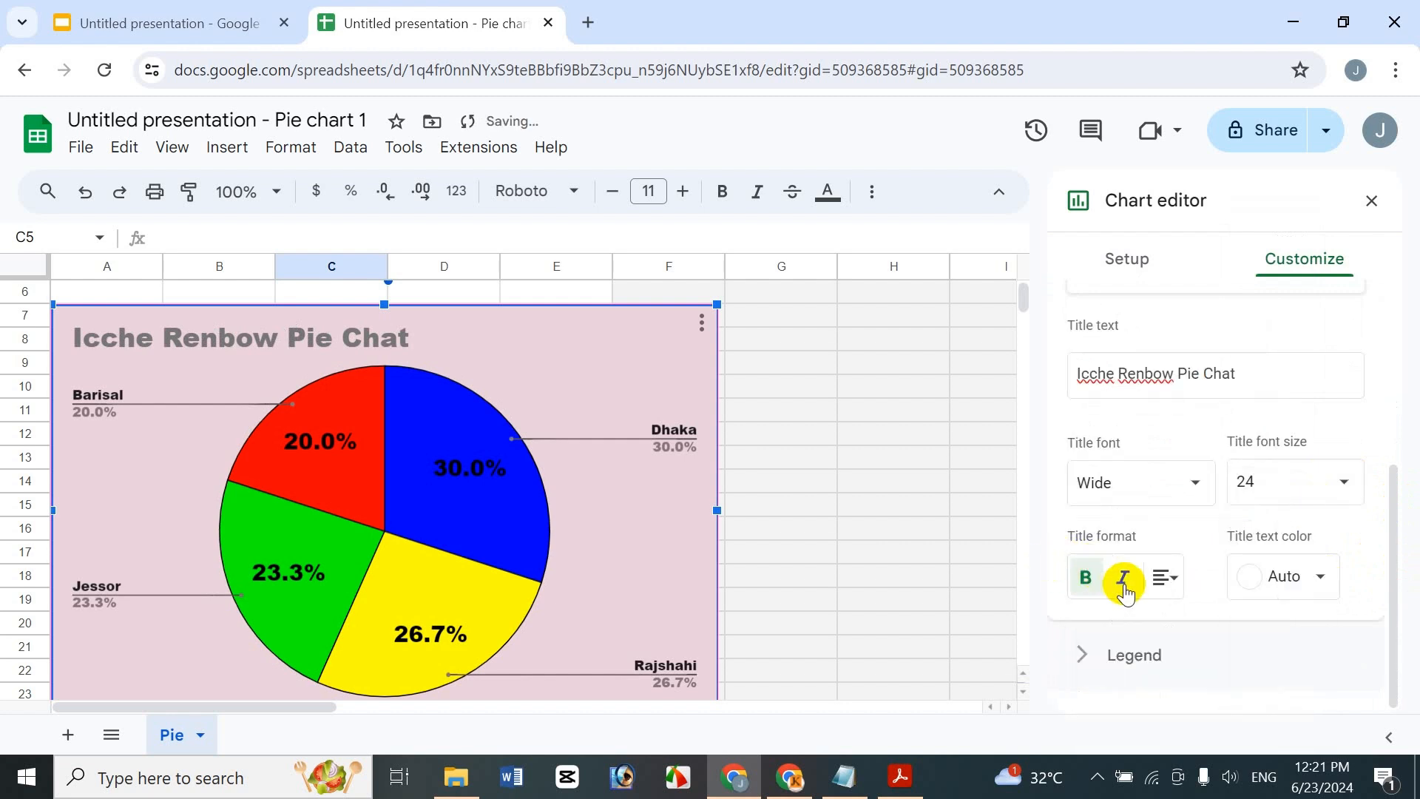
{"action": "left_click", "coordinate": [1276, 577]}
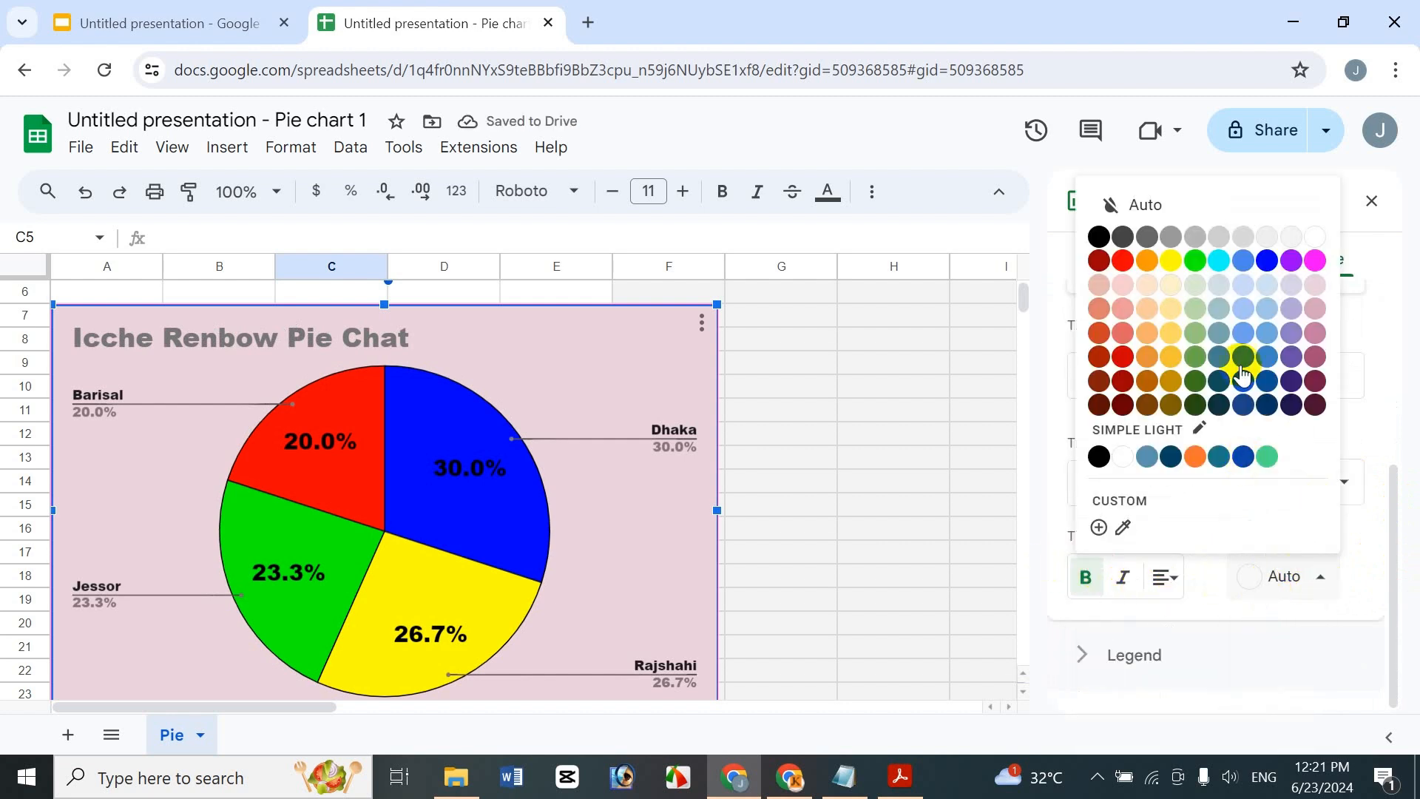
{"action": "left_click", "coordinate": [1099, 236]}
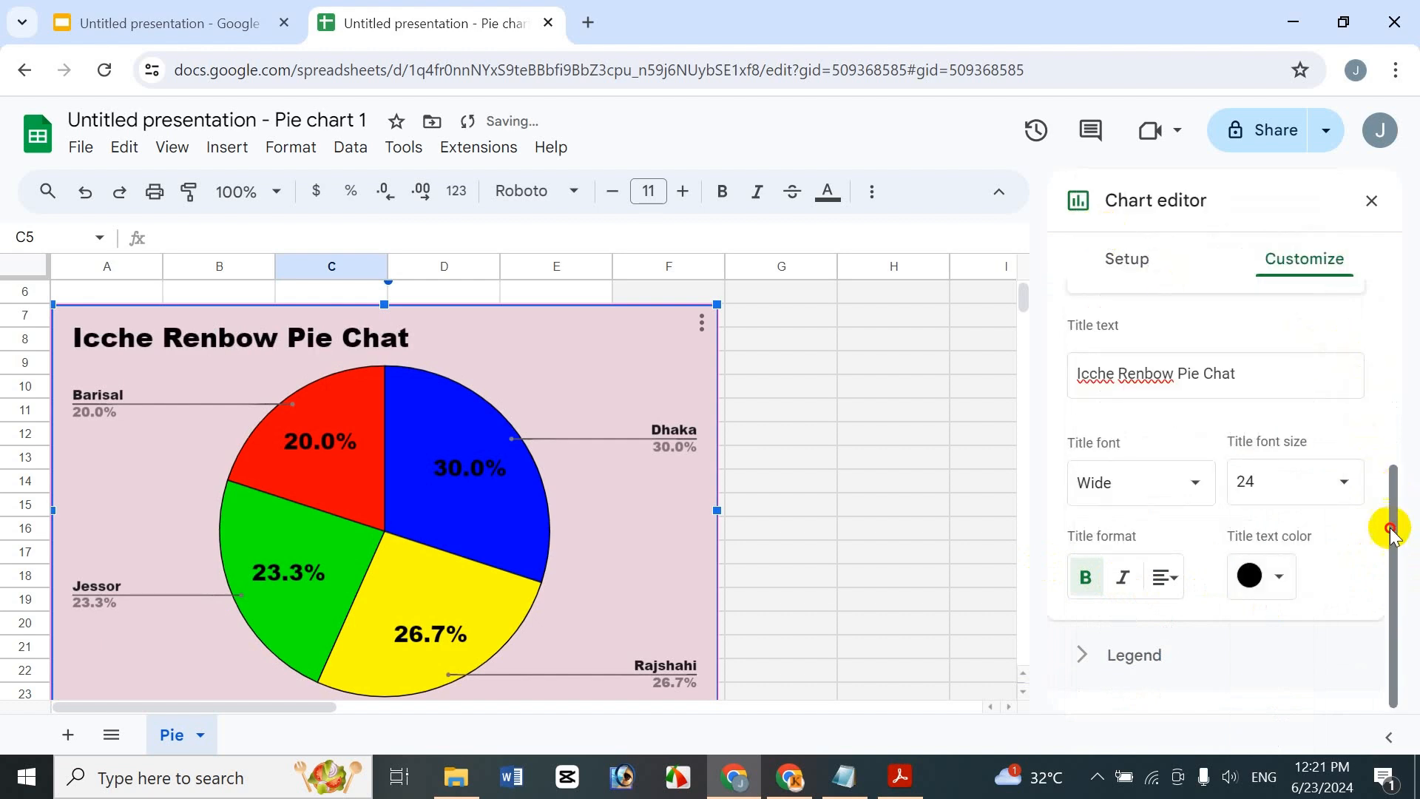
Set the legend font of the pie chart to Wide.
{"action": "left_click", "coordinate": [1217, 657]}
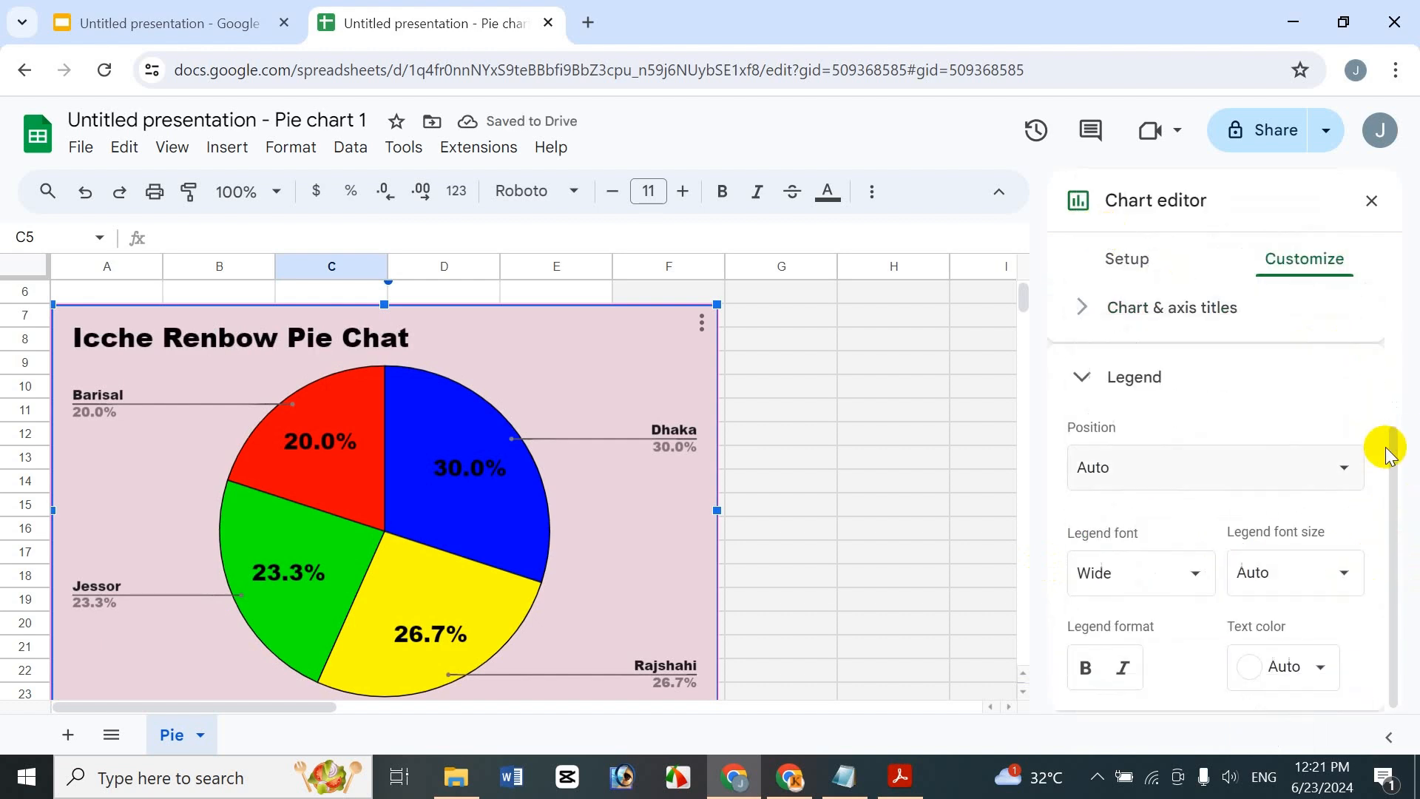
{"action": "left_click", "coordinate": [1093, 466]}
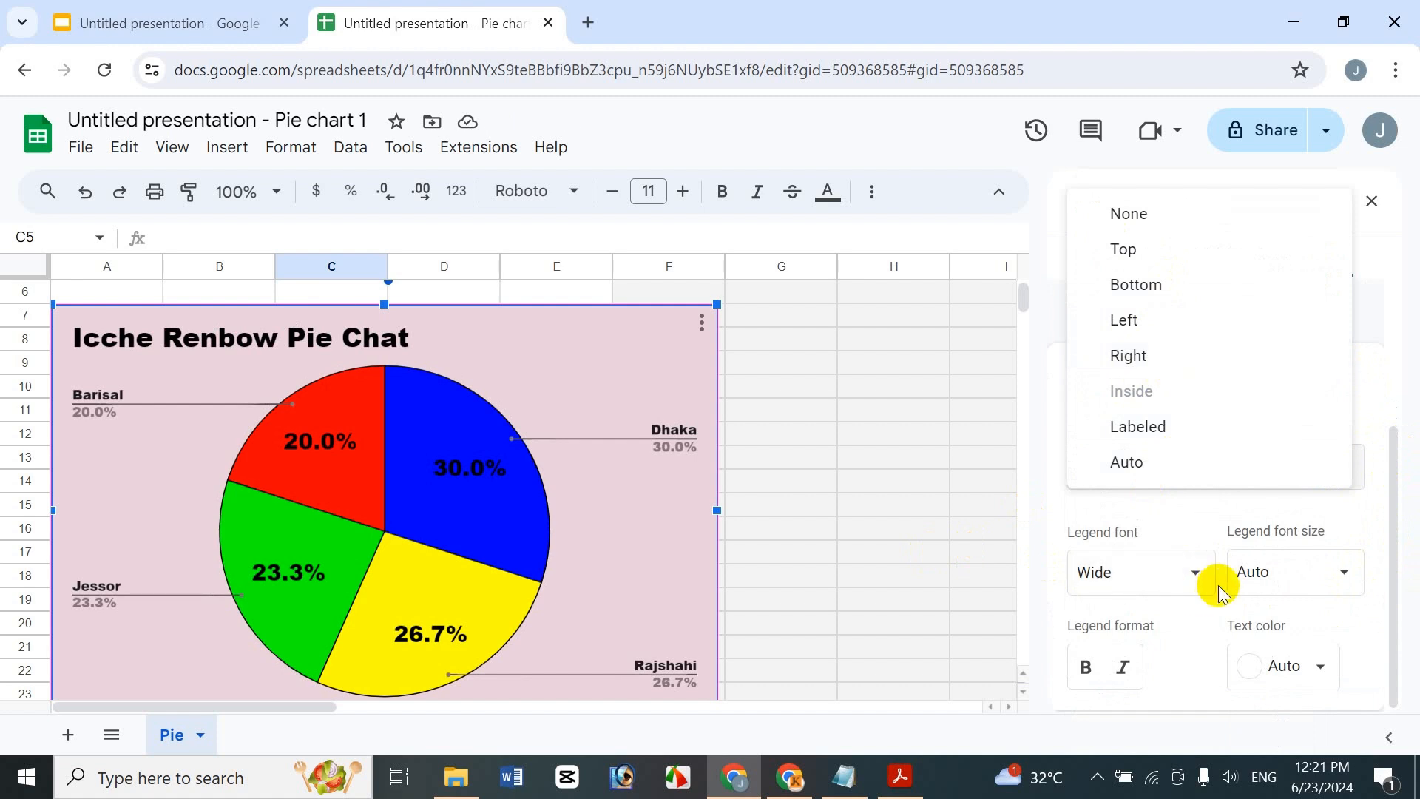
{"action": "left_click", "coordinate": [1144, 574]}
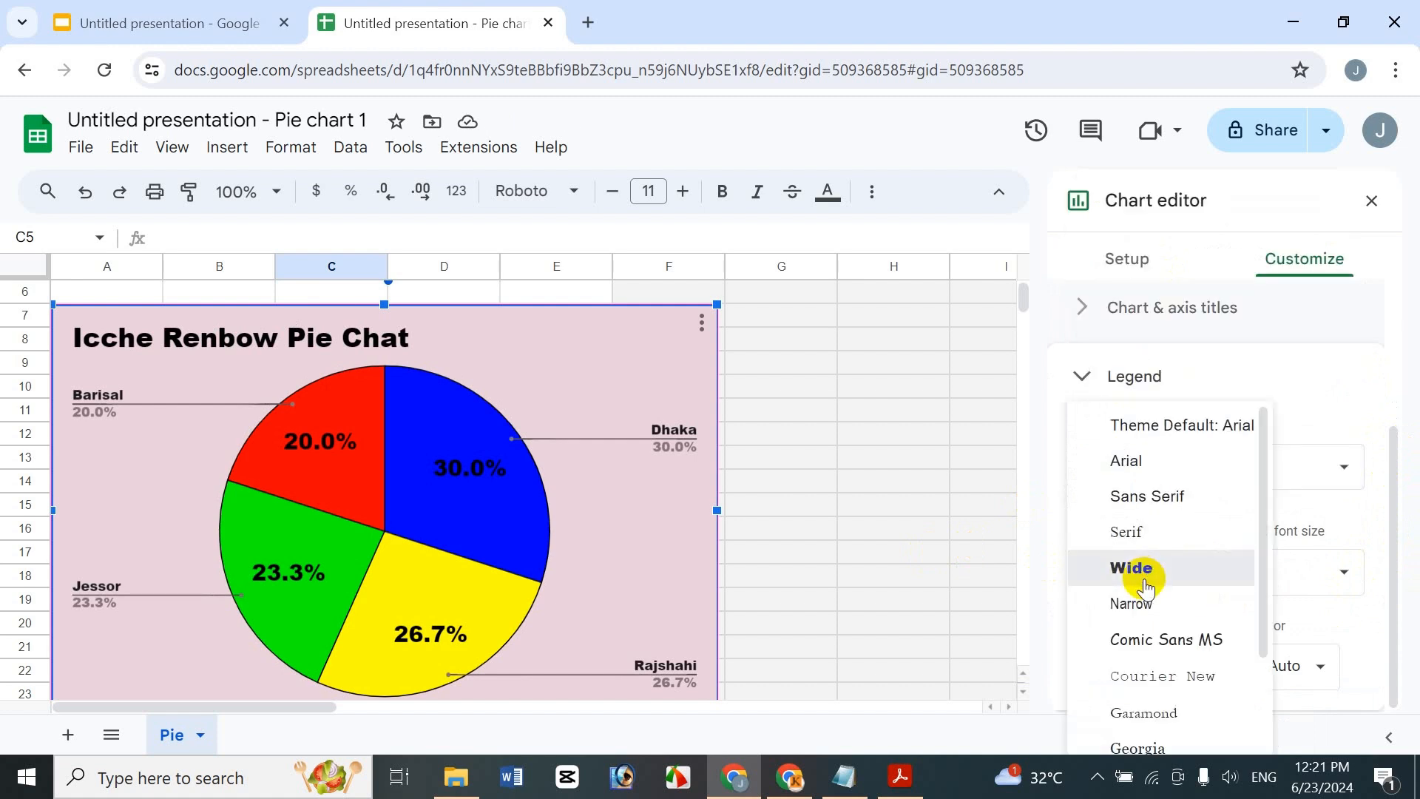
{"action": "left_click", "coordinate": [1145, 588]}
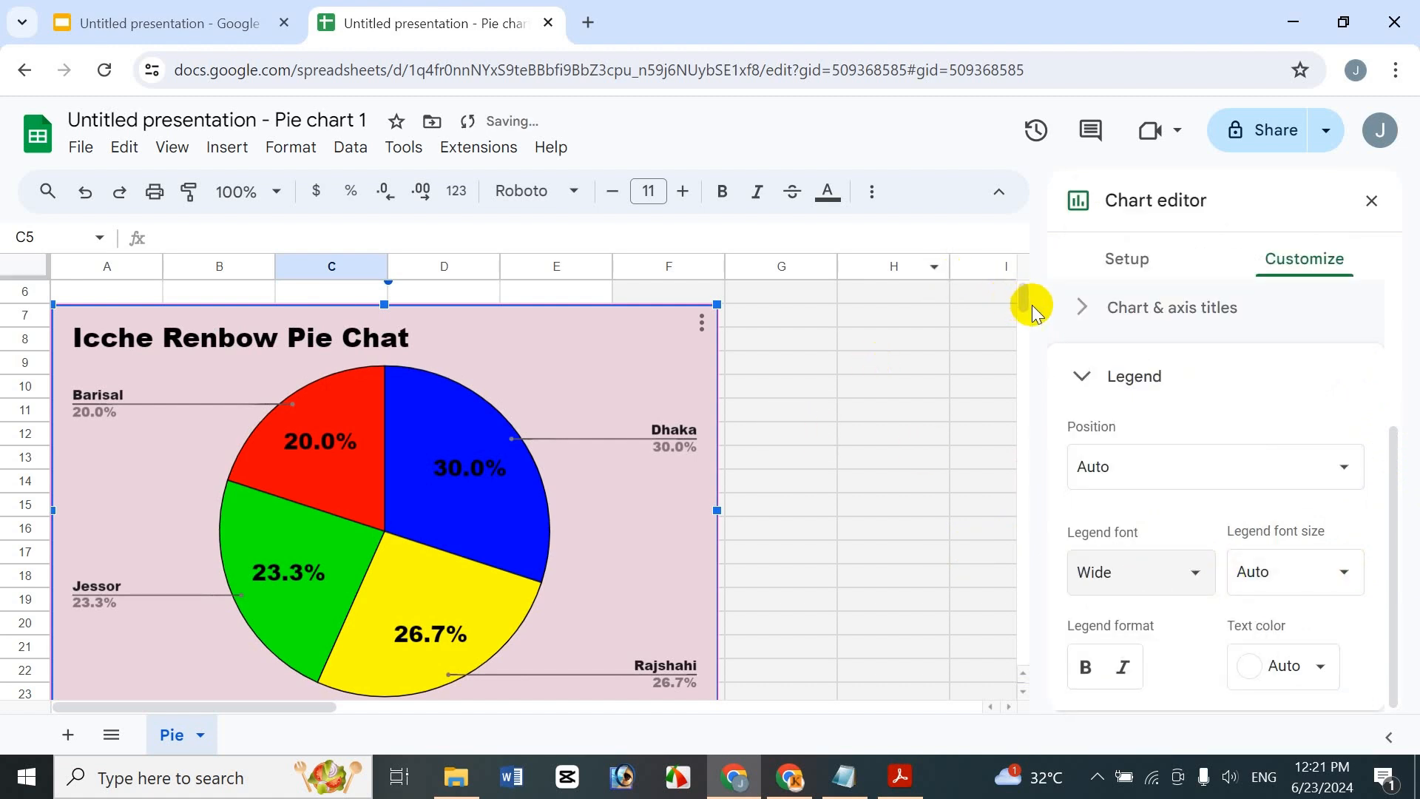
{"action": "left_click_drag", "start_coordinate": [1017, 310], "coordinate": [1024, 301]}
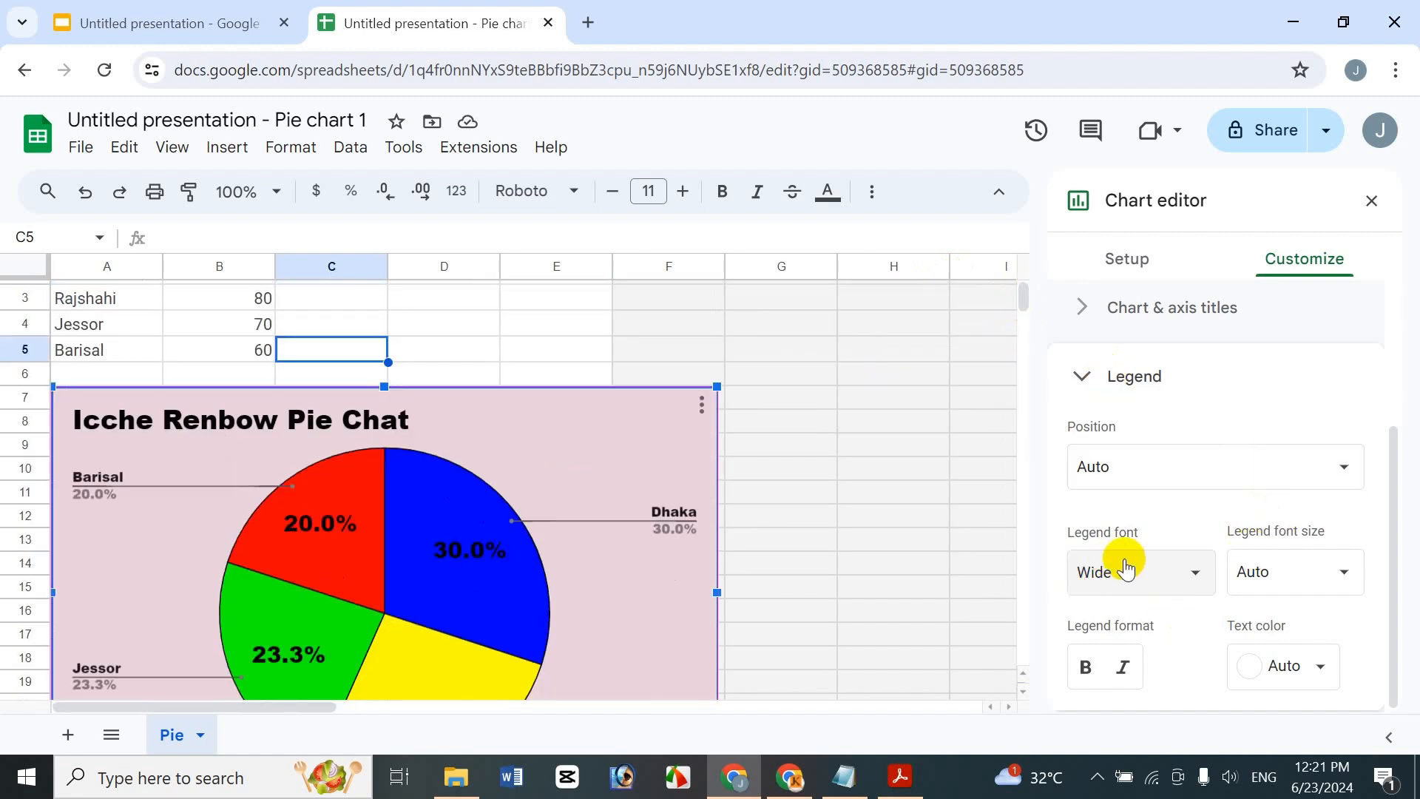
Try the Bottom, Top and Auto legend positions, and settle on Top.
{"action": "left_click", "coordinate": [1158, 465]}
{"action": "left_click", "coordinate": [1171, 287]}
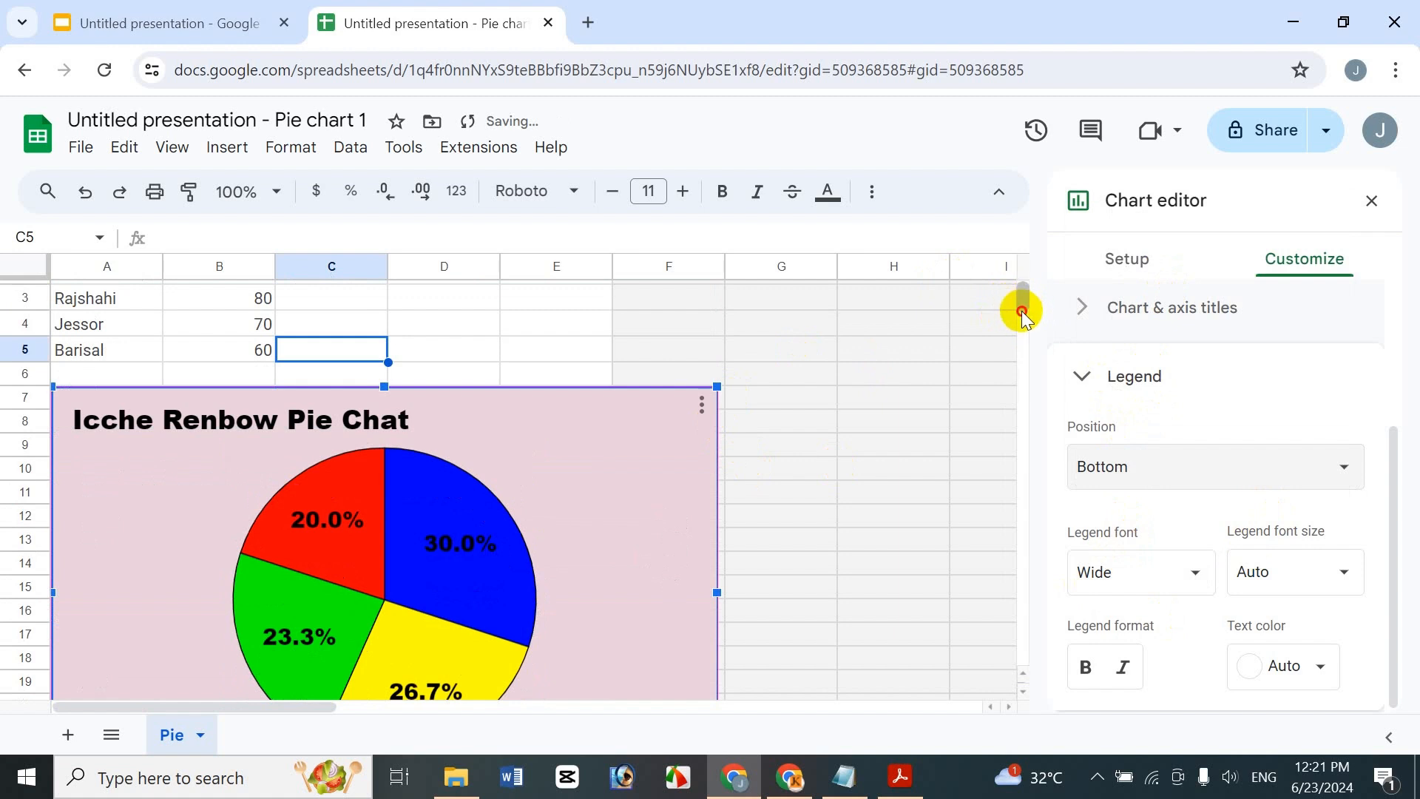
{"action": "left_click_drag", "start_coordinate": [1022, 312], "coordinate": [1024, 301]}
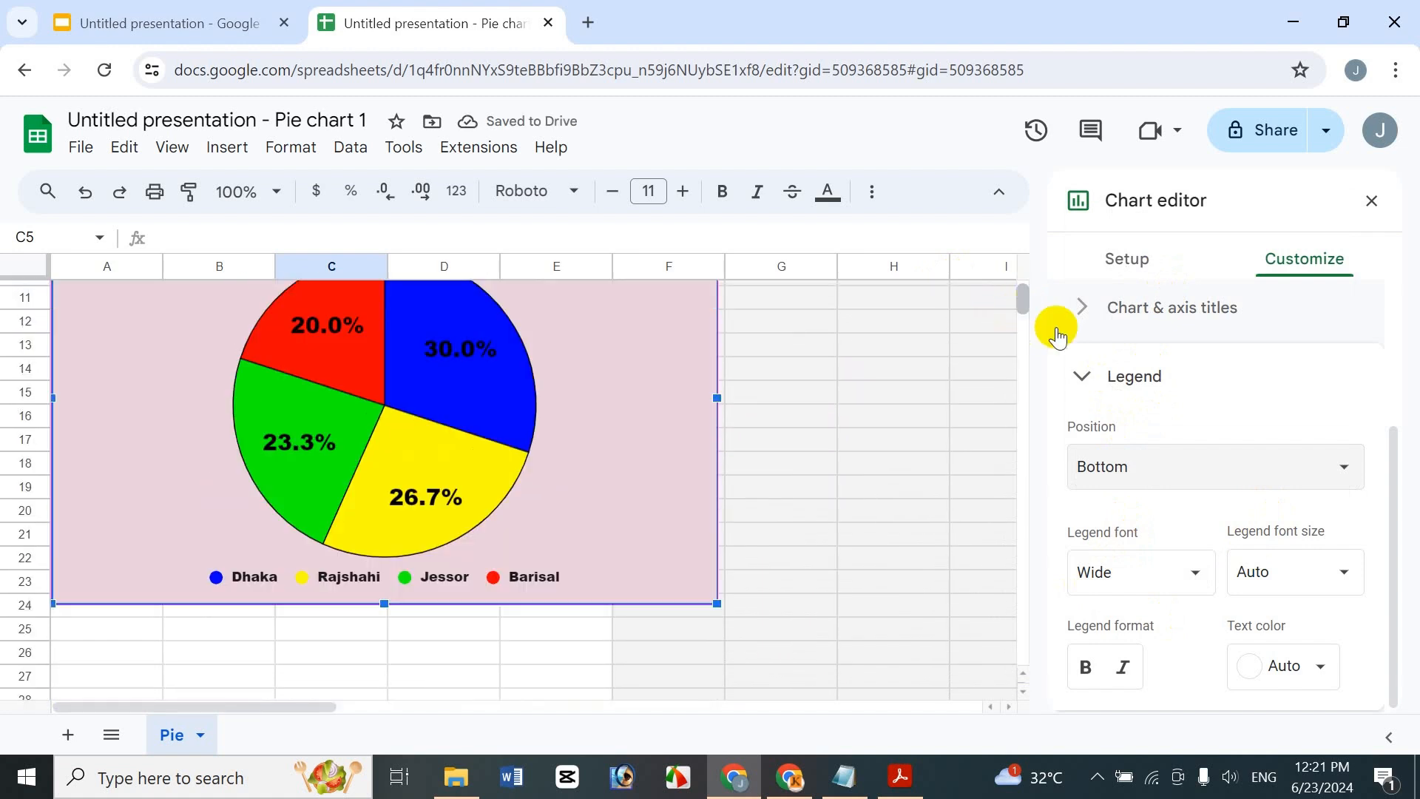
{"action": "left_click", "coordinate": [1143, 459]}
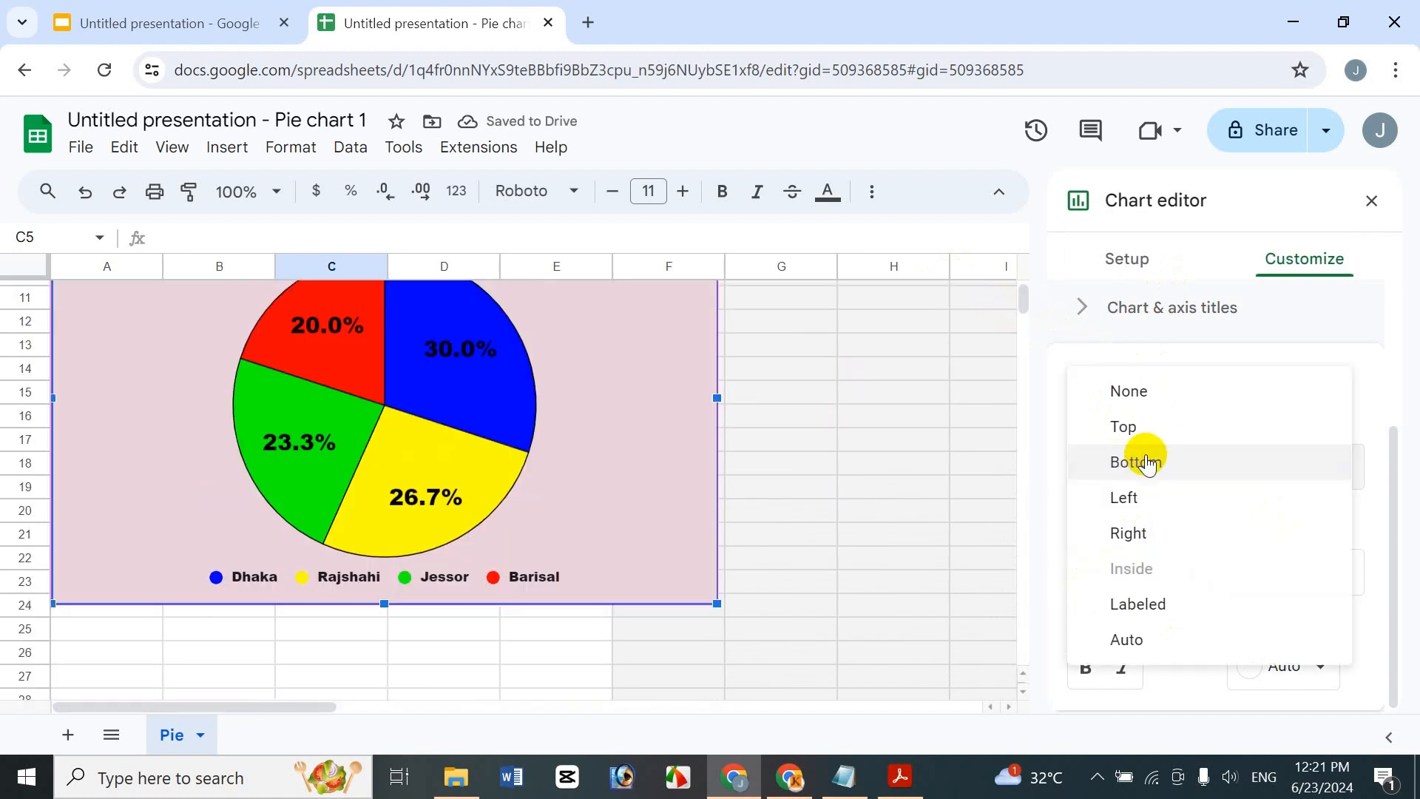
{"action": "left_click", "coordinate": [1185, 444]}
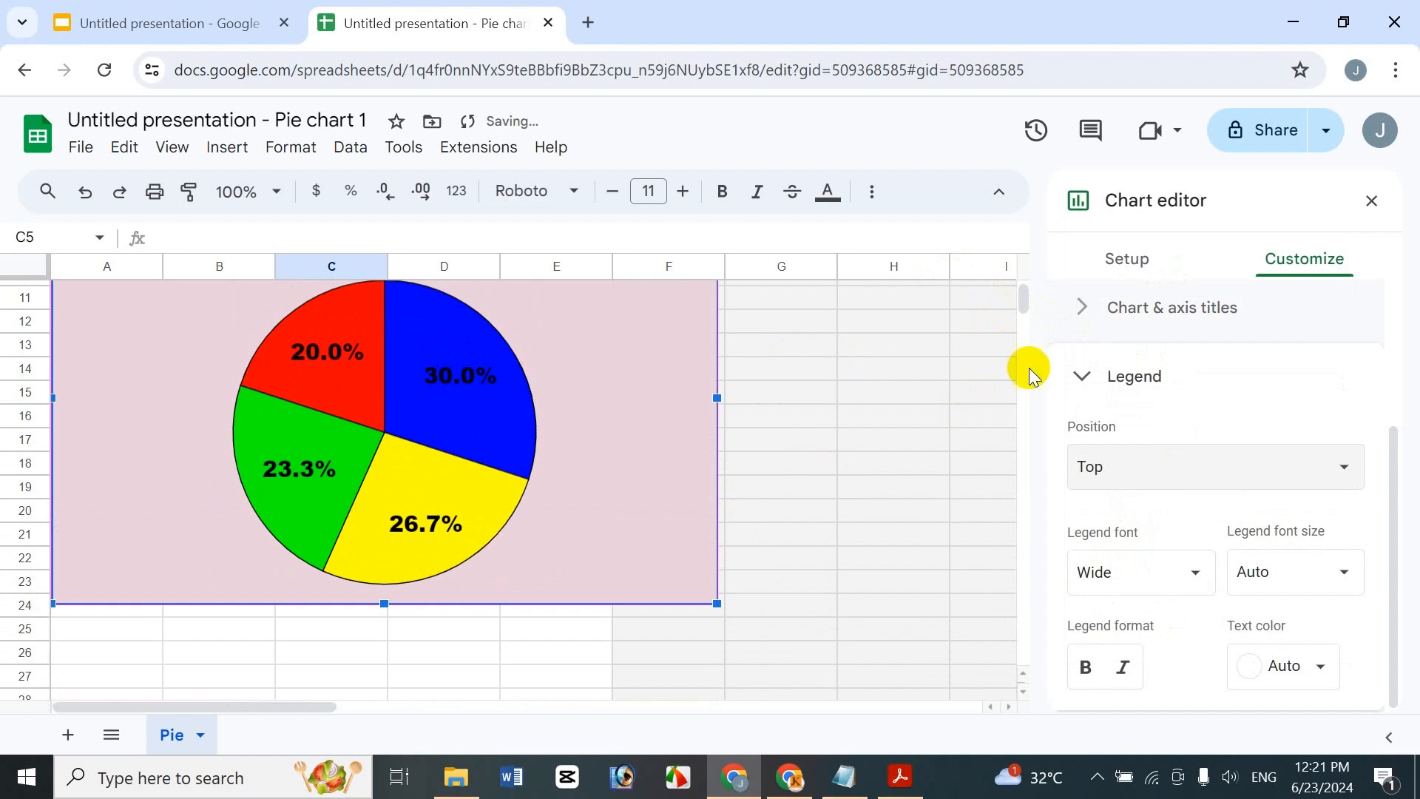
{"action": "left_click_drag", "start_coordinate": [1018, 295], "coordinate": [1021, 274]}
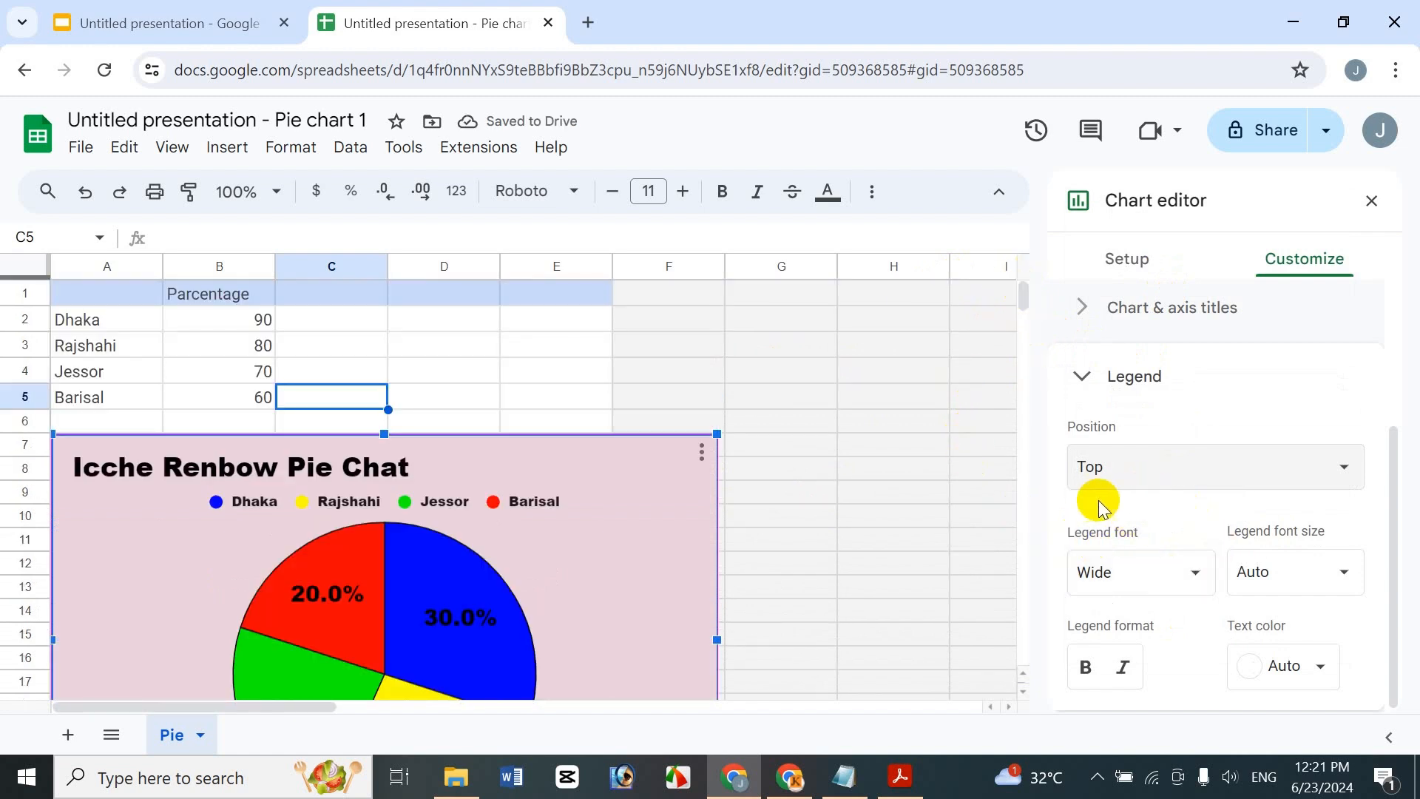
{"action": "left_click", "coordinate": [1149, 481]}
{"action": "left_click", "coordinate": [1125, 679]}
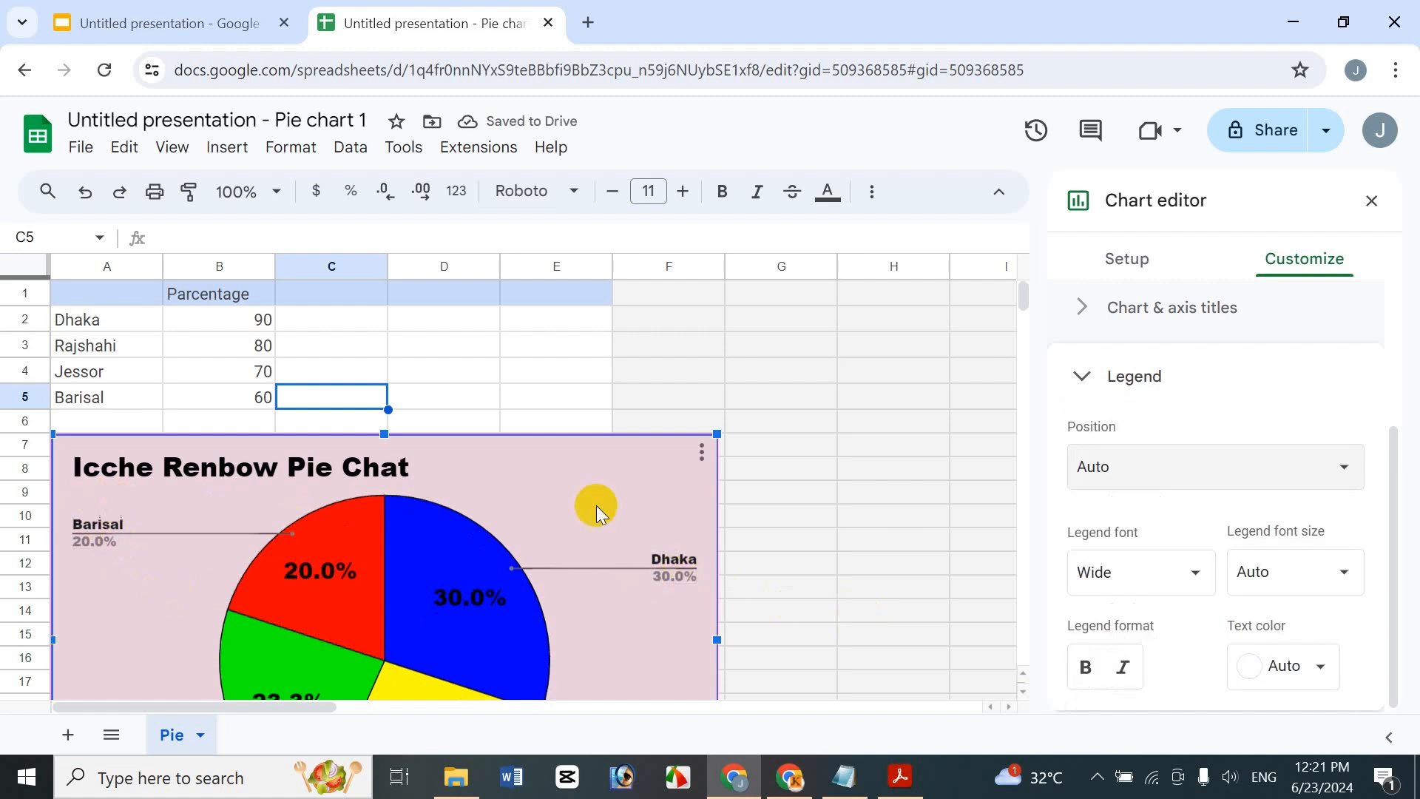
{"action": "left_click", "coordinate": [1089, 466]}
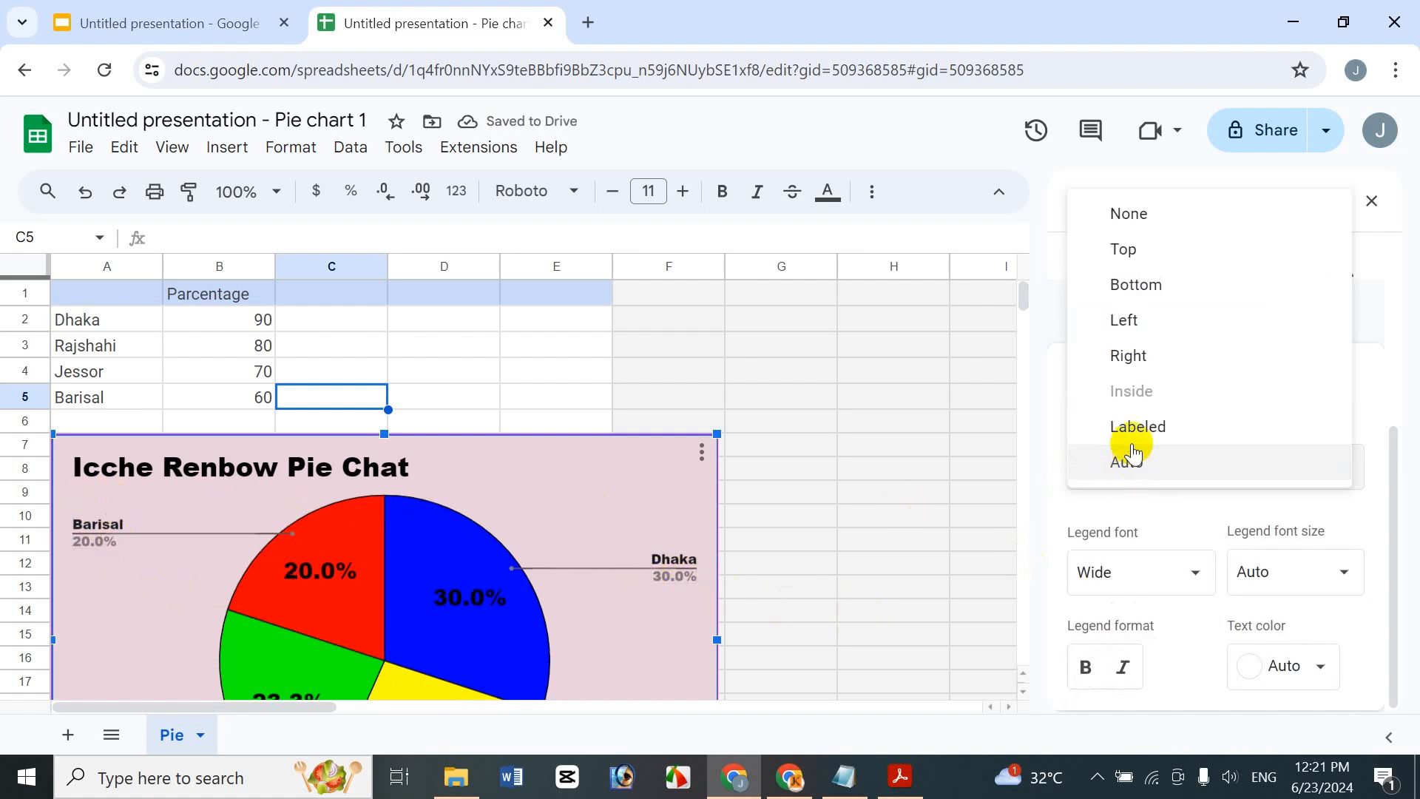
{"action": "left_click", "coordinate": [1170, 247]}
Set the legend text color to black and close the chart editor.
{"action": "left_click", "coordinate": [1147, 573]}
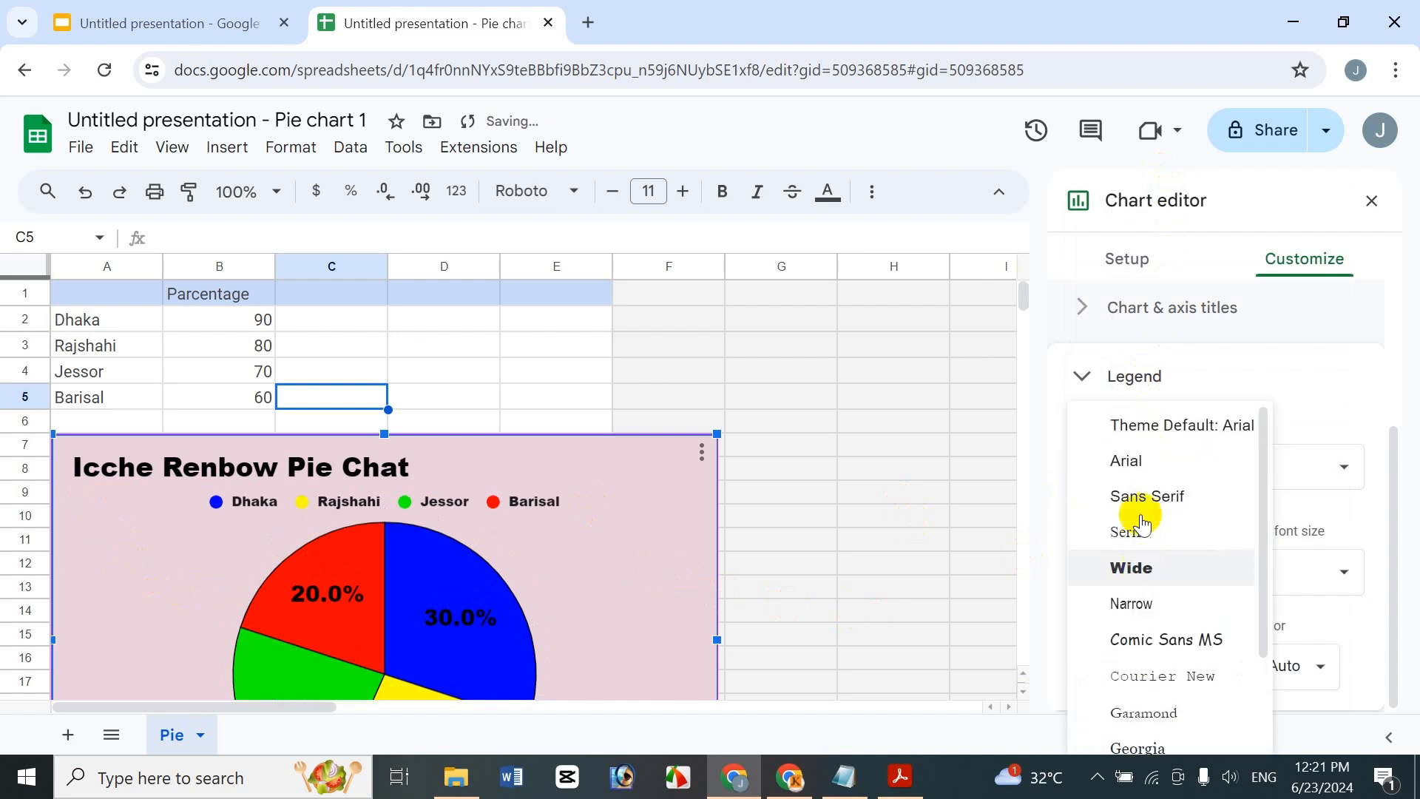
{"action": "left_click", "coordinate": [1413, 510]}
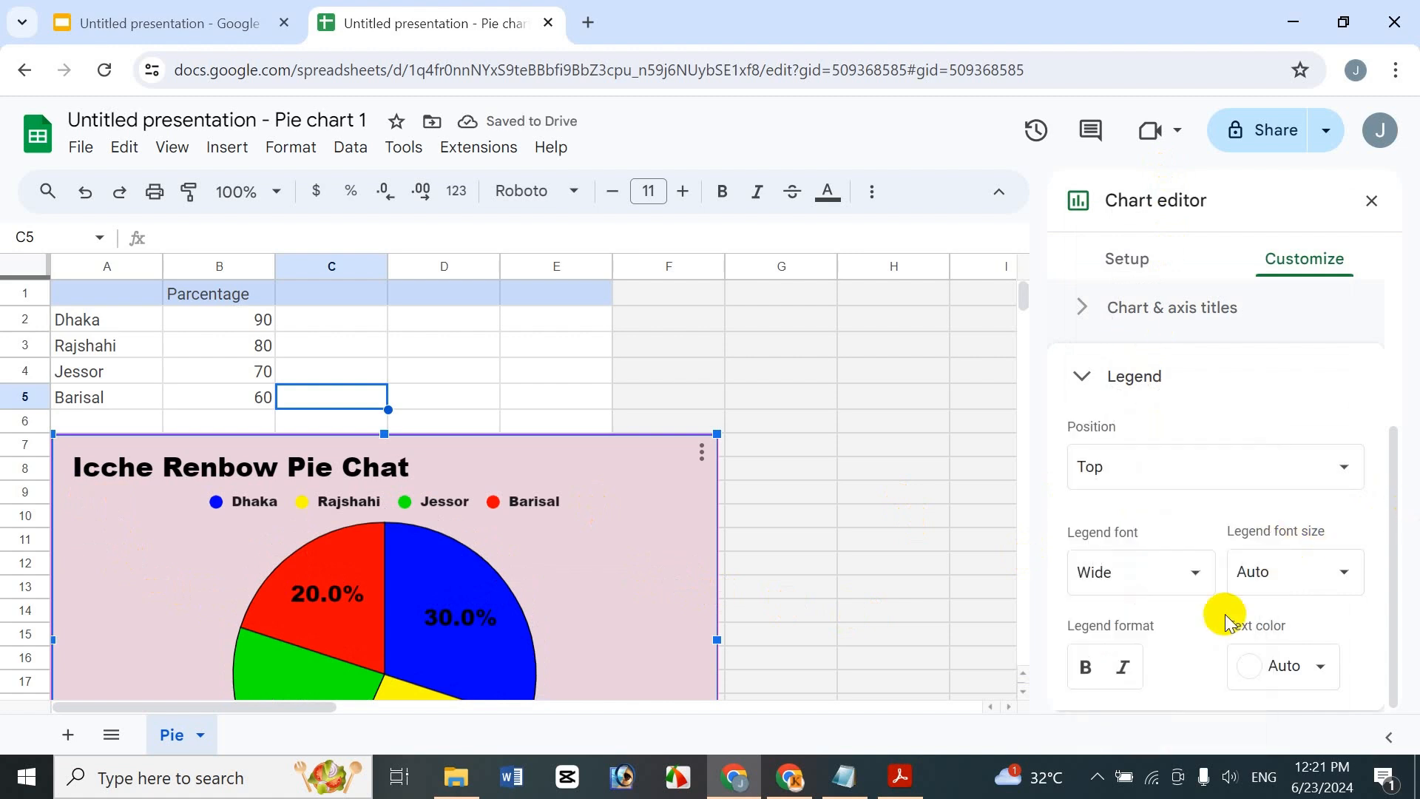
{"action": "left_click", "coordinate": [1312, 666]}
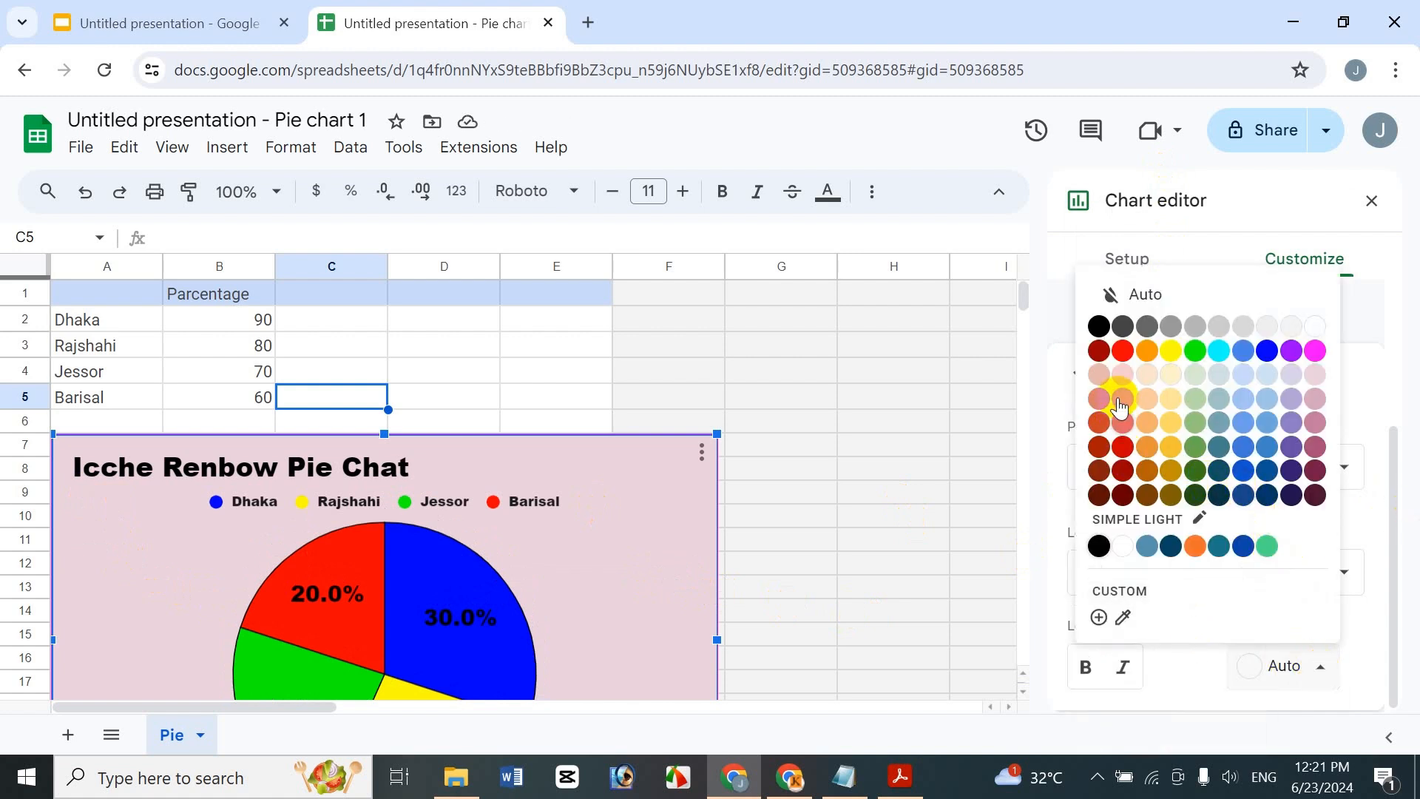
{"action": "left_click", "coordinate": [1095, 328]}
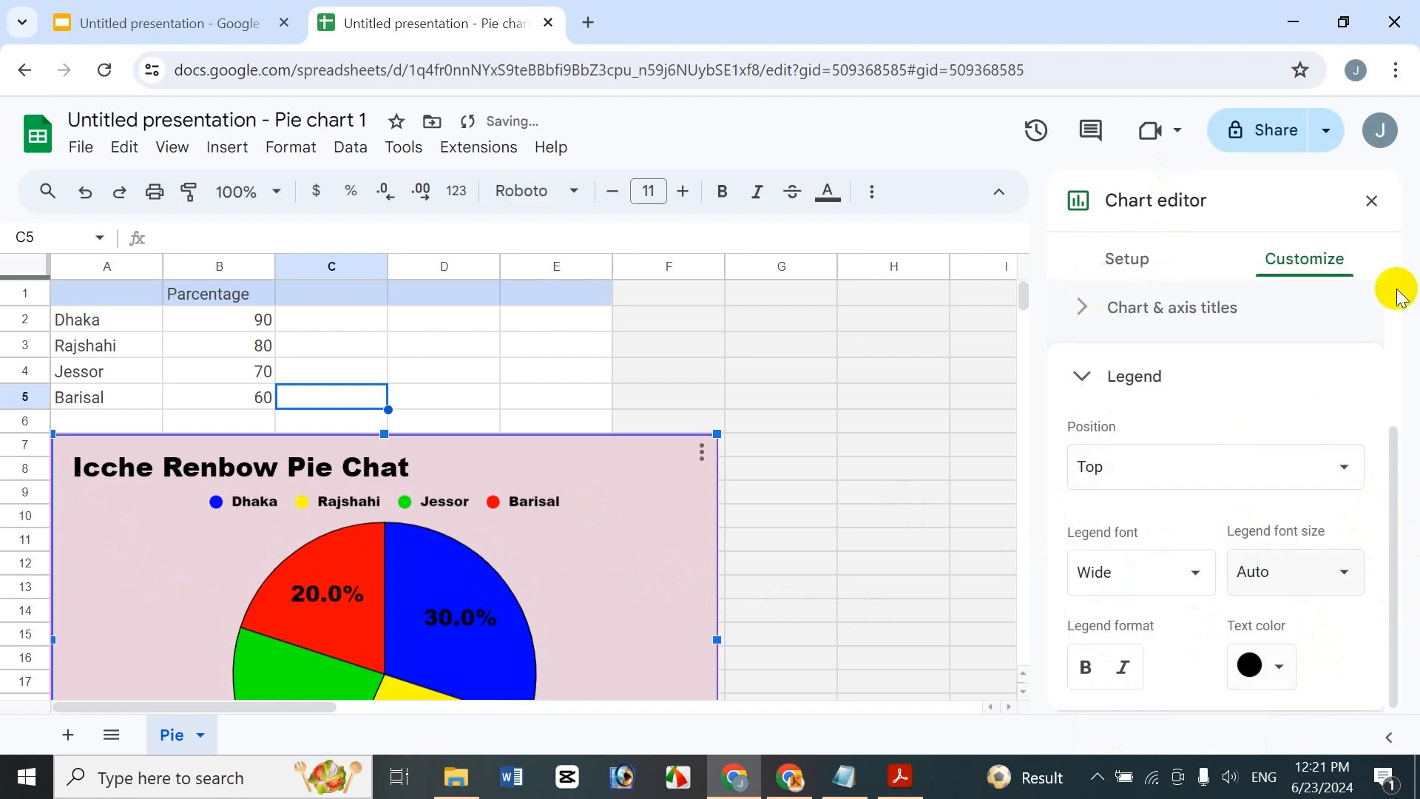
{"action": "left_click", "coordinate": [1372, 201]}
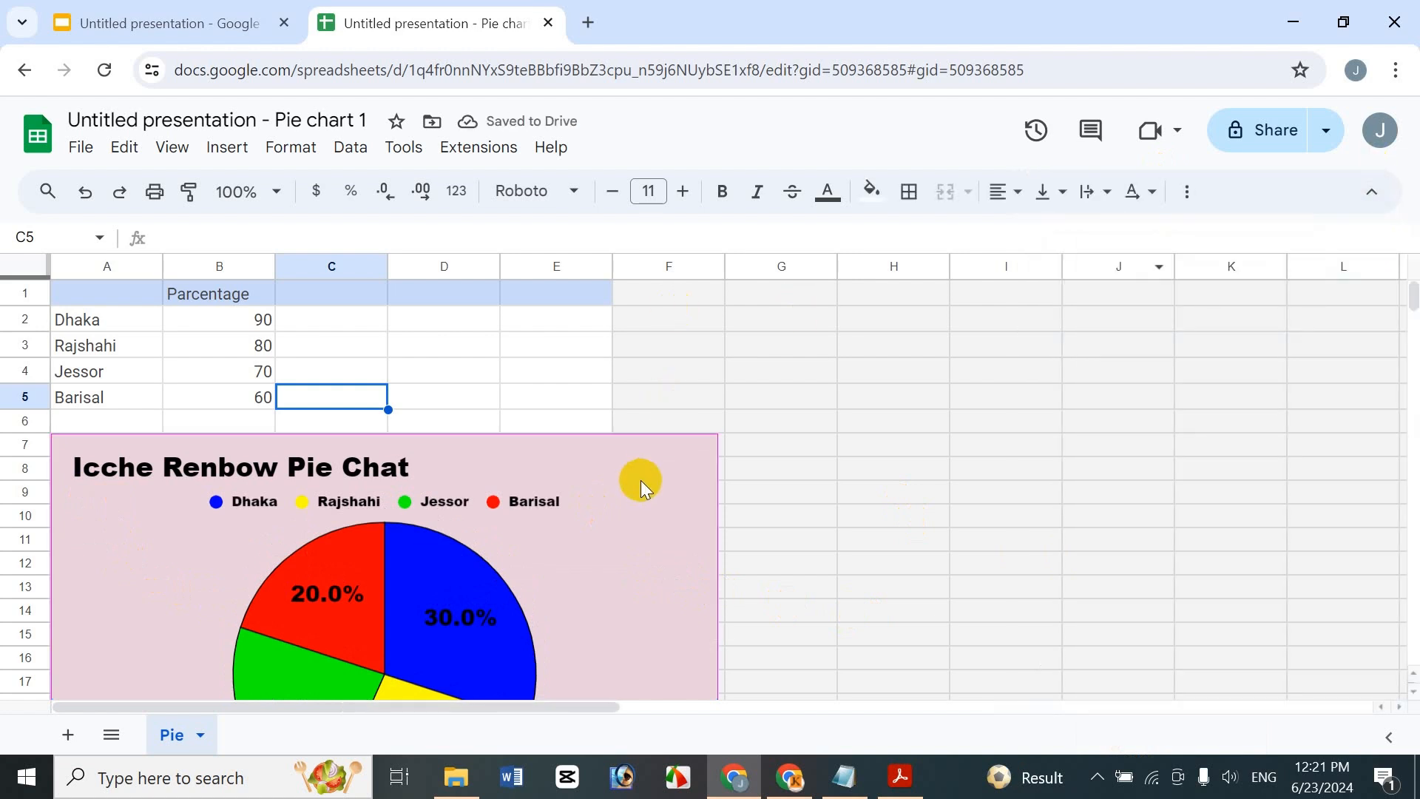
{"action": "left_click", "coordinate": [658, 445]}
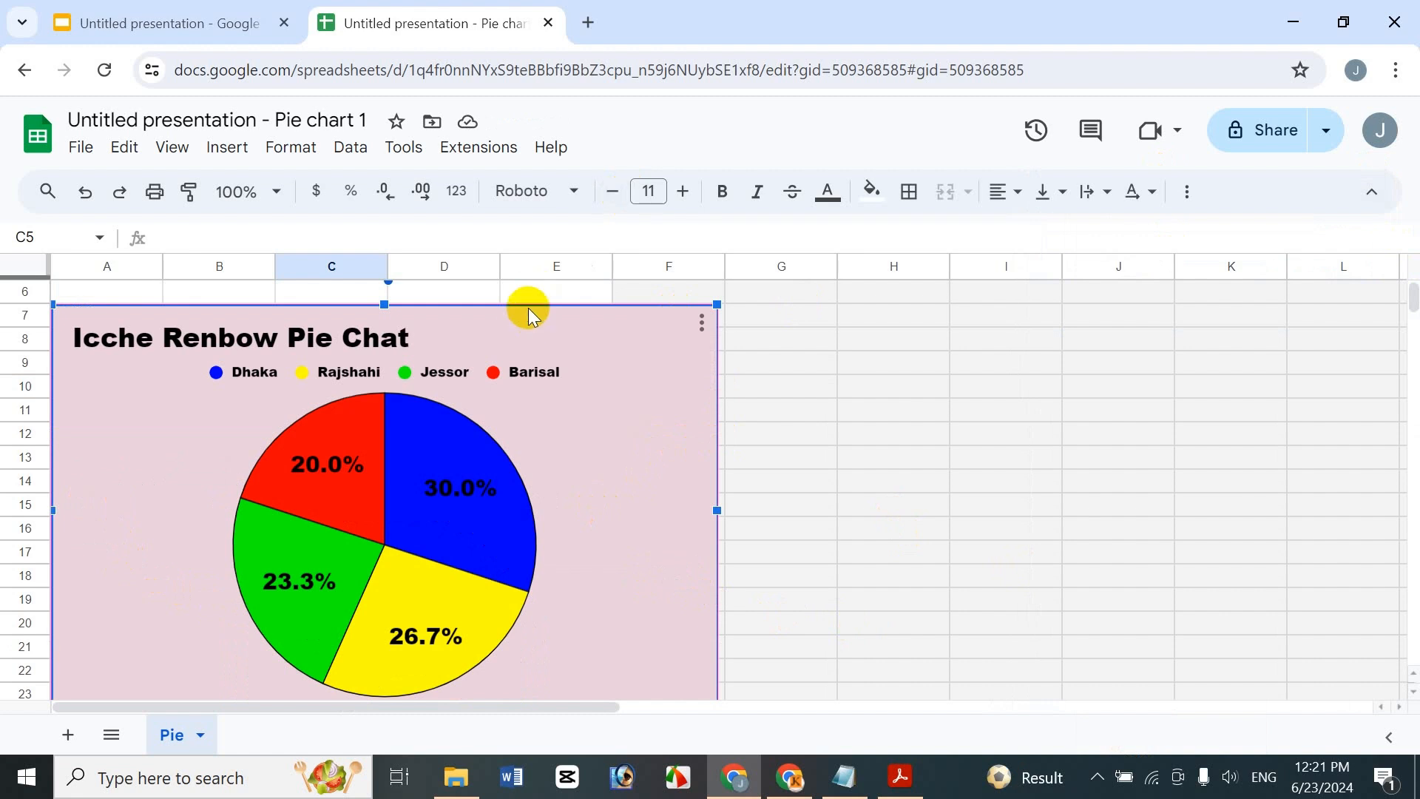
{"action": "left_click", "coordinate": [705, 319]}
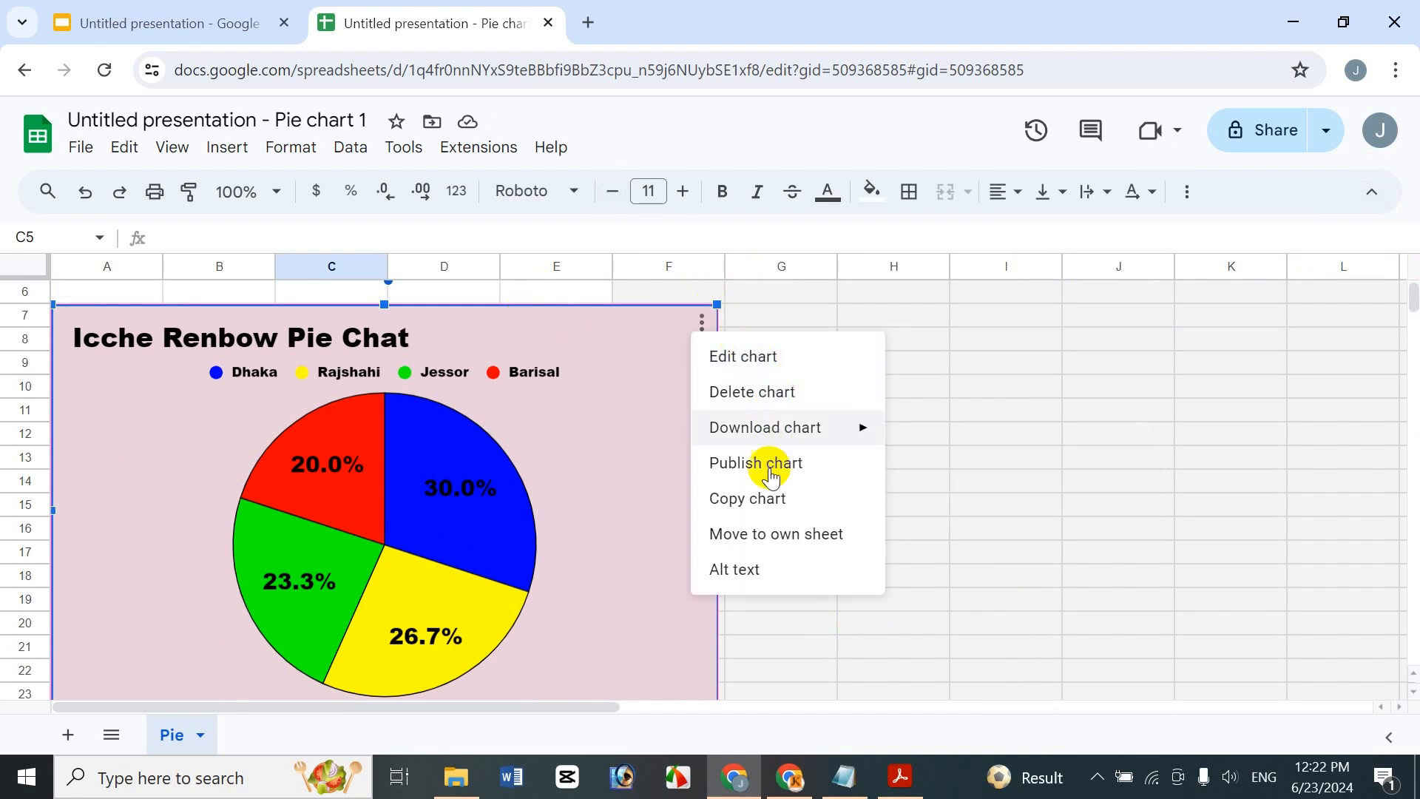
{"action": "mouse_move", "coordinate": [791, 431]}
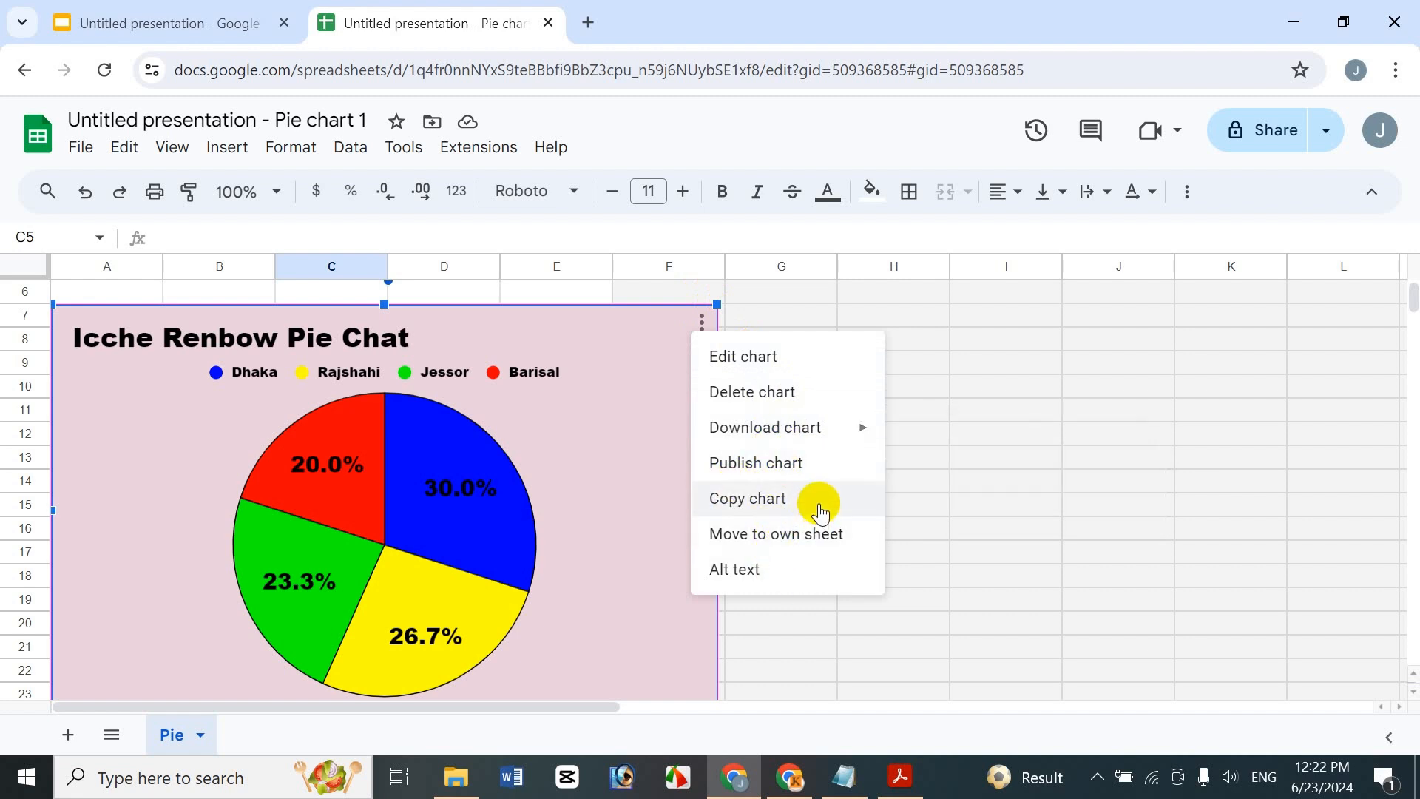
Set the tab color of the Pie sheet to black.
{"action": "left_click", "coordinate": [176, 740]}
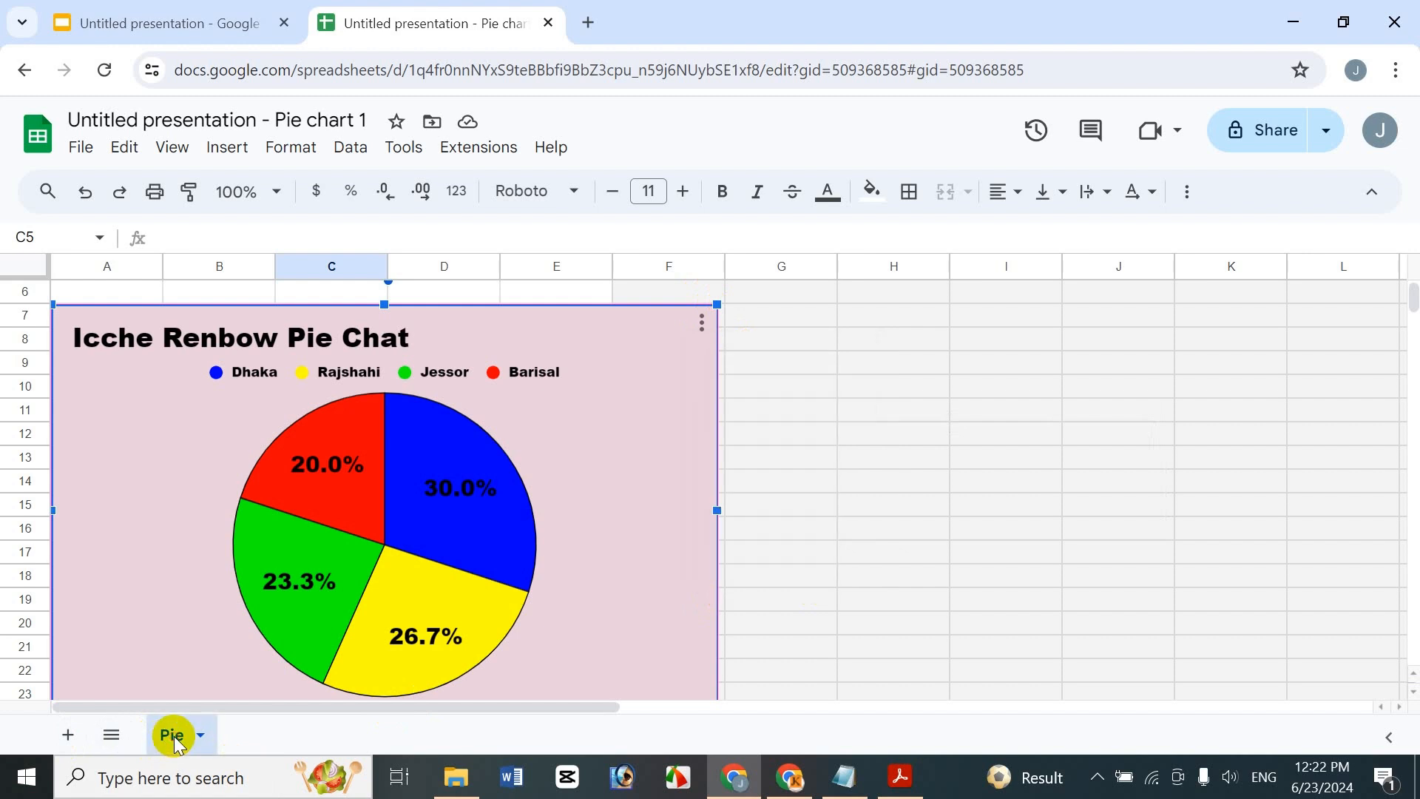
{"action": "right_click", "coordinate": [178, 742]}
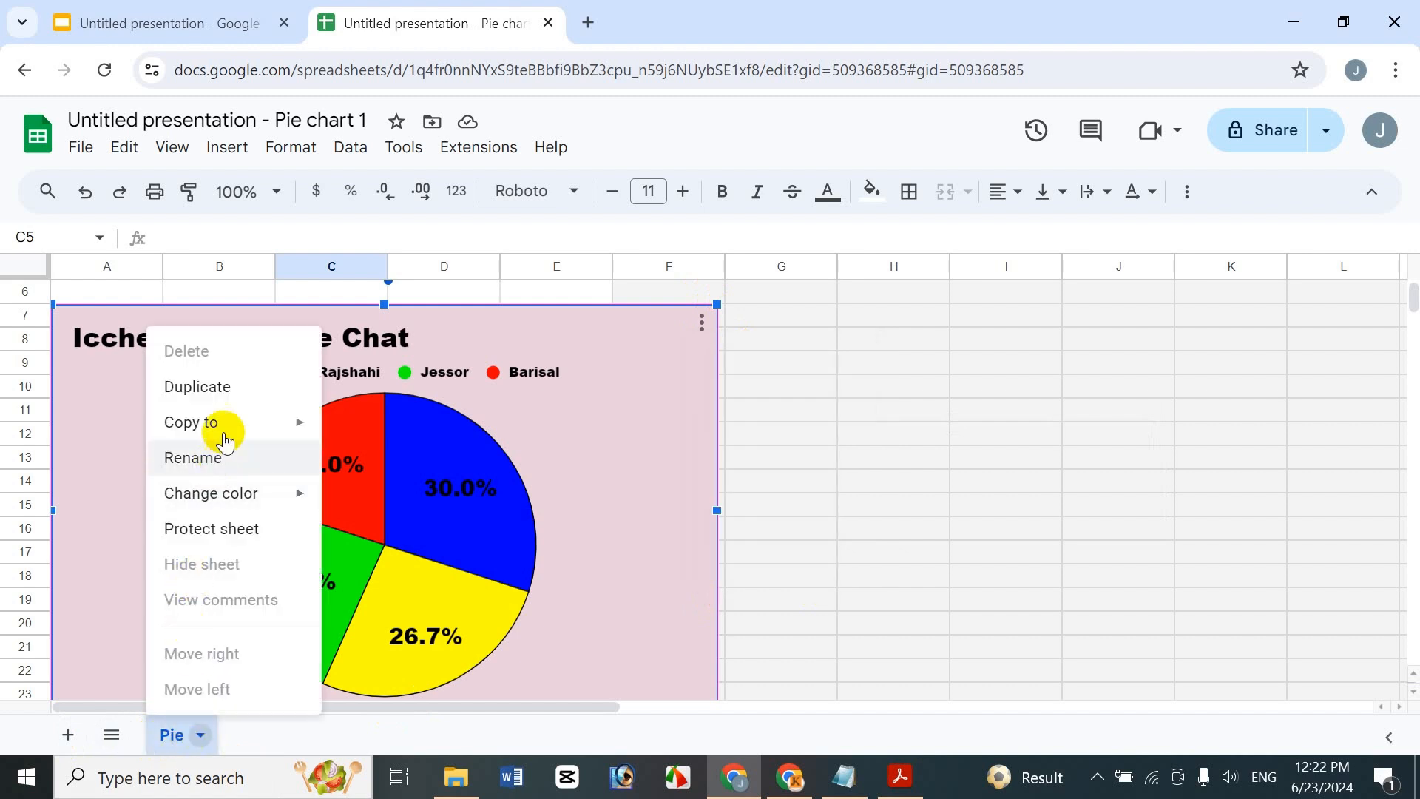
{"action": "mouse_move", "coordinate": [227, 435]}
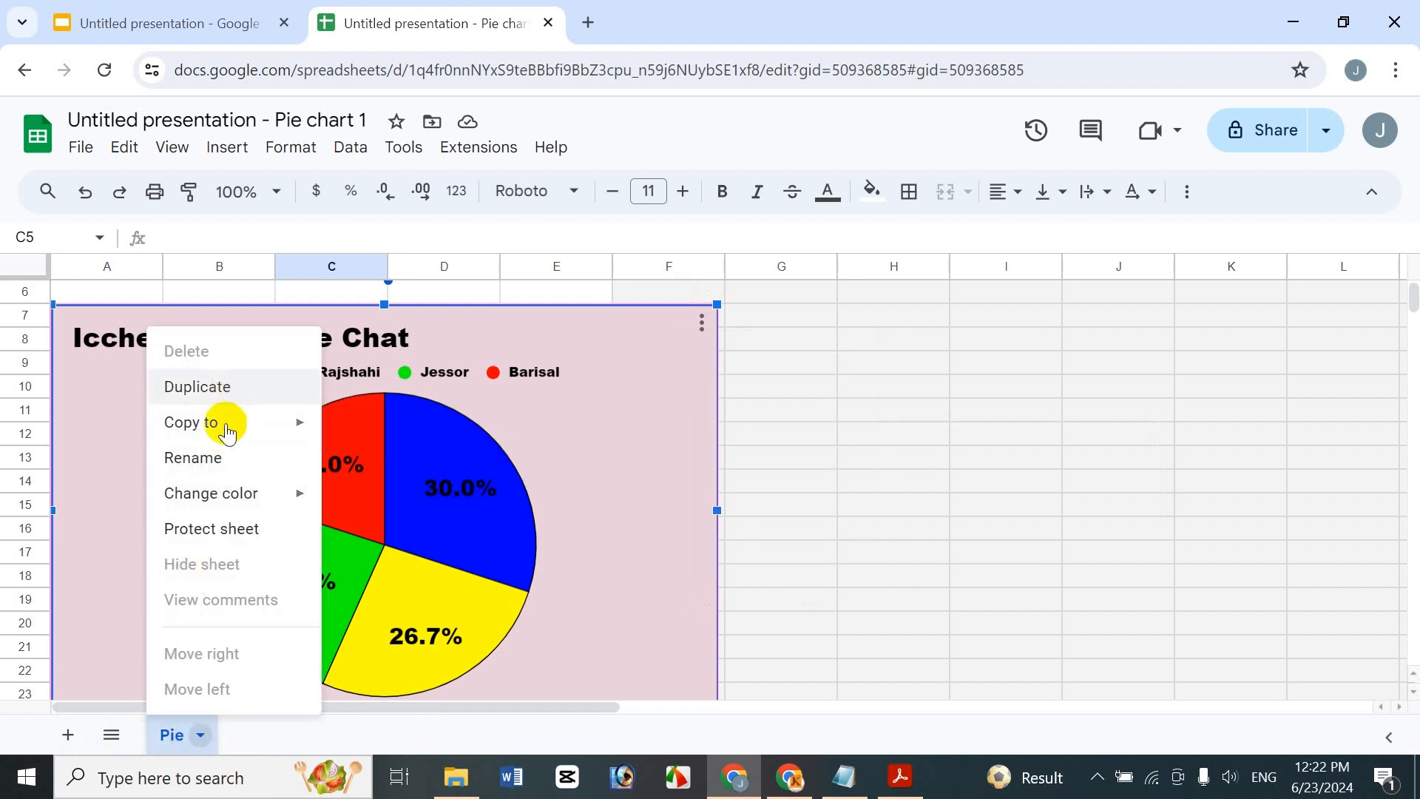
{"action": "mouse_move", "coordinate": [237, 507]}
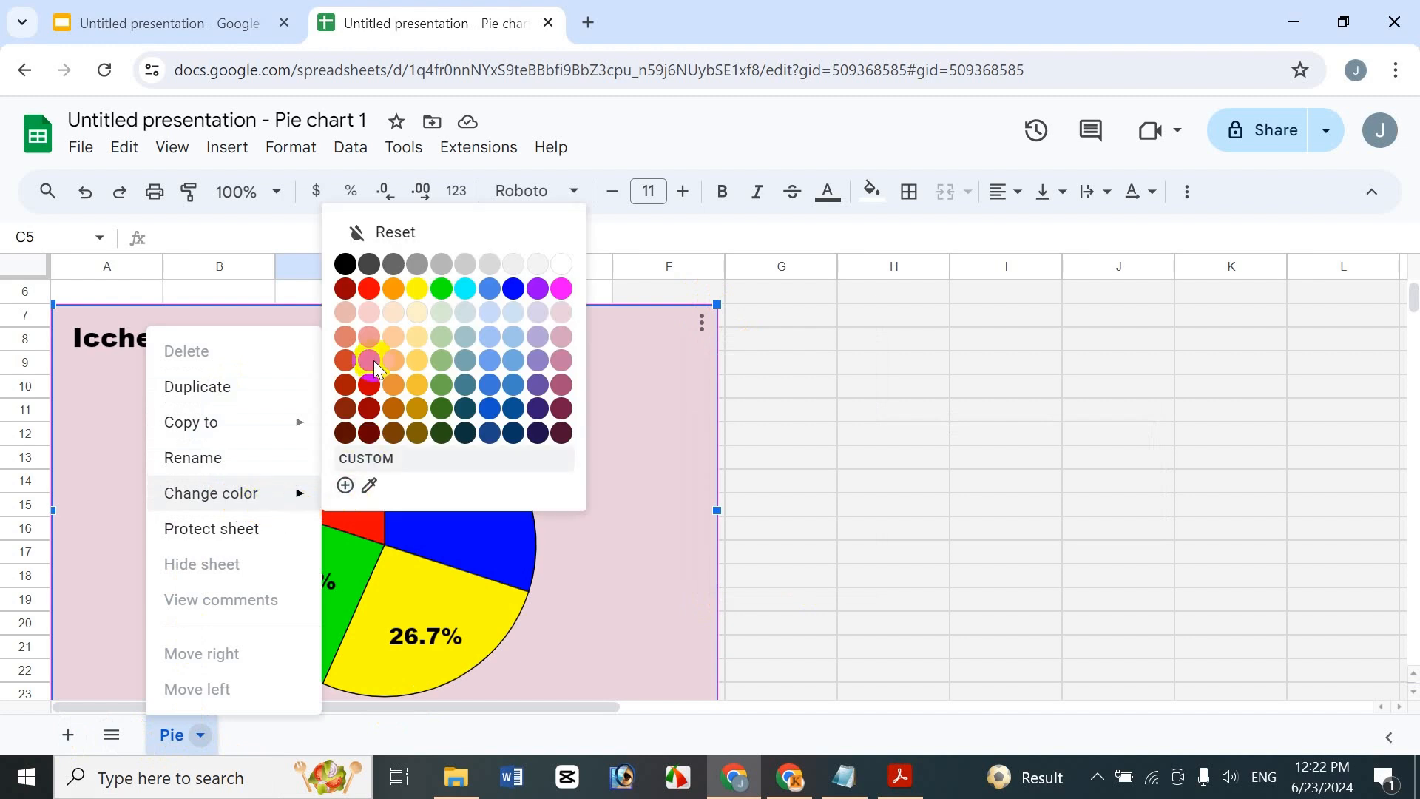
{"action": "left_click", "coordinate": [351, 234]}
{"action": "left_click", "coordinate": [201, 734]}
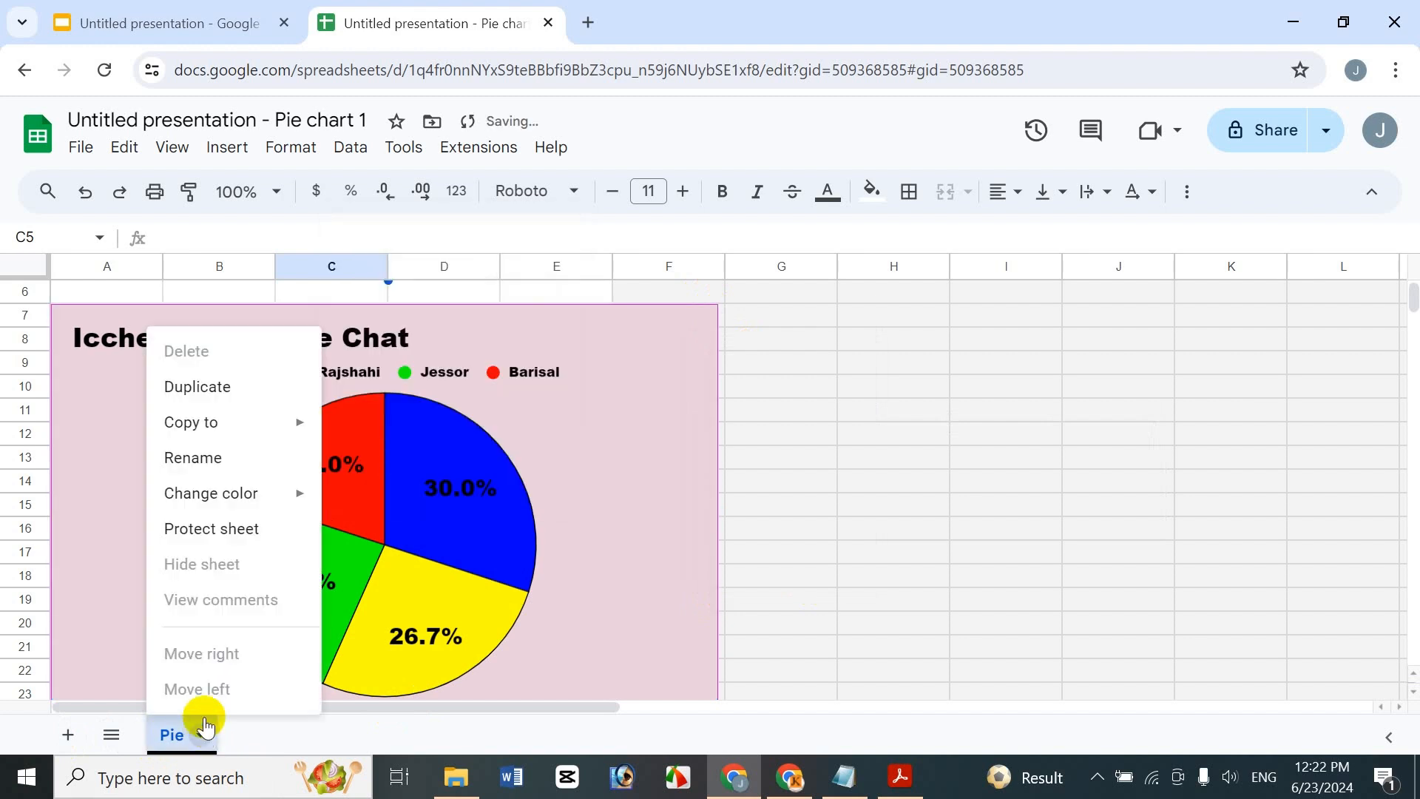
{"action": "mouse_move", "coordinate": [257, 447]}
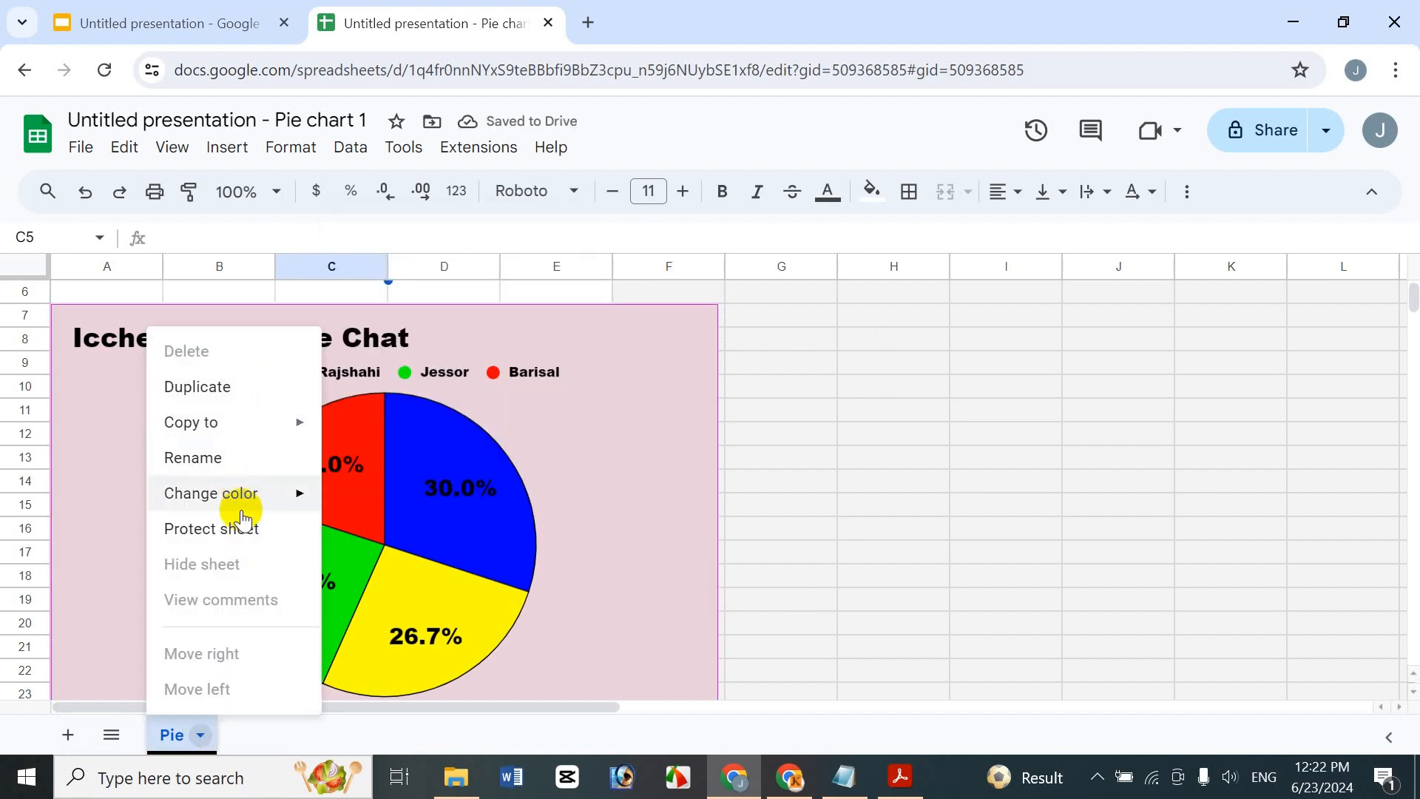
{"action": "left_click", "coordinate": [1010, 472]}
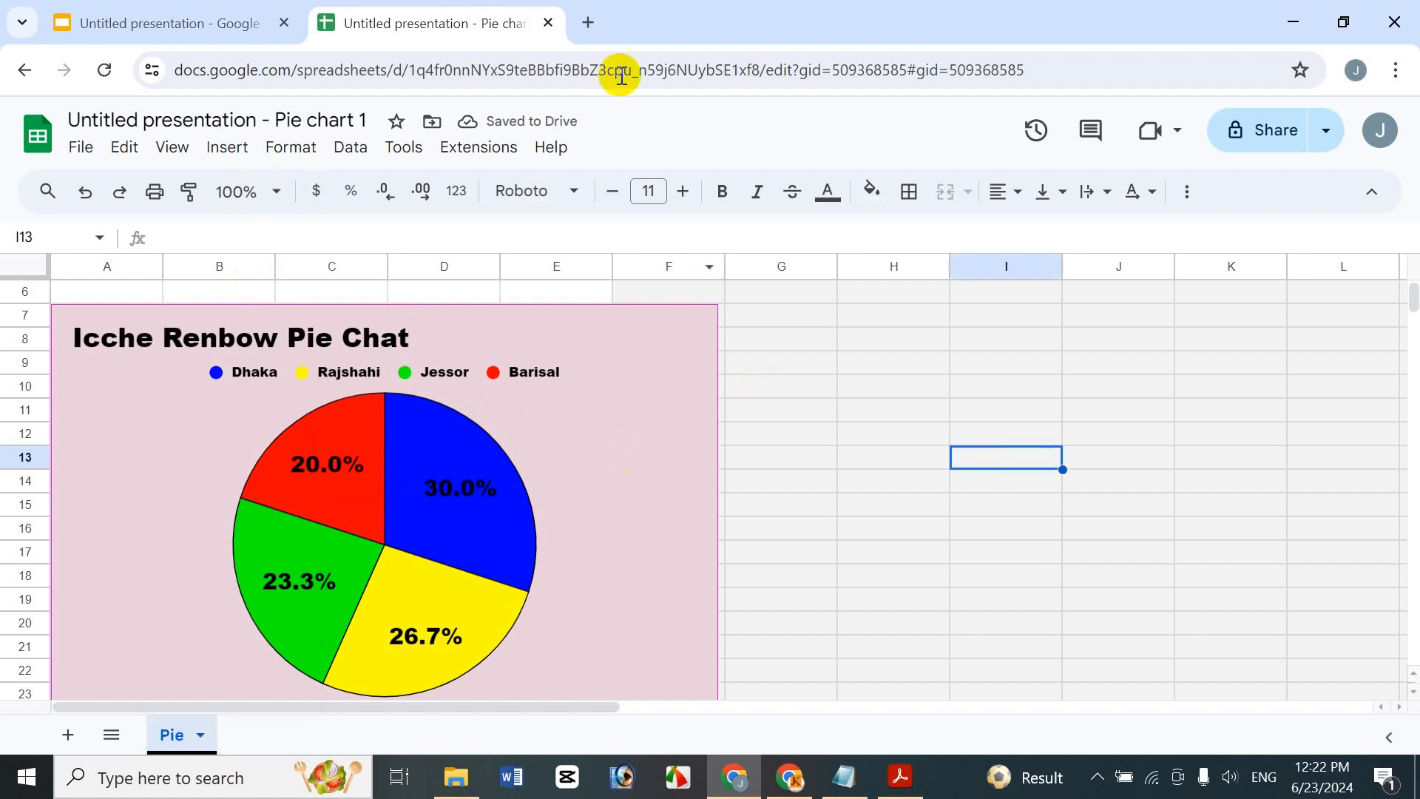
Close the spreadsheet to return to the Google Slides presentation, and check the pie chart's linked objects.
{"action": "left_click", "coordinate": [552, 23]}
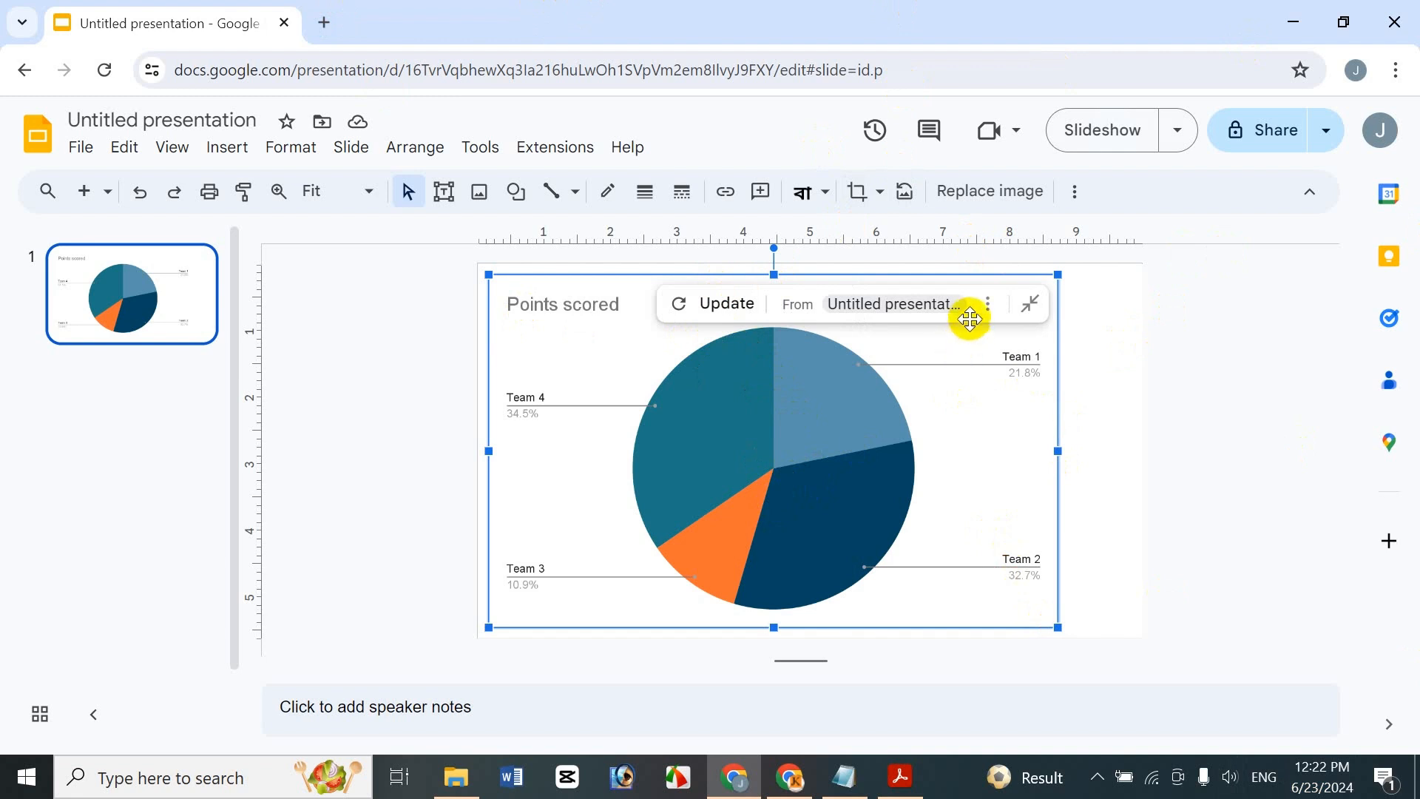
{"action": "left_click", "coordinate": [987, 304]}
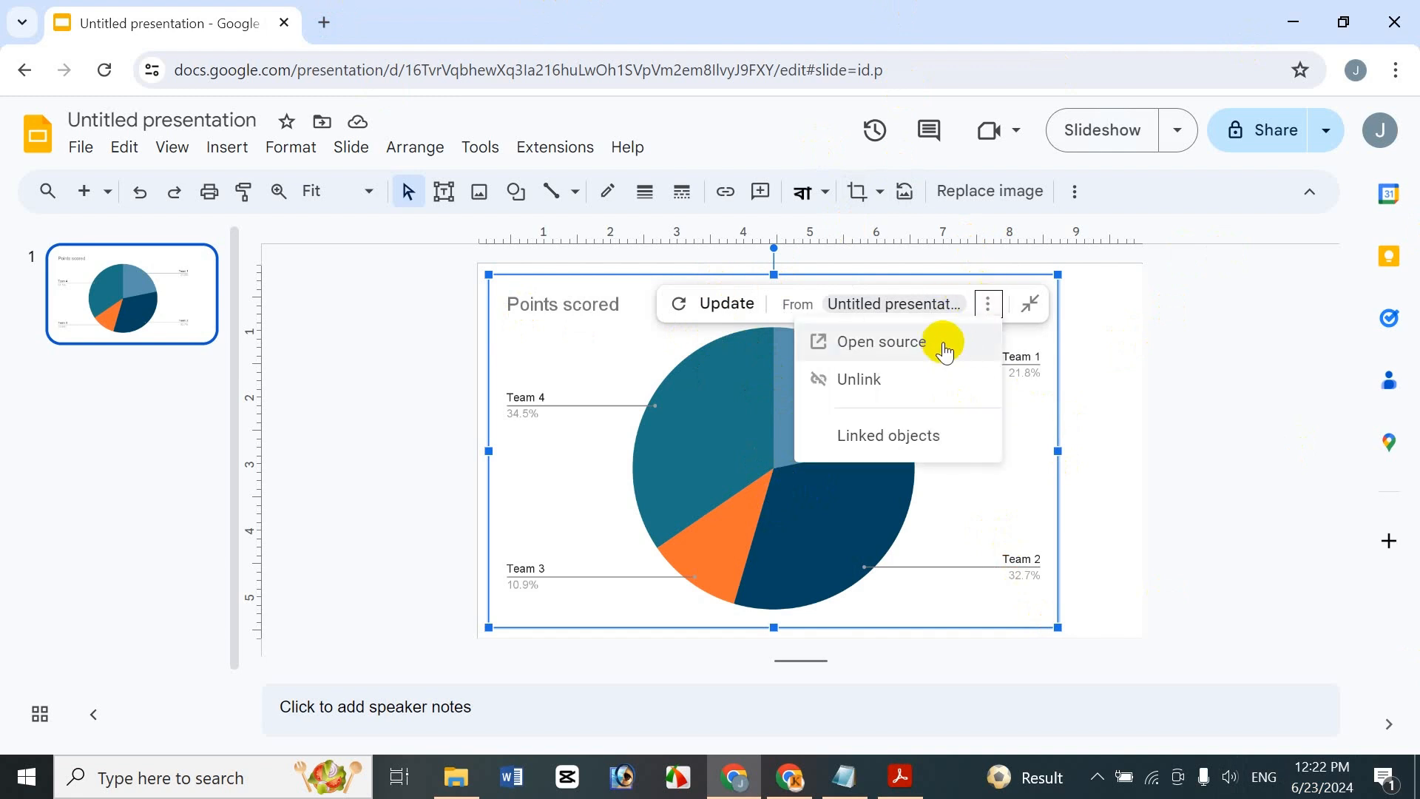
{"action": "left_click", "coordinate": [919, 436]}
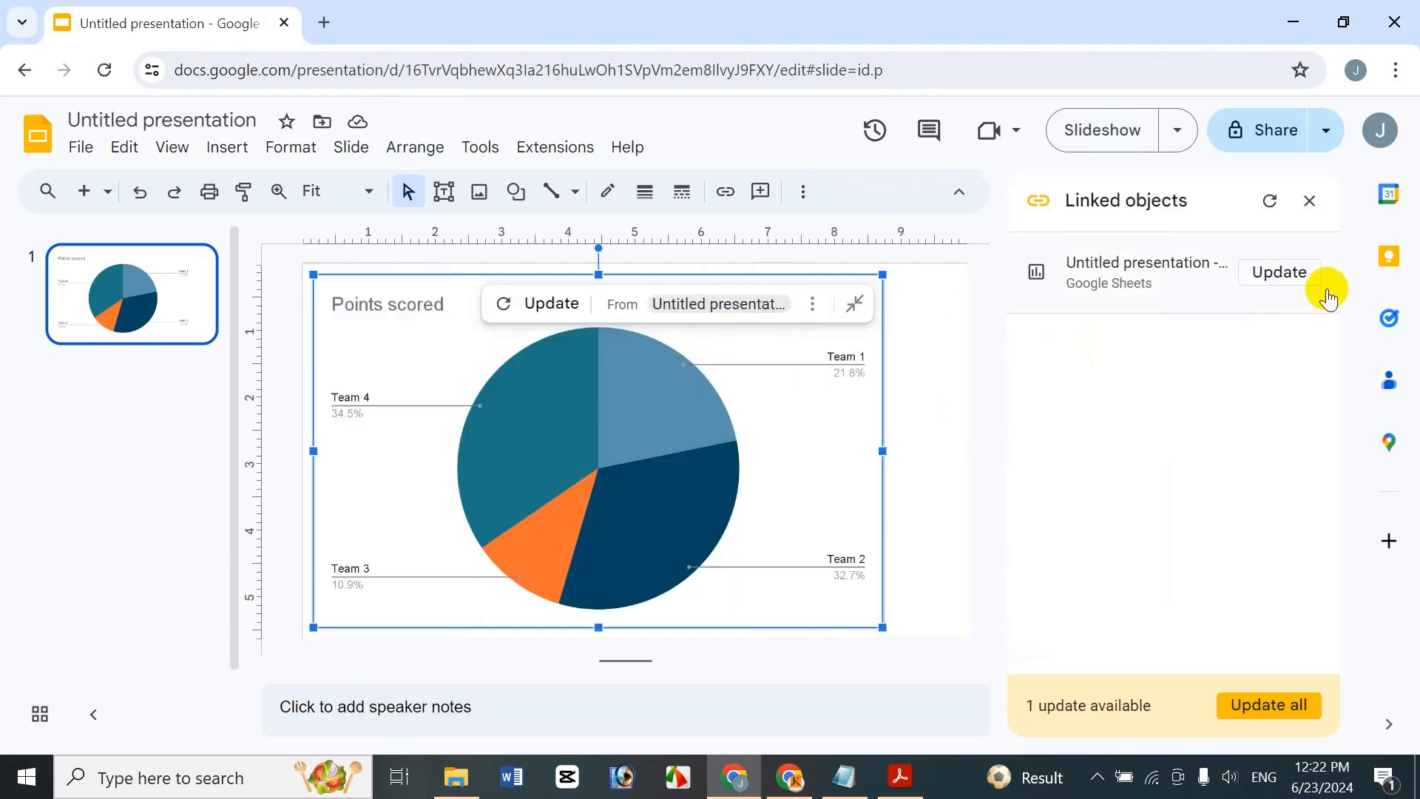
{"action": "left_click", "coordinate": [1308, 200]}
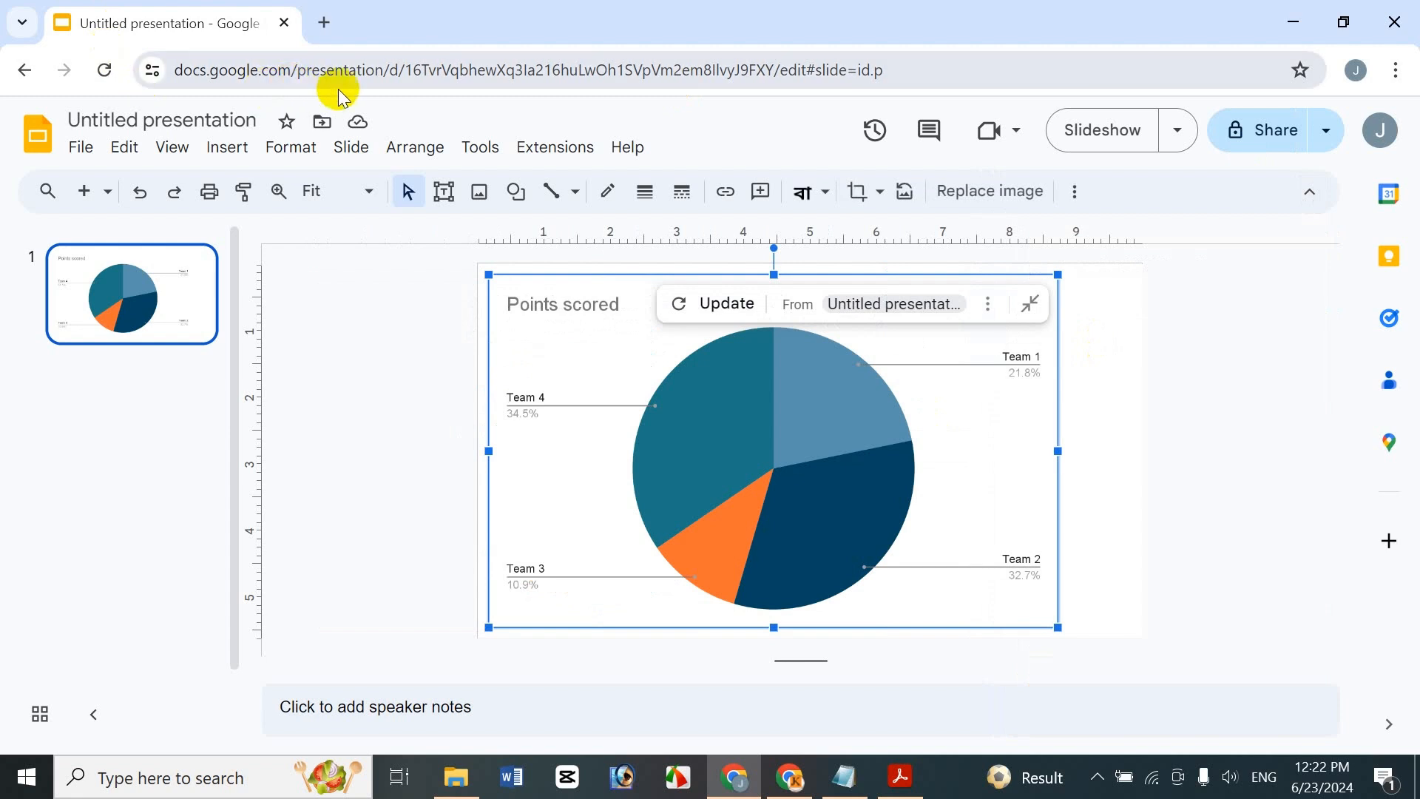
Update the linked pie chart on the slide through the presentation's linked objects list, and close the list.
{"action": "left_click", "coordinate": [479, 146]}
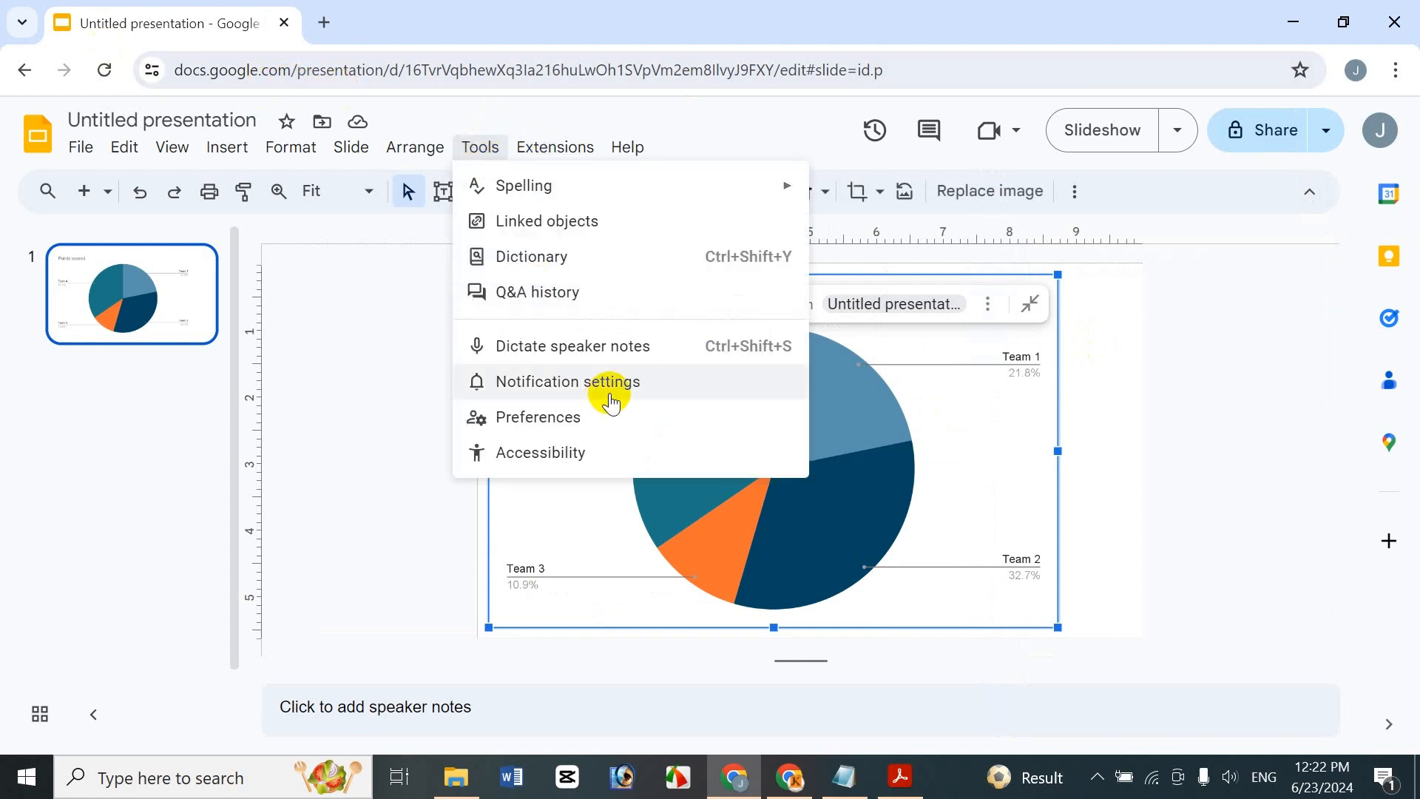
{"action": "left_click", "coordinate": [620, 220]}
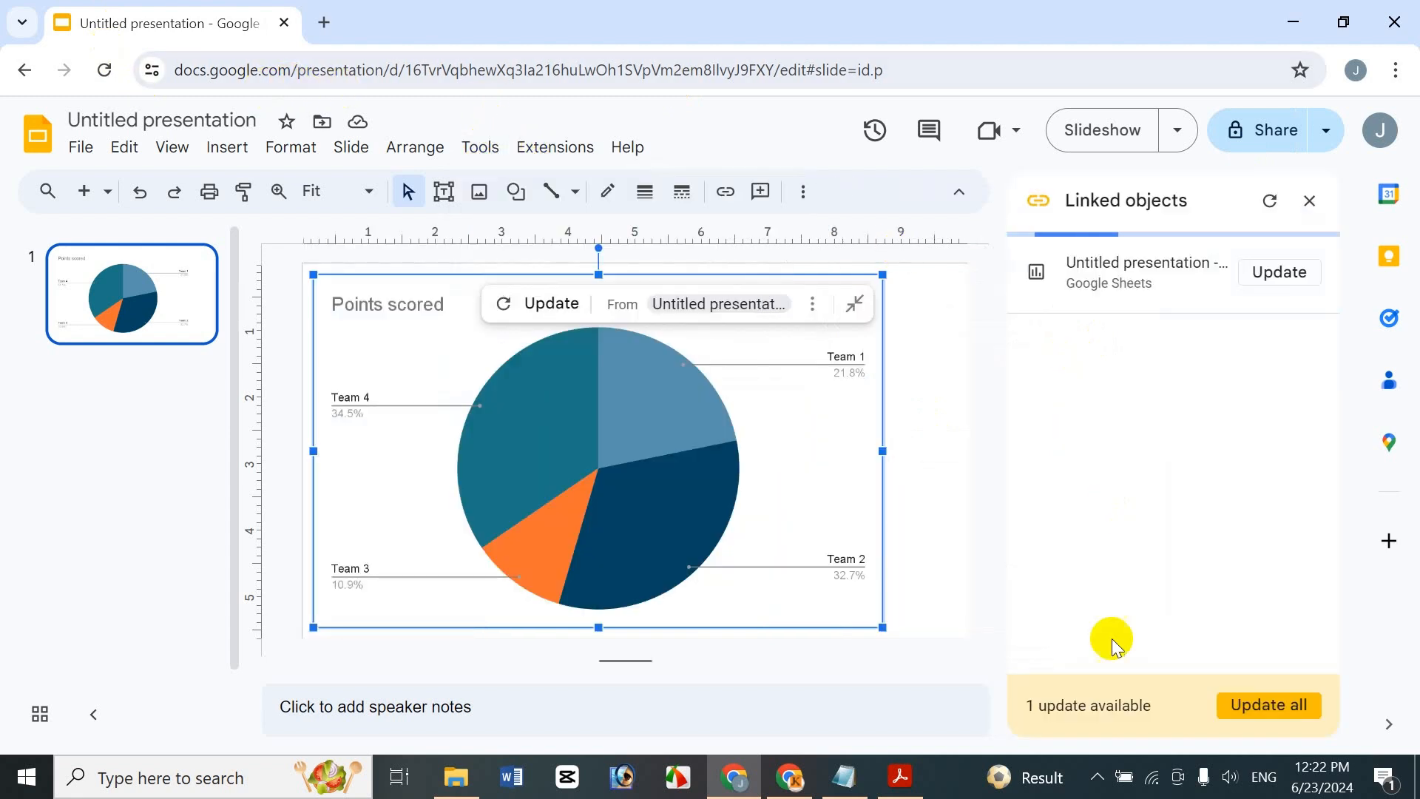
{"action": "left_click", "coordinate": [1297, 281]}
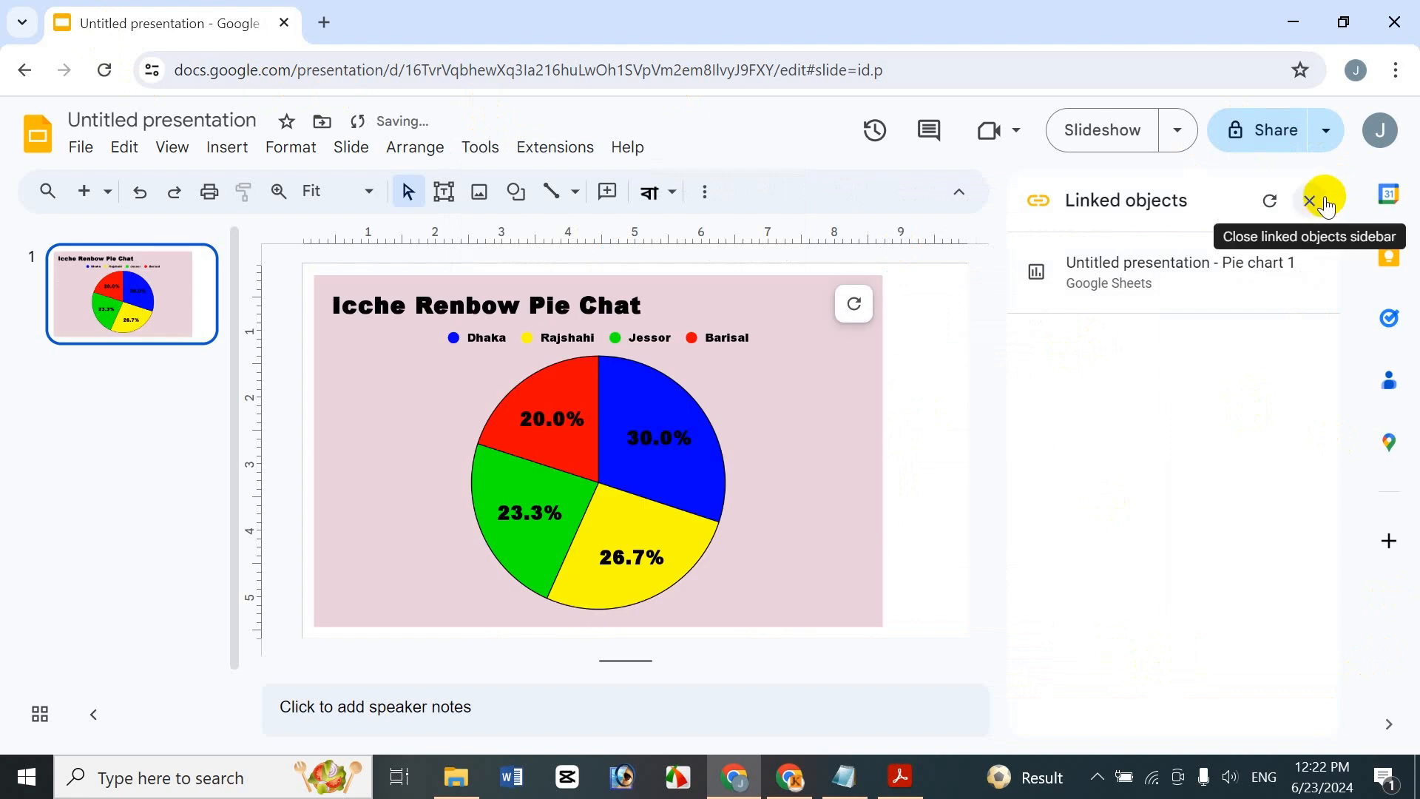
{"action": "left_click", "coordinate": [1325, 201]}
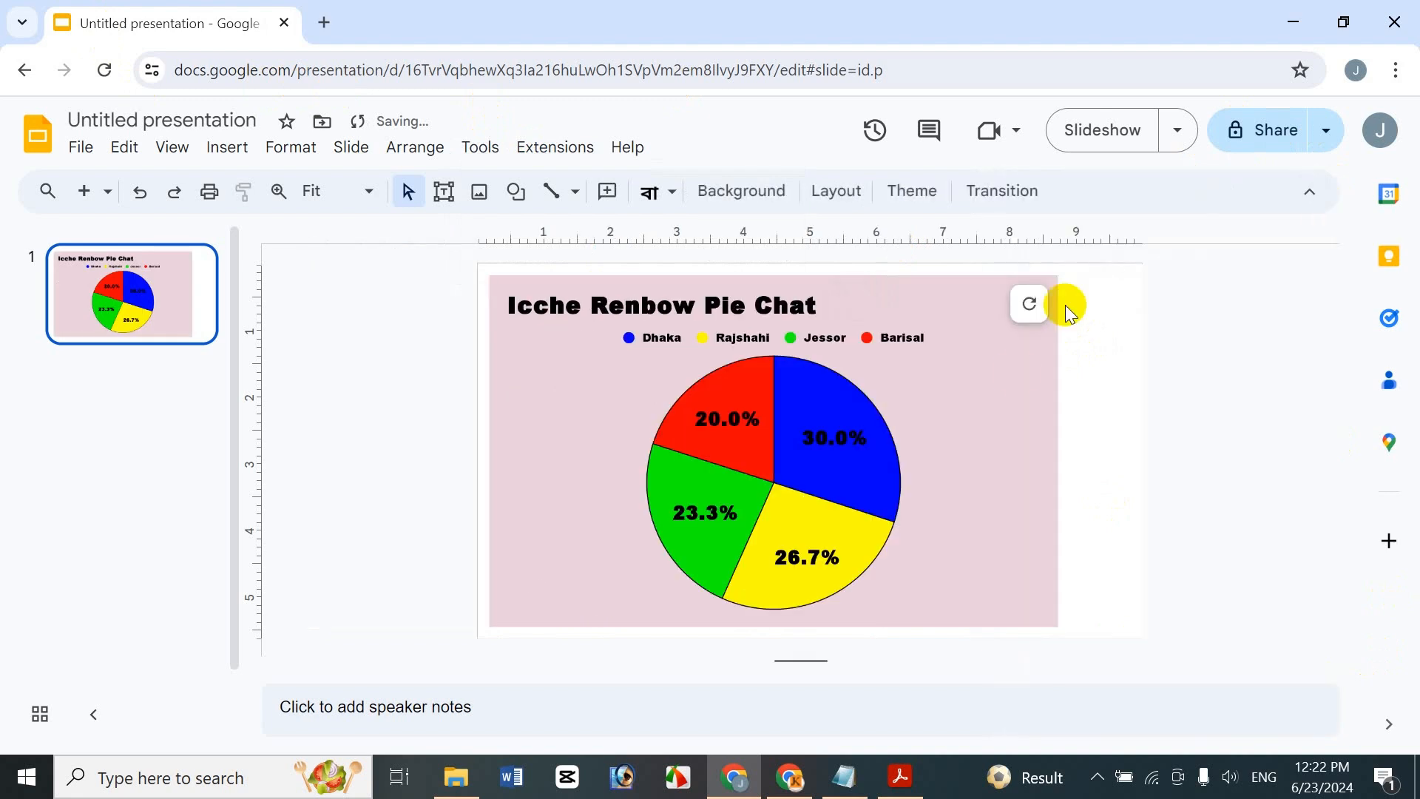
Examine the options available for the linked pie chart on the slide.
{"action": "left_click", "coordinate": [1017, 377]}
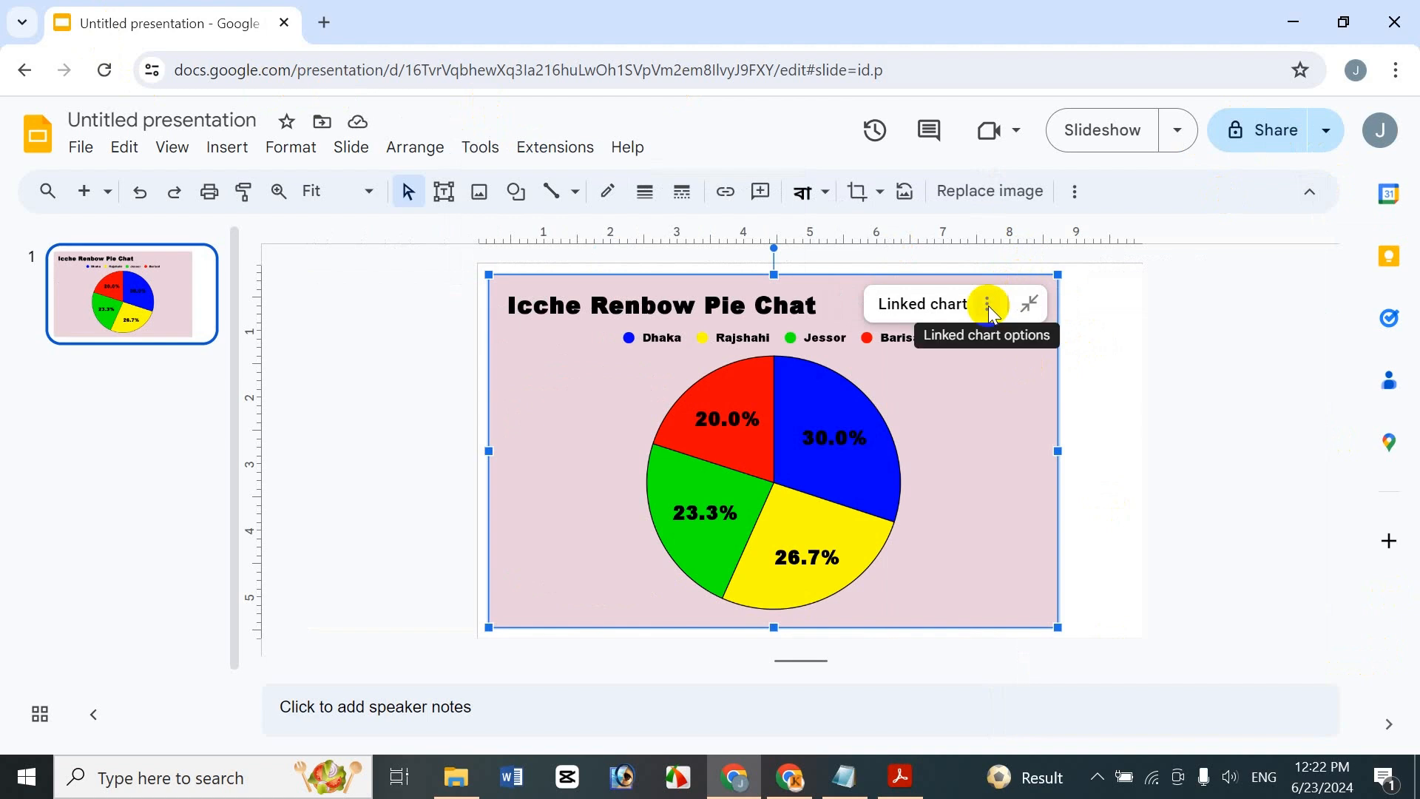
{"action": "left_click", "coordinate": [989, 305]}
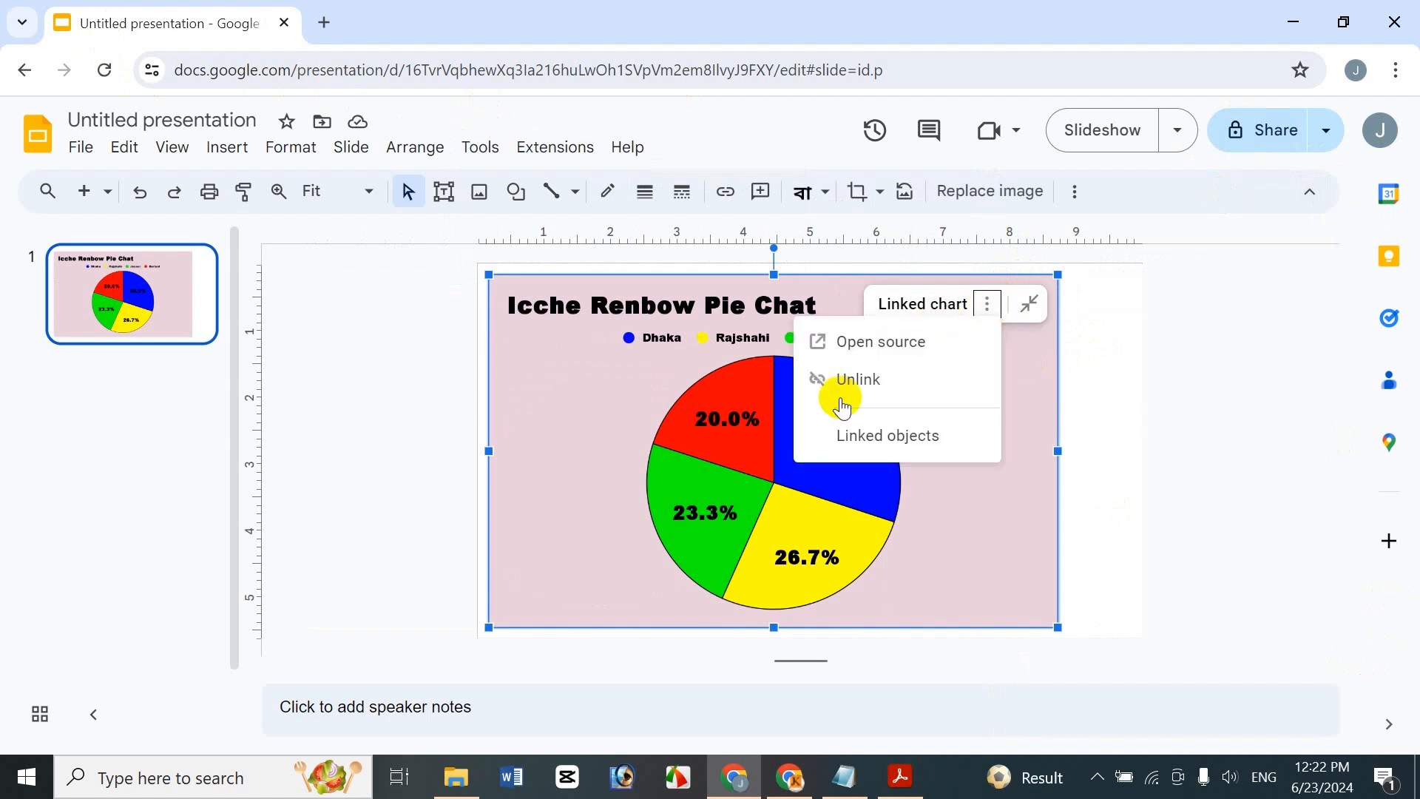
{"action": "left_click", "coordinate": [1137, 310]}
{"action": "left_click", "coordinate": [1002, 314]}
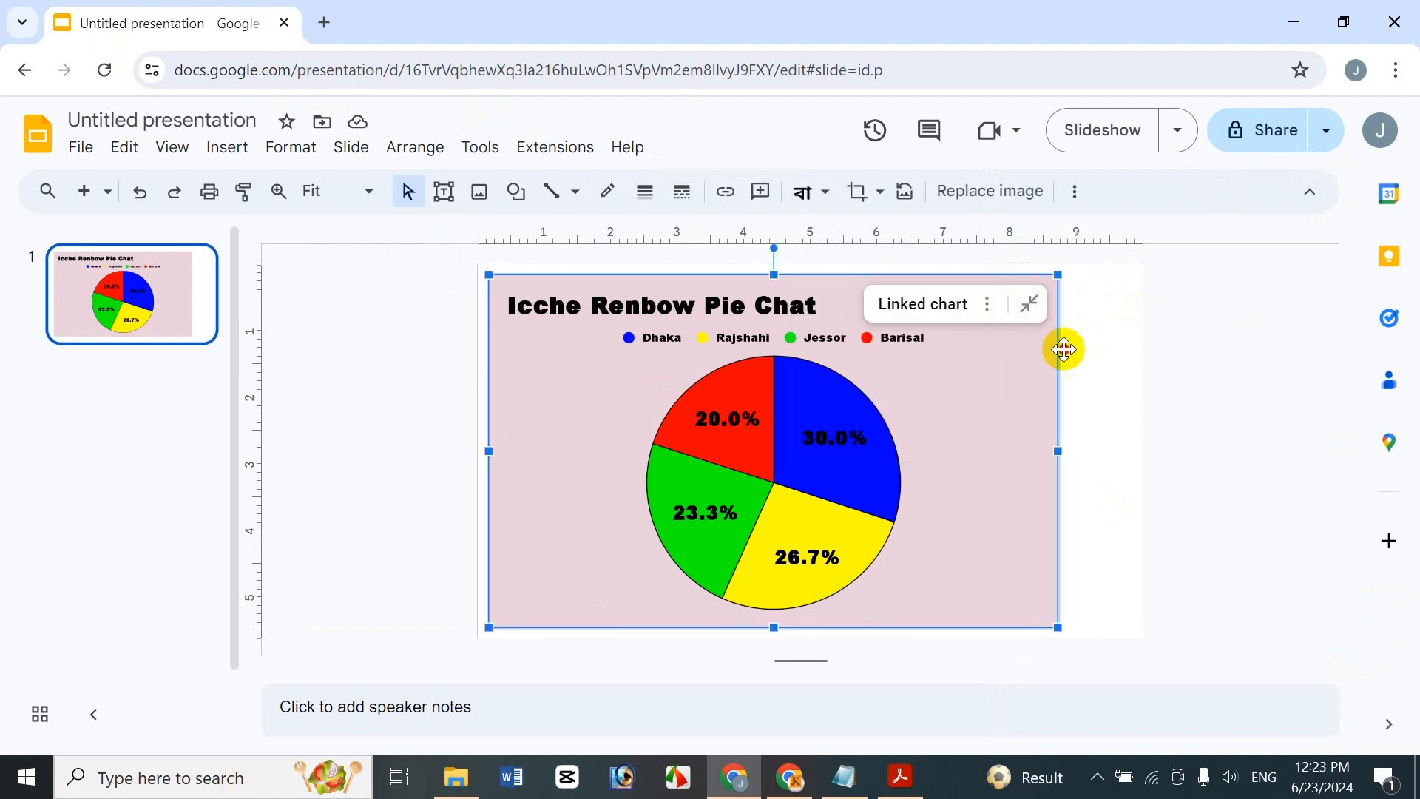
Enlarge the pie chart to 8.86 in wide and 5.49 in high, and centre it on the slide.
{"action": "left_click_drag", "start_coordinate": [1064, 350], "coordinate": [1092, 349]}
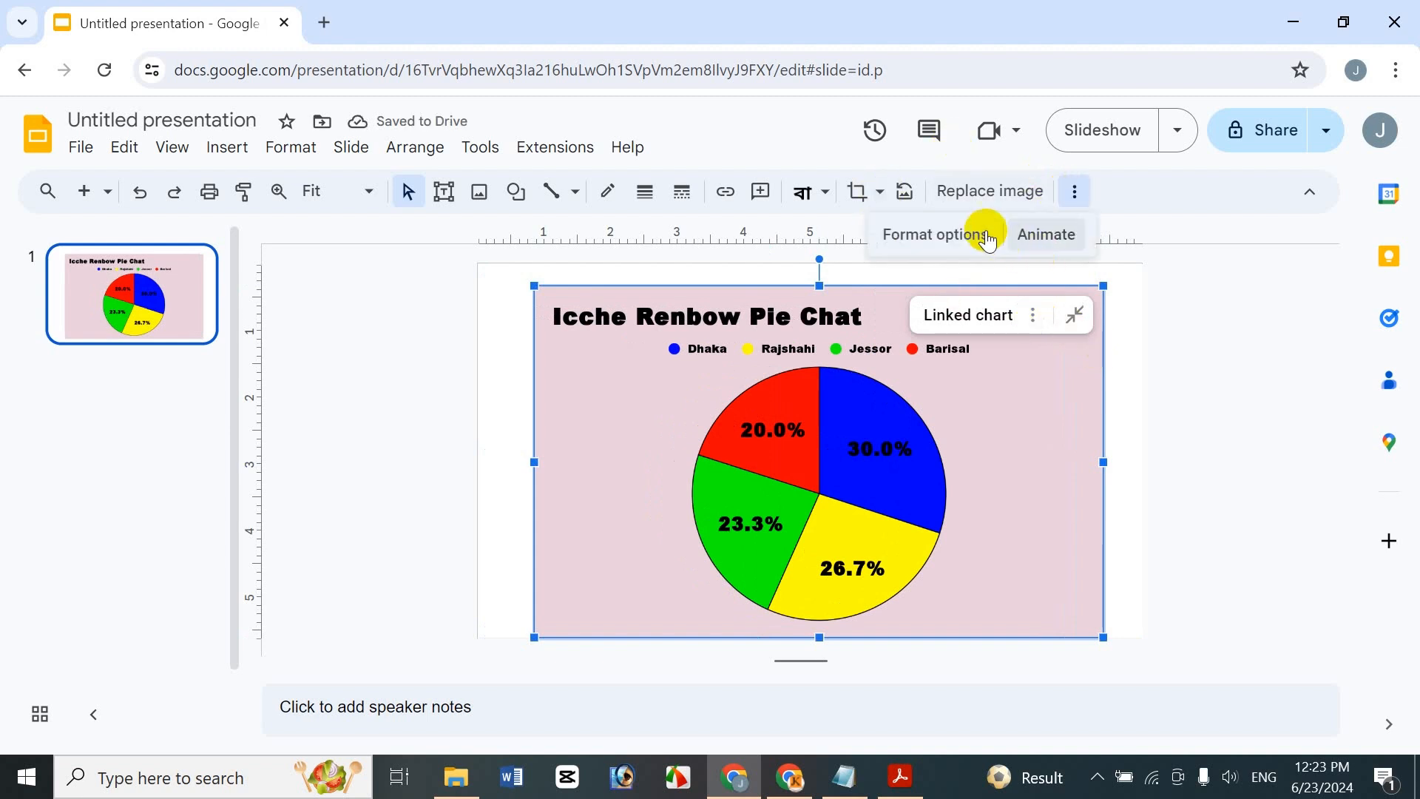
{"action": "left_click", "coordinate": [983, 233]}
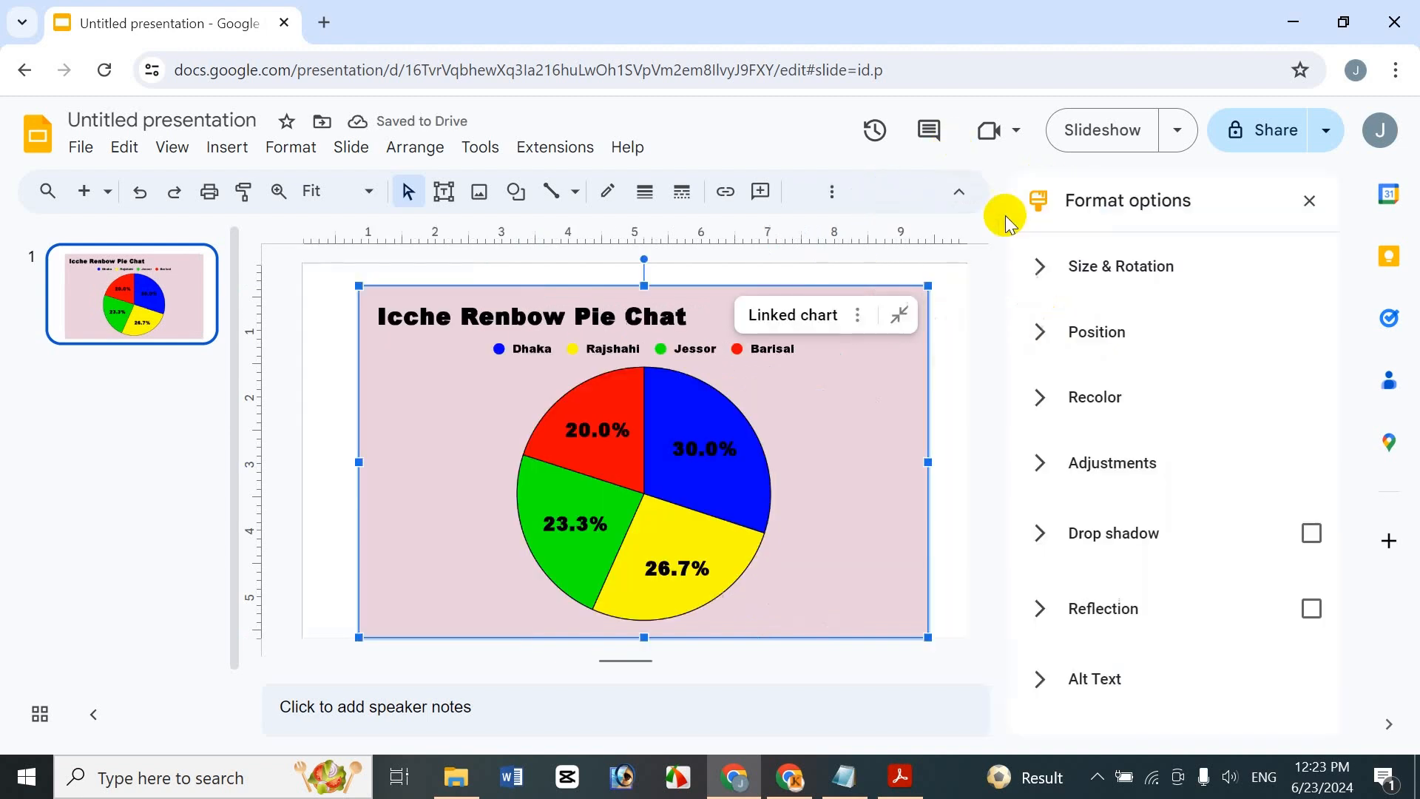
{"action": "left_click", "coordinate": [1166, 273]}
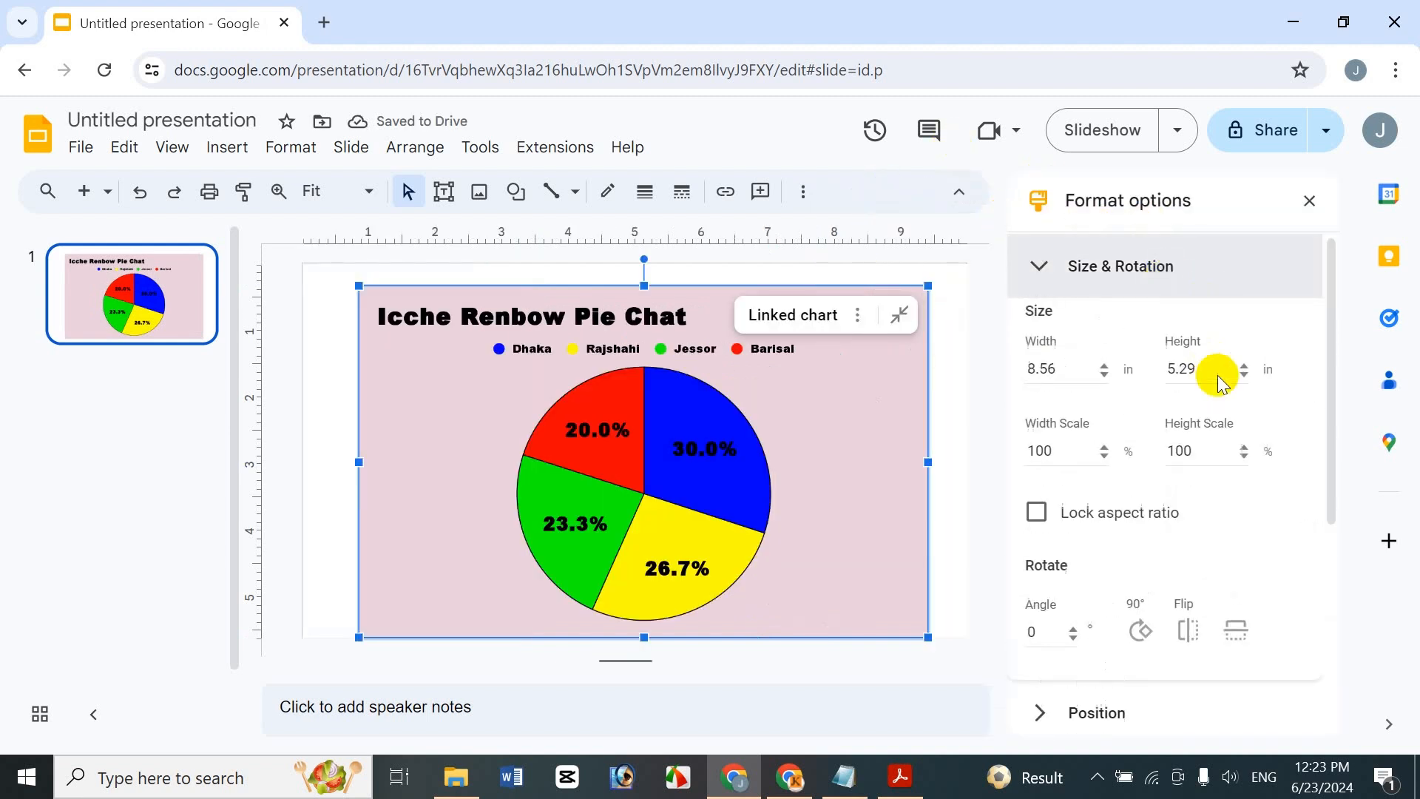
{"action": "left_click", "coordinate": [1105, 379]}
{"action": "left_click", "coordinate": [1105, 379]}
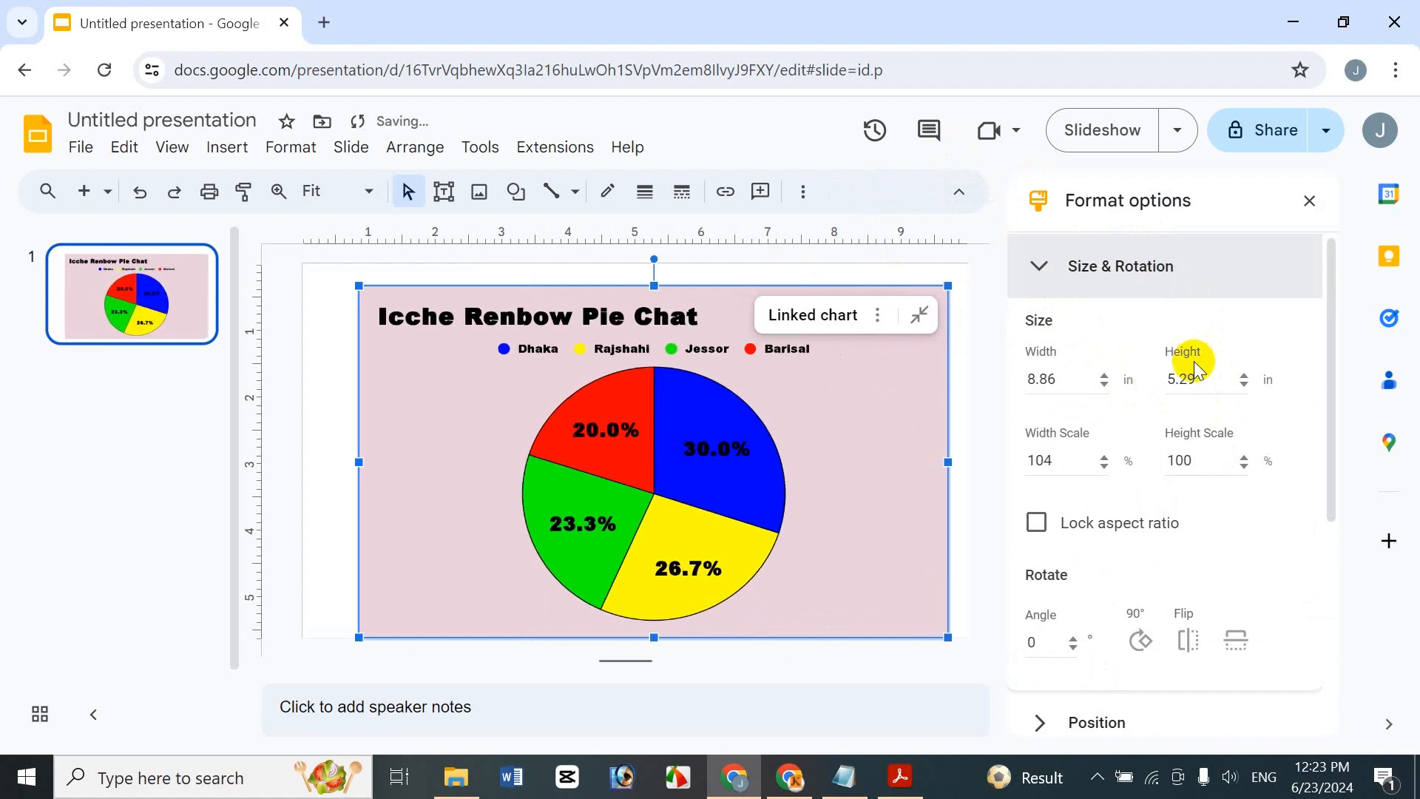
{"action": "left_click", "coordinate": [1244, 379]}
{"action": "left_click", "coordinate": [1245, 379]}
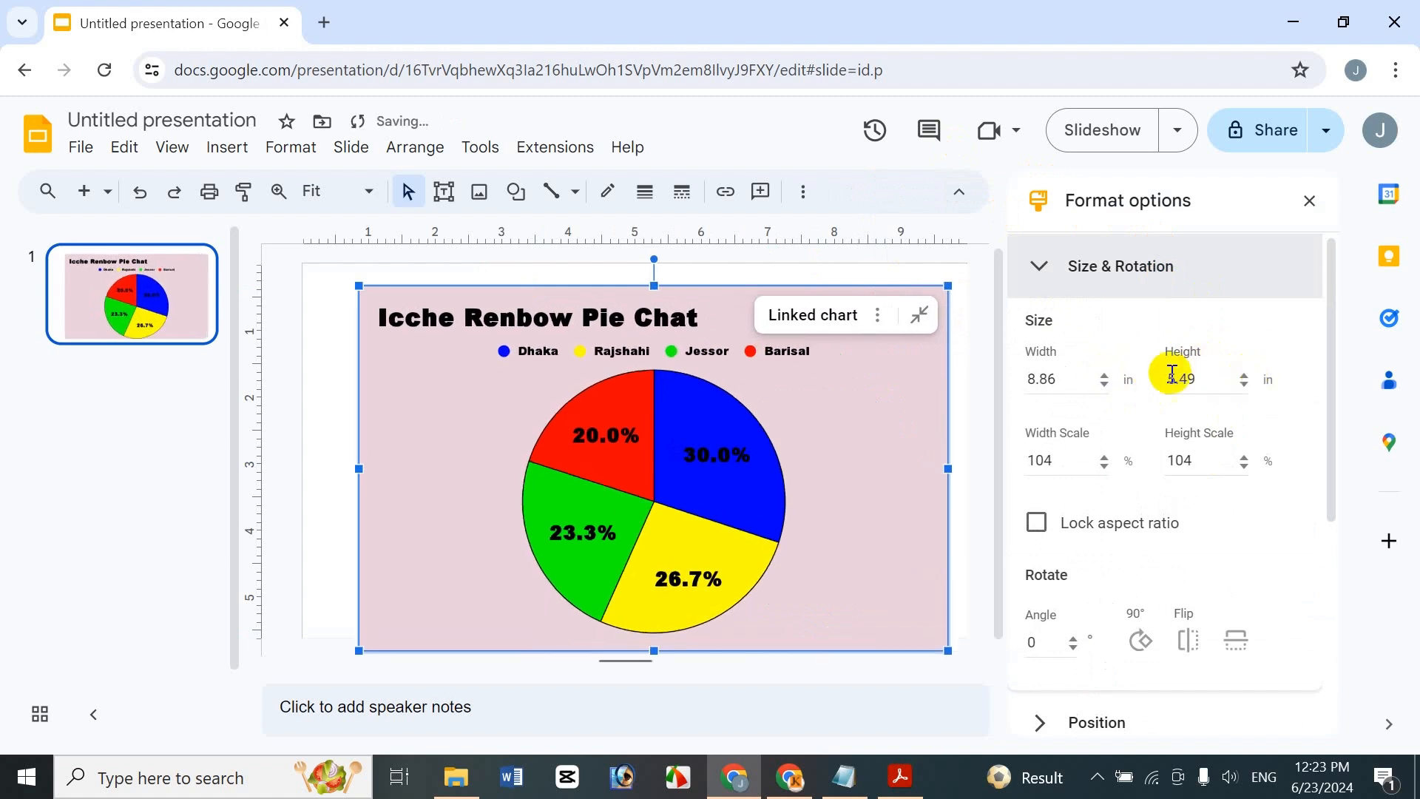
{"action": "mouse_move", "coordinate": [732, 307]}
{"action": "left_mouse_down"}
{"action": "mouse_move", "coordinate": [723, 279]}
{"action": "mouse_move", "coordinate": [713, 287]}
{"action": "left_mouse_up"}
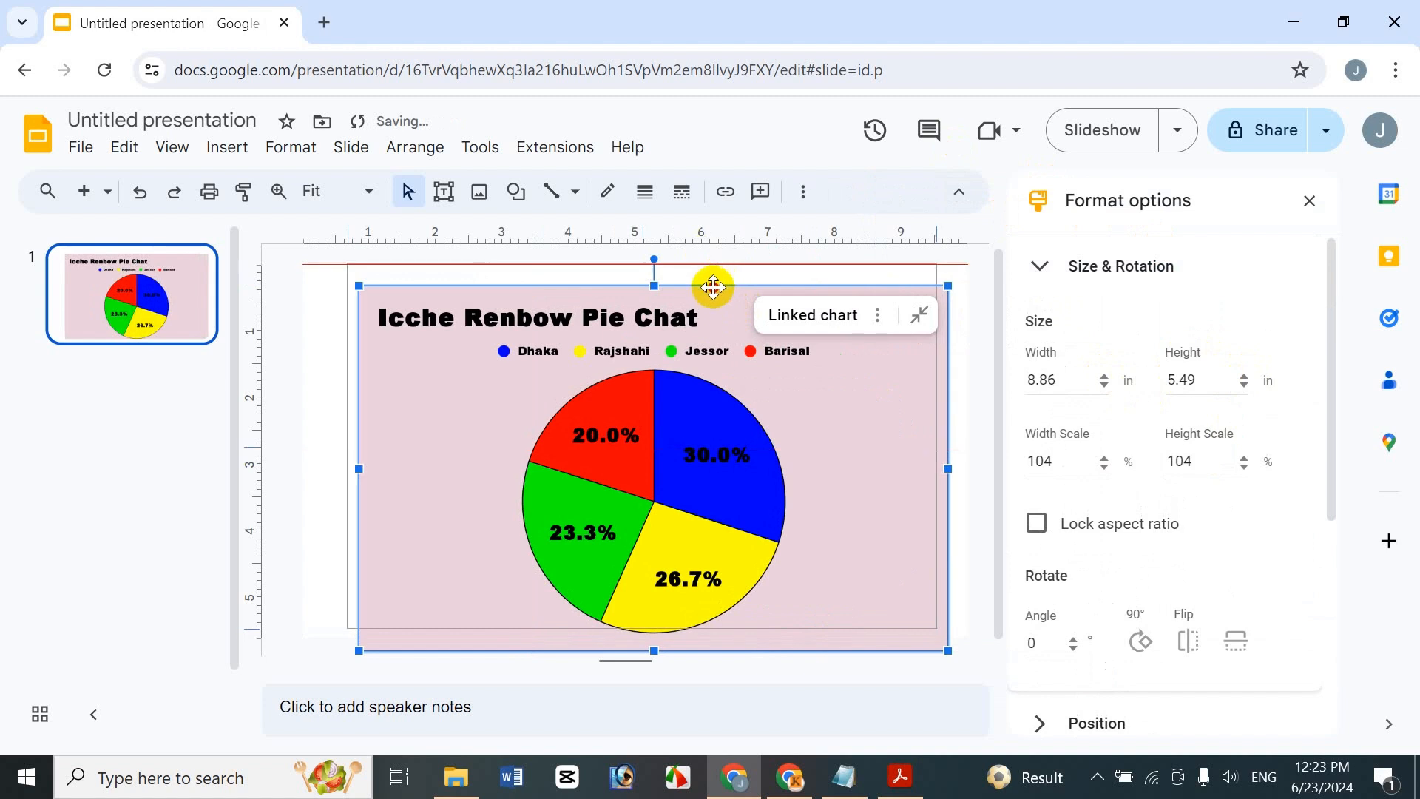
Shrink the pie chart and its crop frame to about 6.89 by 4.27 in while cropping, and move the chart to the slide's centre.
{"action": "double_click", "coordinate": [713, 287]}
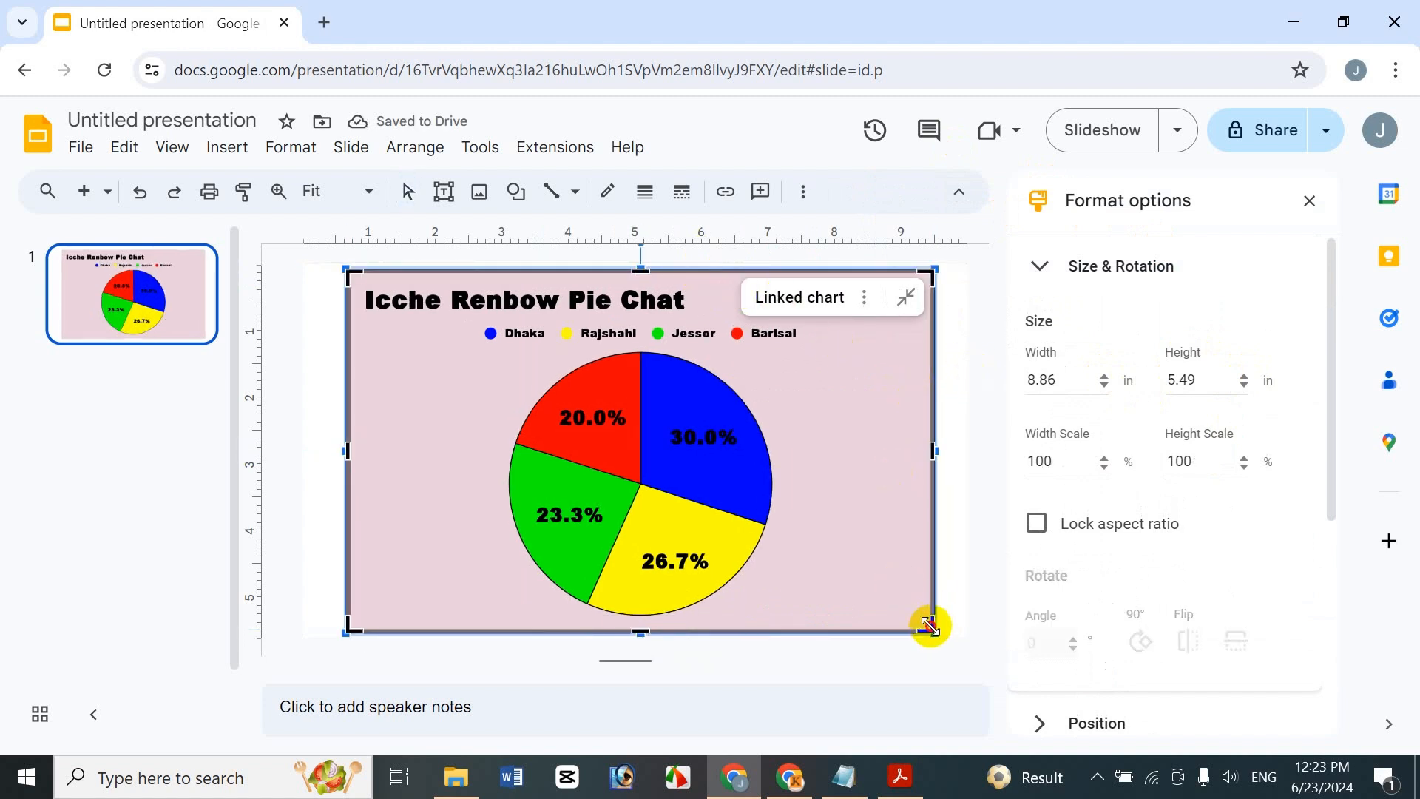
{"action": "left_click_drag", "start_coordinate": [928, 626], "coordinate": [784, 585]}
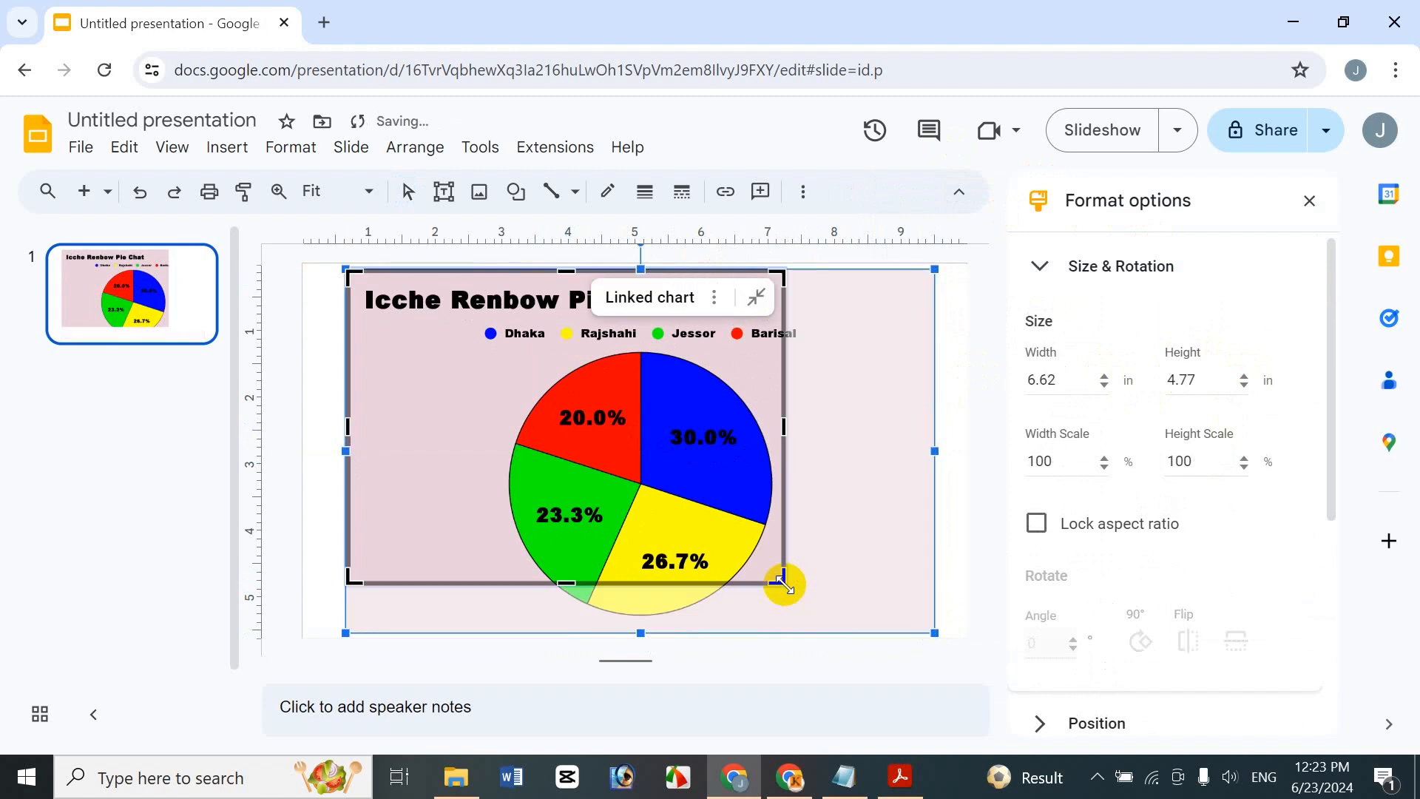
{"action": "left_click_drag", "start_coordinate": [934, 632], "coordinate": [793, 554]}
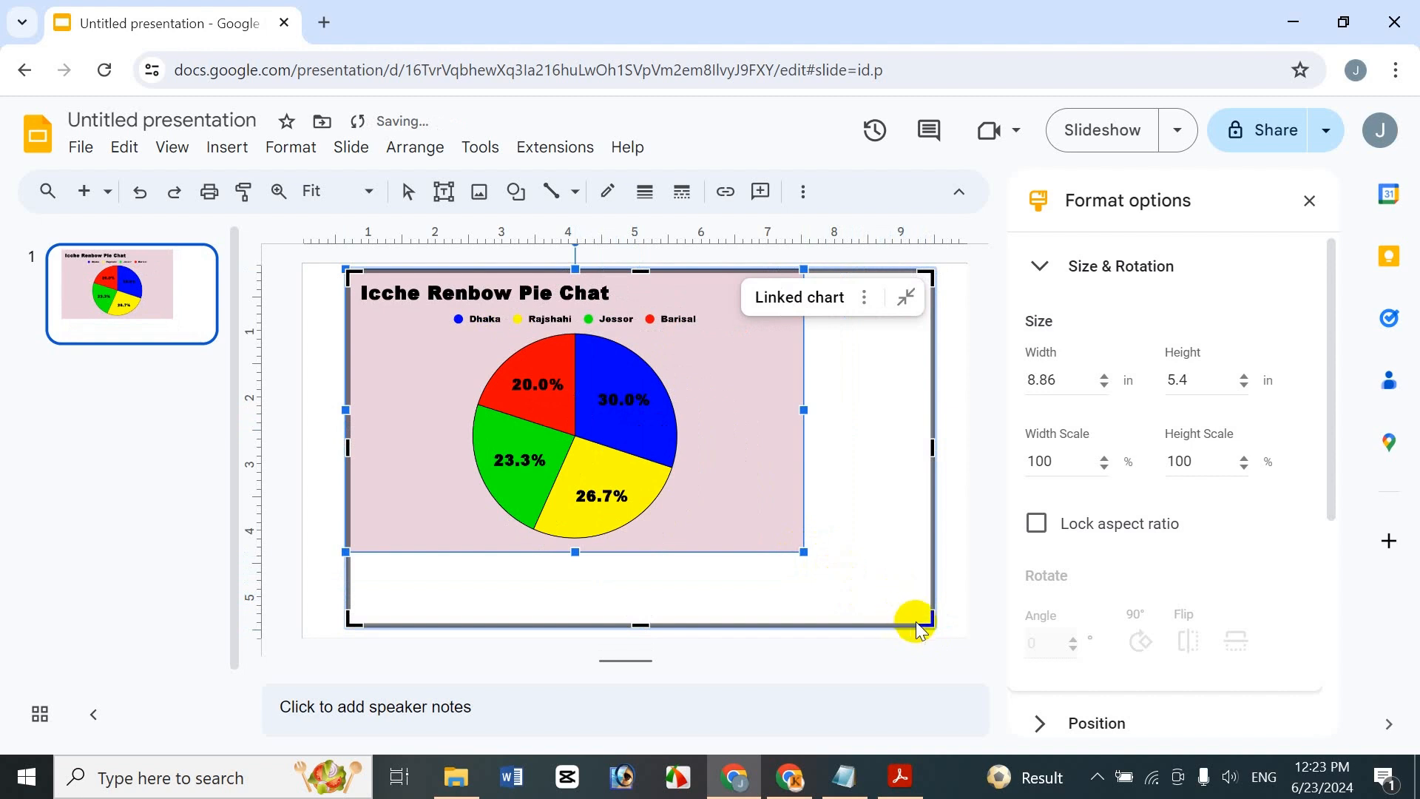
{"action": "left_click_drag", "start_coordinate": [926, 623], "coordinate": [806, 558]}
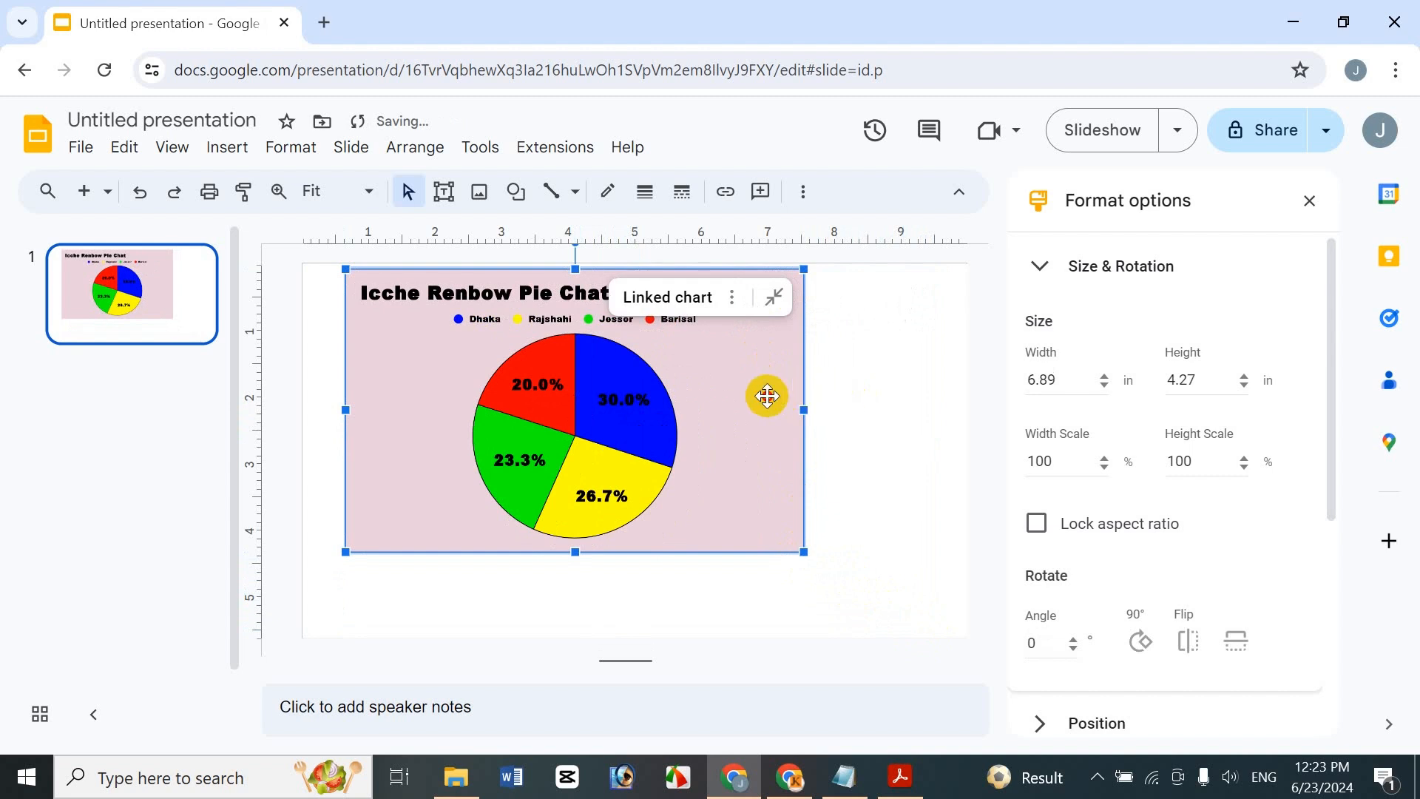
{"action": "left_click_drag", "start_coordinate": [767, 395], "coordinate": [830, 446]}
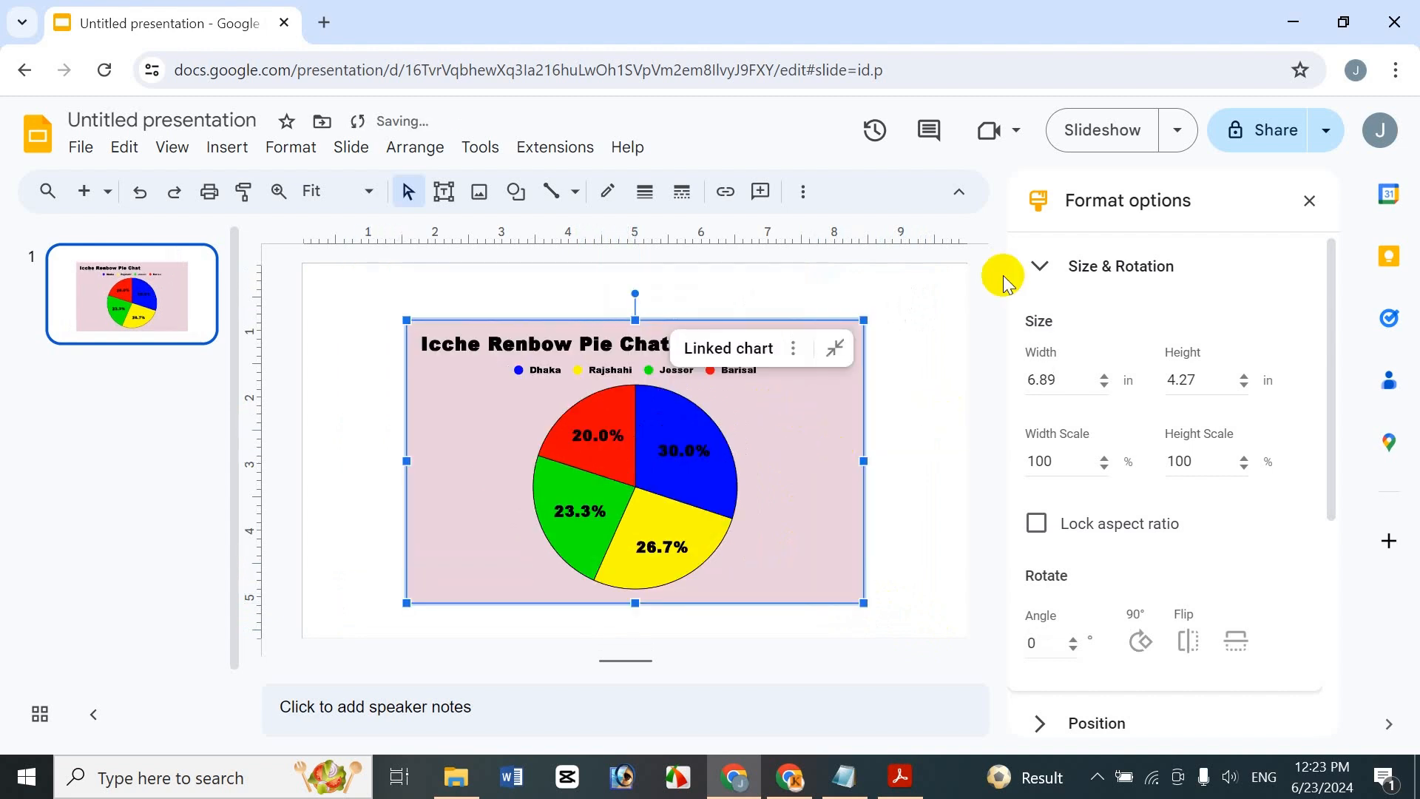